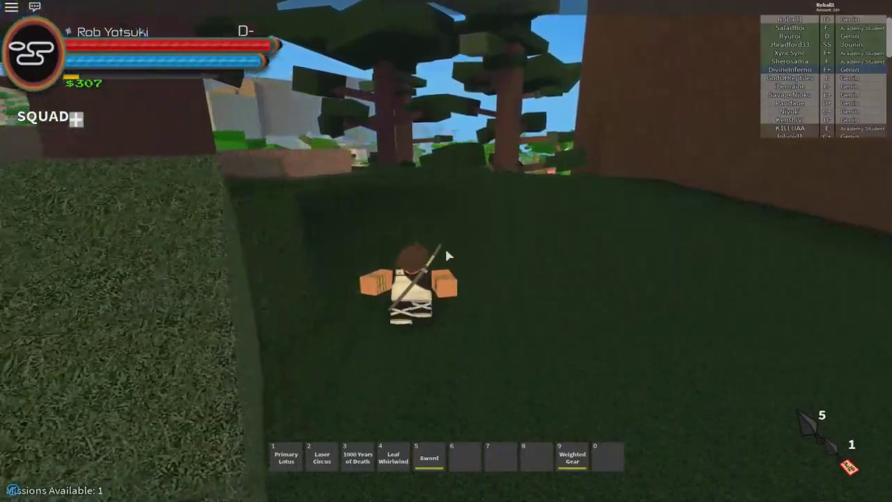
{"action": "key", "text": "w"}
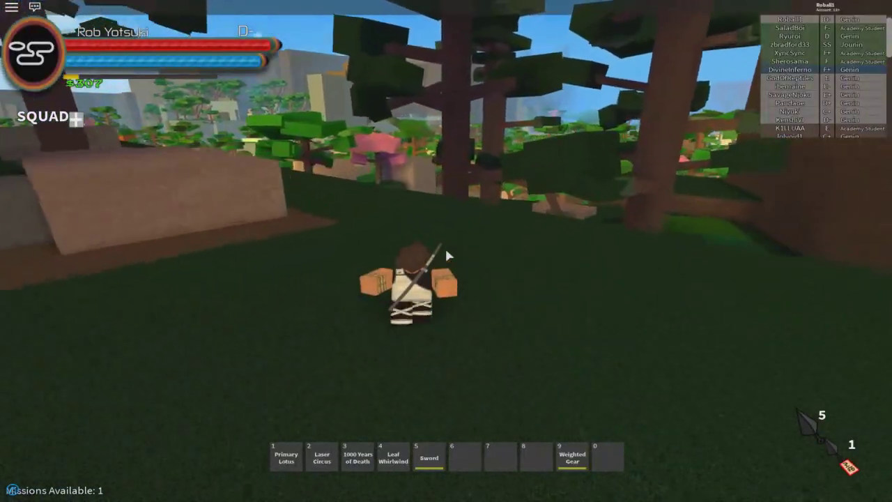
{"action": "key", "text": "w"}
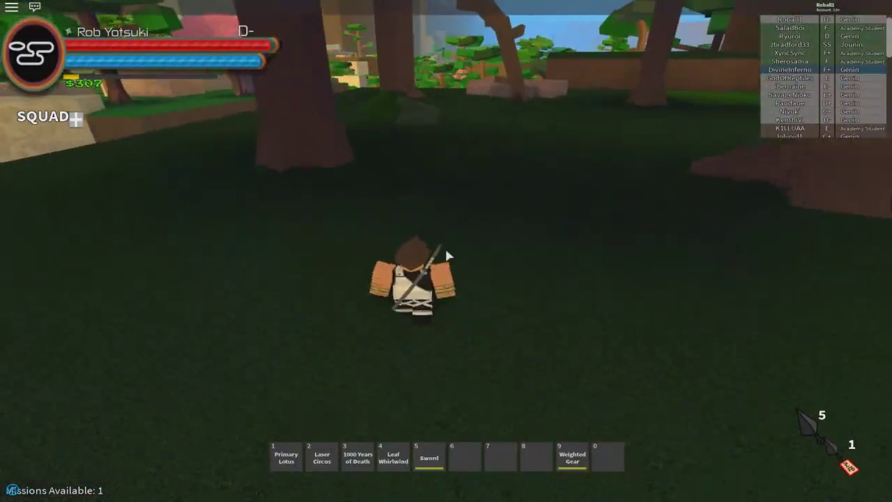
{"action": "key", "text": "w"}
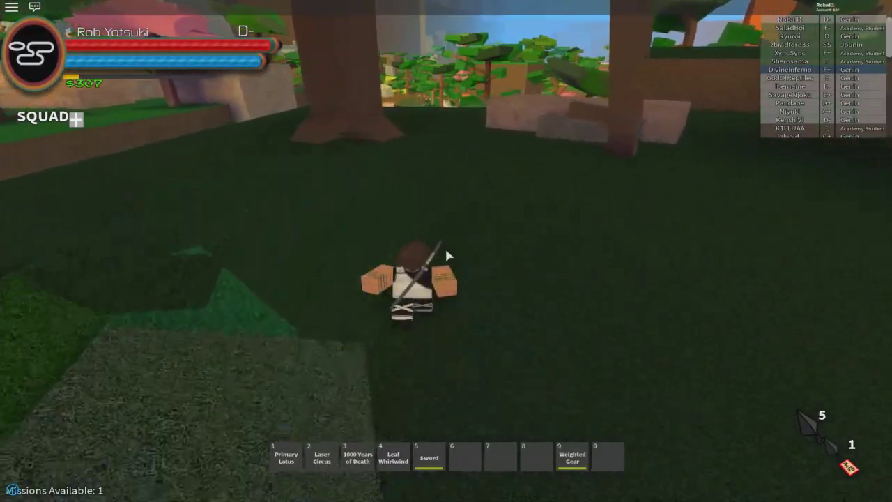
{"action": "key", "text": "w"}
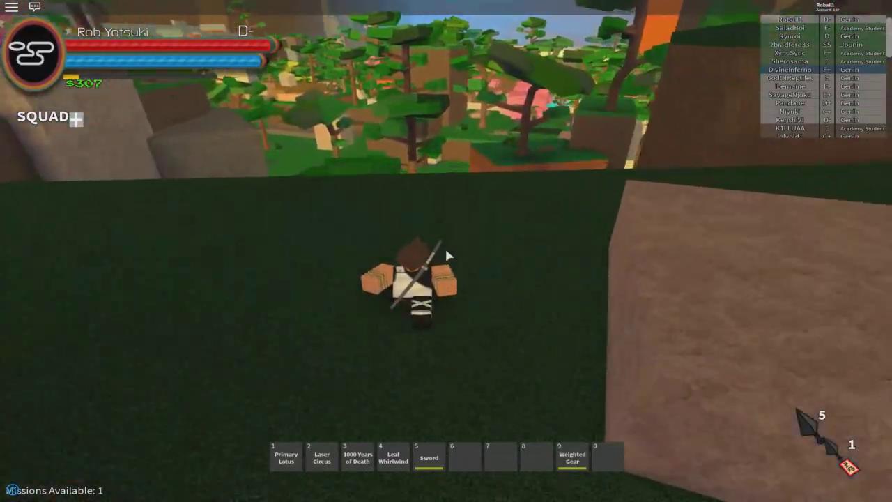
{"action": "key", "text": "w"}
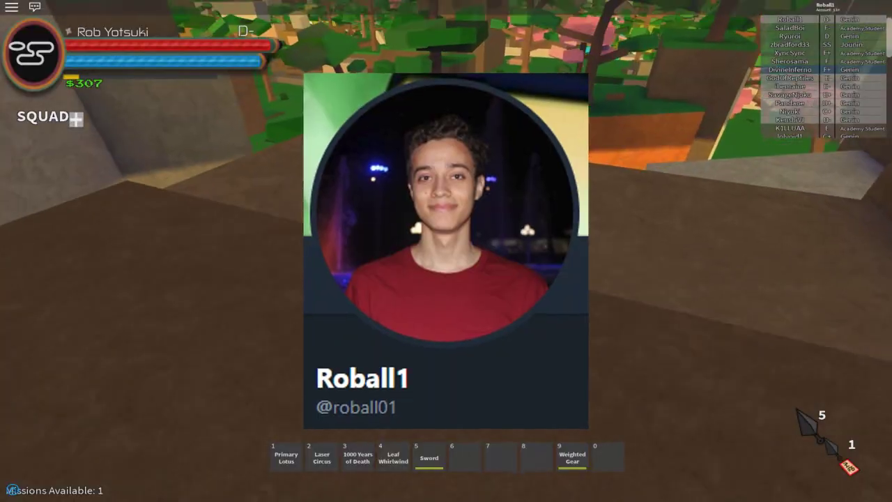
{"action": "key", "text": "w"}
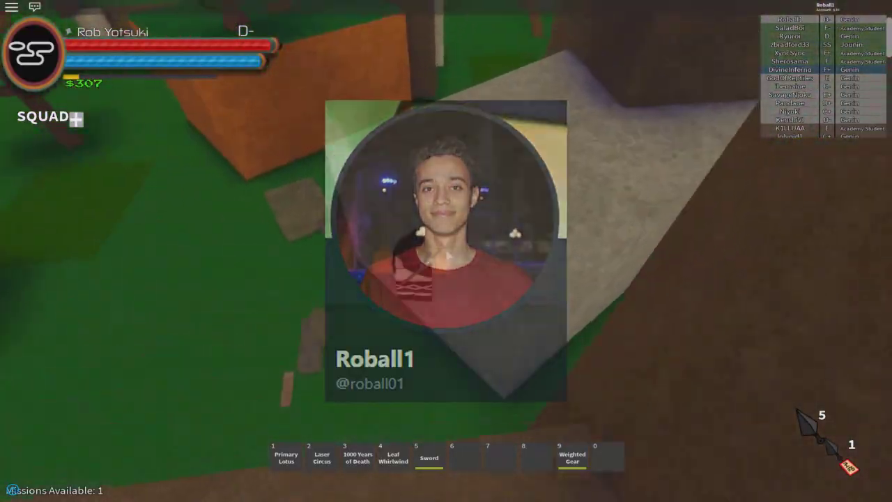
{"action": "key", "text": "w"}
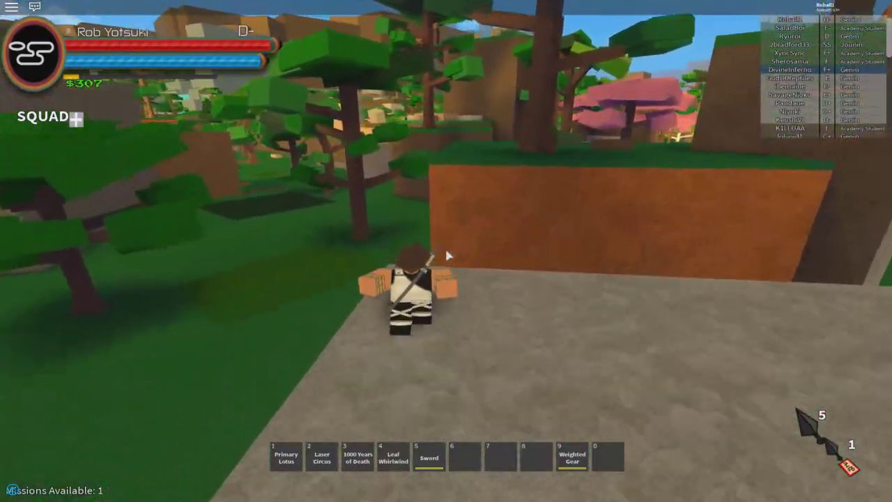
{"action": "key", "text": "w"}
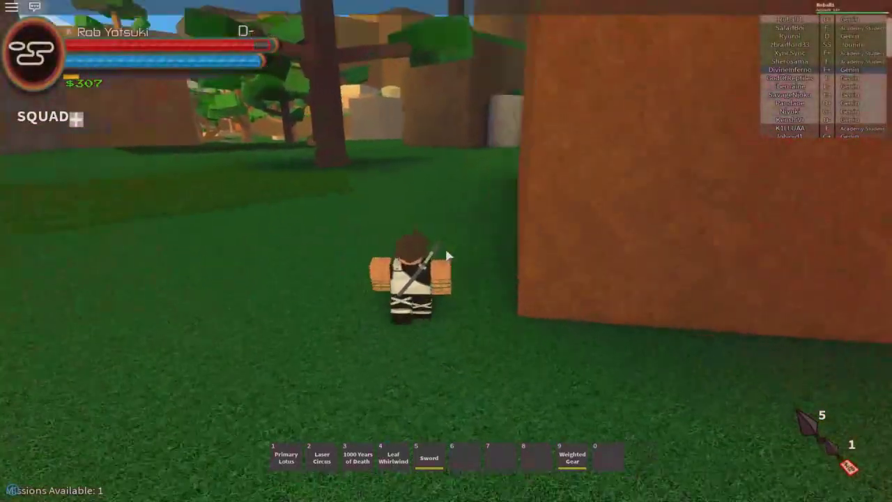
{"action": "key", "text": "w"}
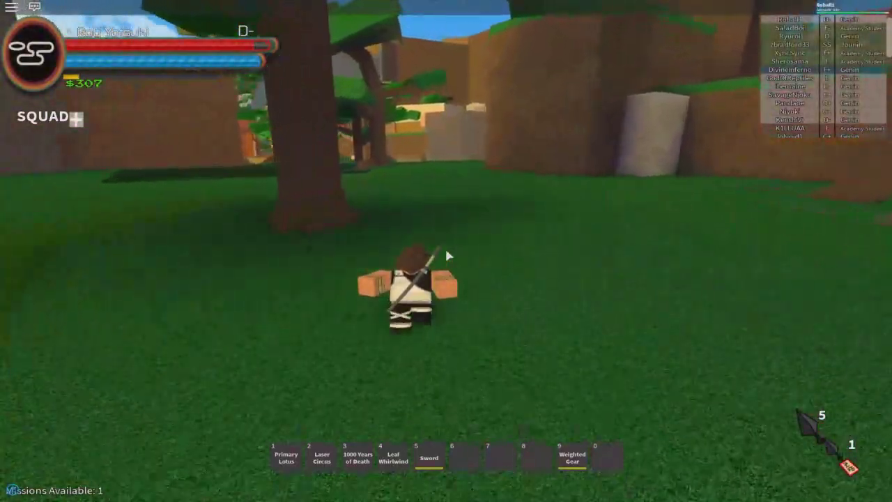
{"action": "key", "text": "w"}
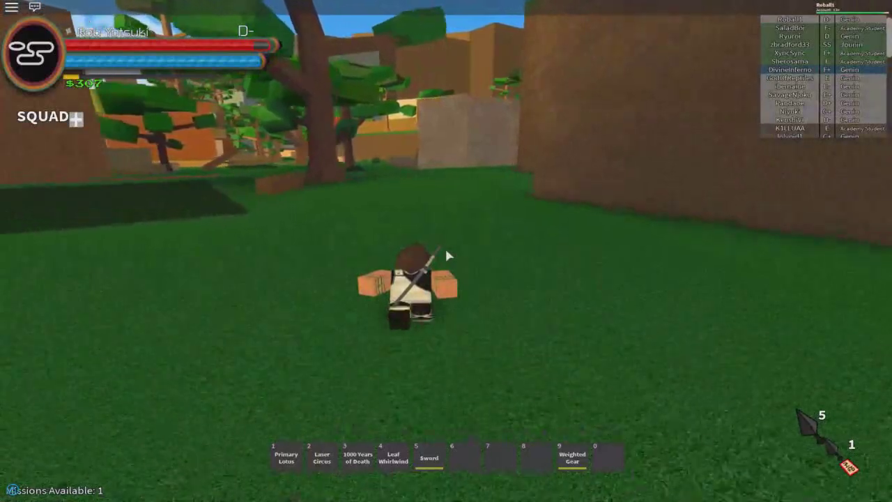
{"action": "key", "text": "w"}
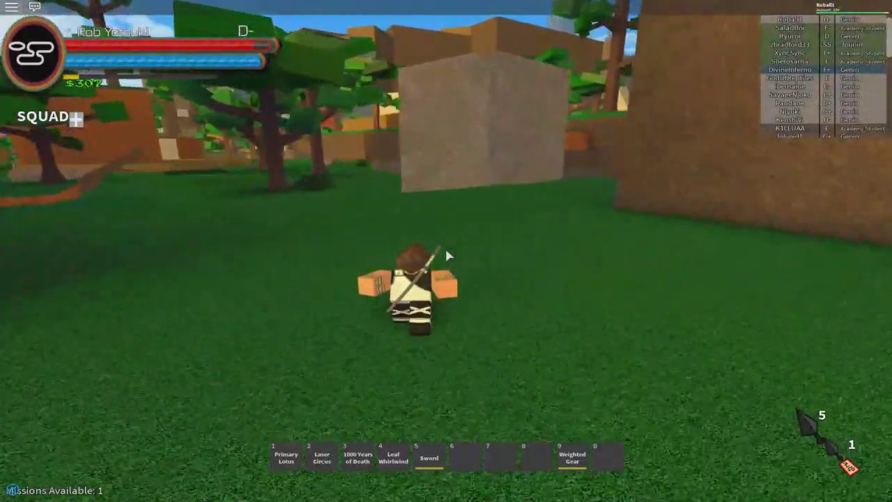
{"action": "key", "text": "w"}
{"action": "key", "text": "a"}
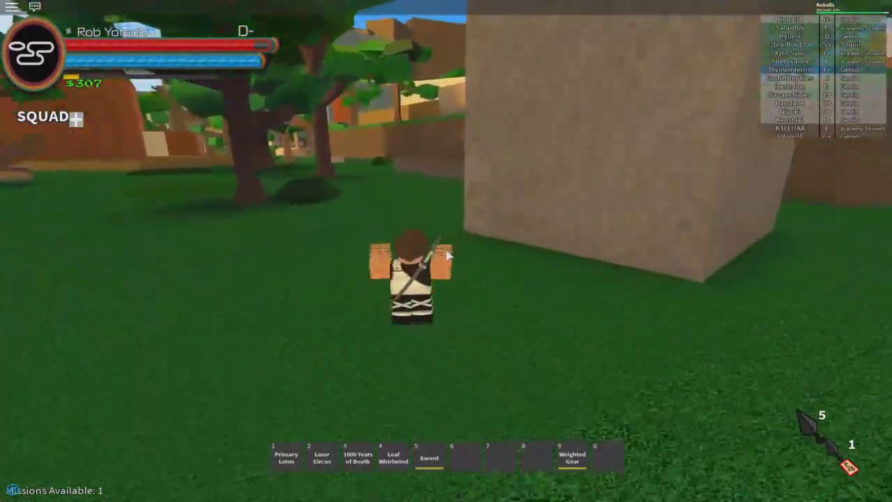
{"action": "key", "text": "Tab"}
{"action": "key", "text": "w"}
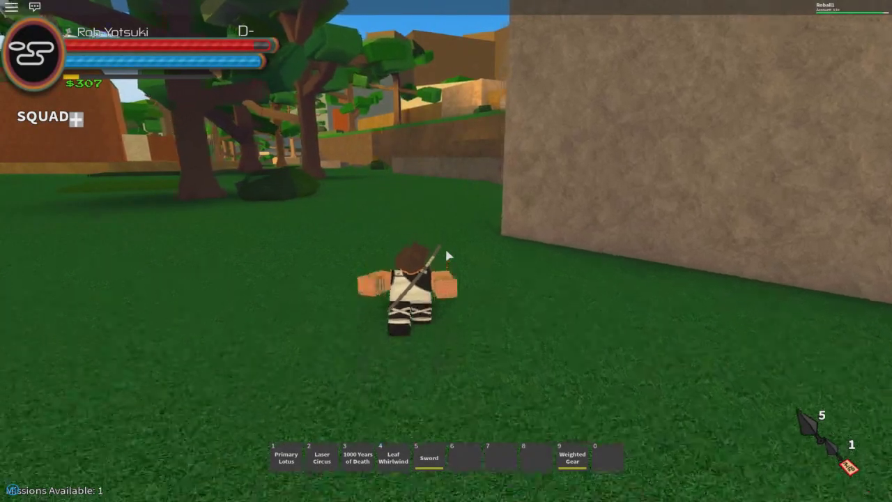
{"action": "key", "text": "w"}
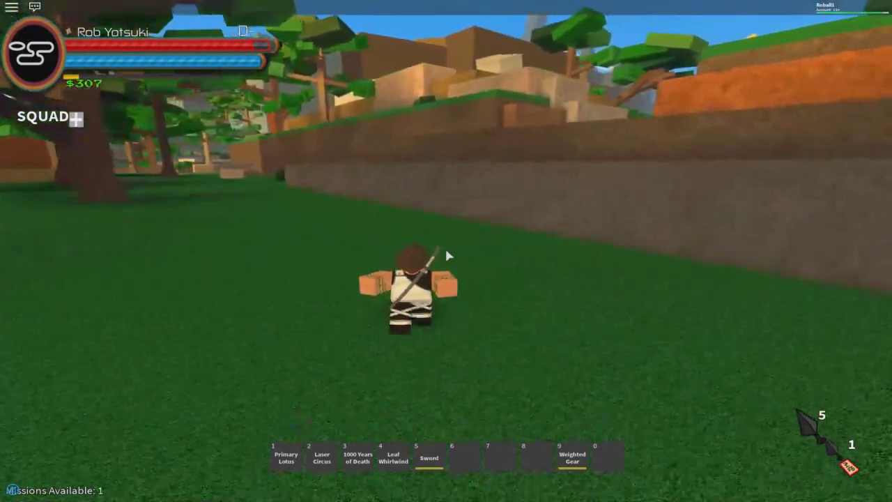
{"action": "key", "text": "w"}
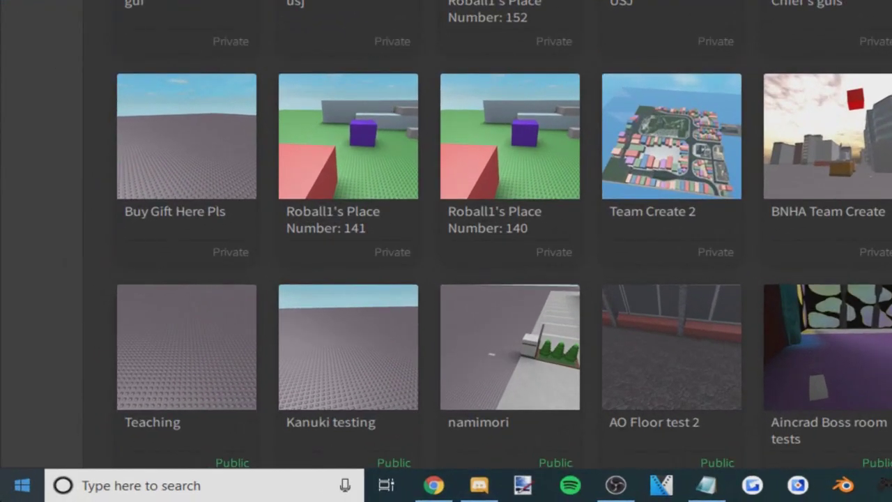
Search Windows for "roblox studio", launch Roblox Studio and bring up its taskbar options
{"action": "left_click", "coordinate": [11, 493]}
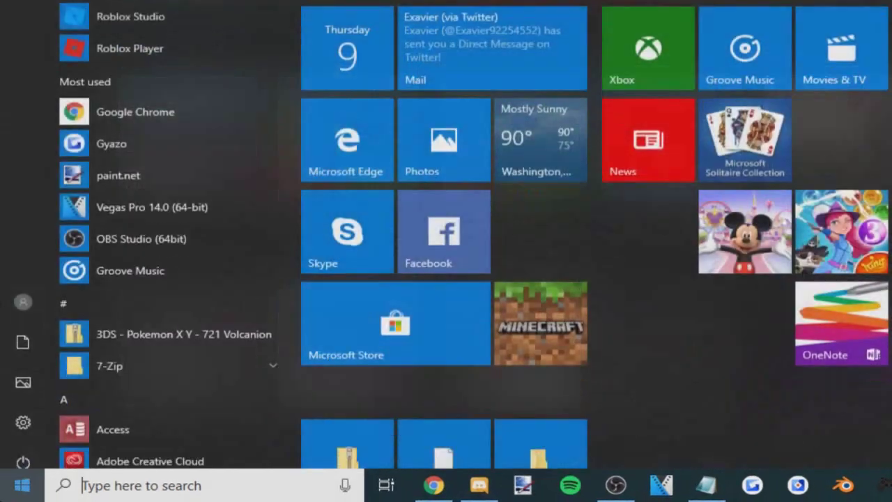
{"action": "type", "text": "roblox studio"}
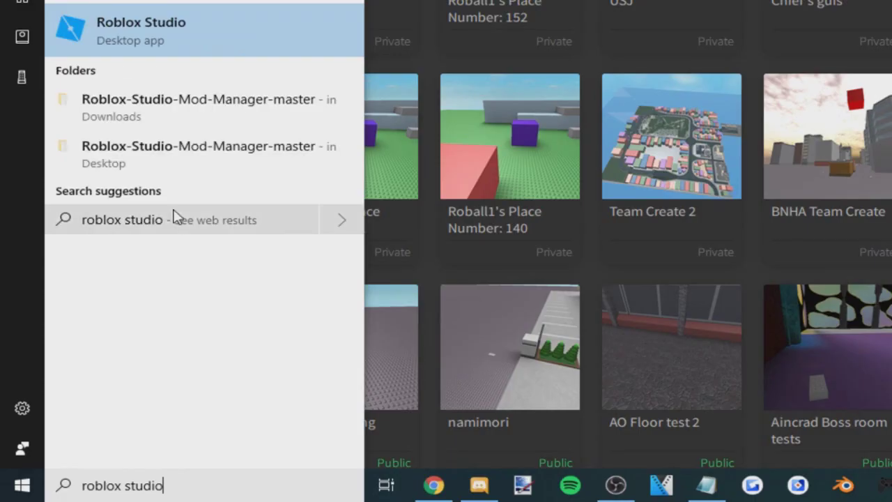
{"action": "left_click", "coordinate": [139, 35]}
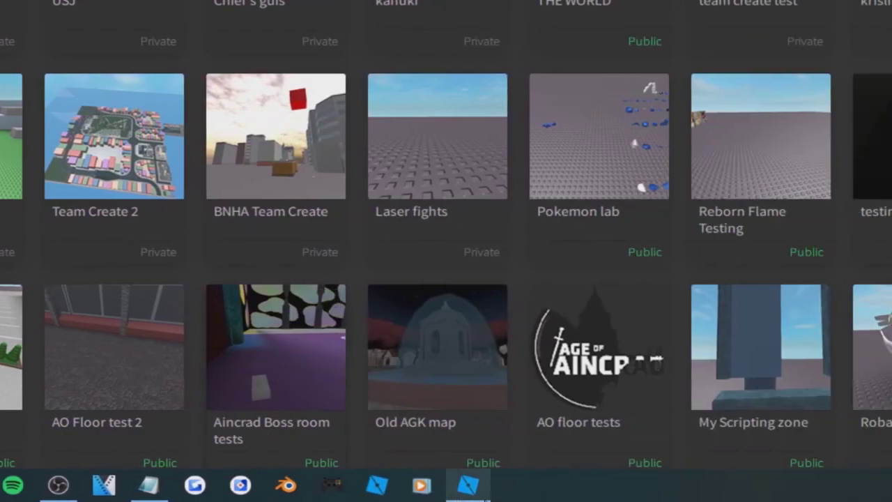
{"action": "right_click", "coordinate": [468, 491]}
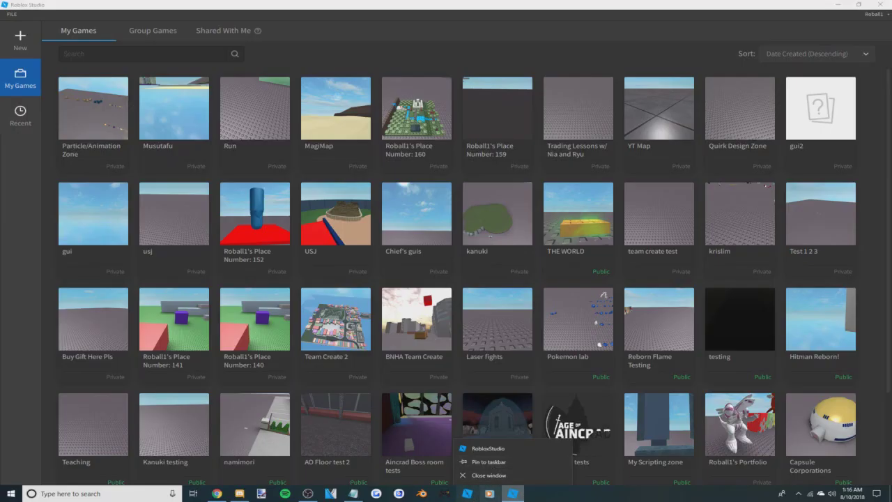
Create a new place from the Baseplate template
{"action": "left_click", "coordinate": [19, 13]}
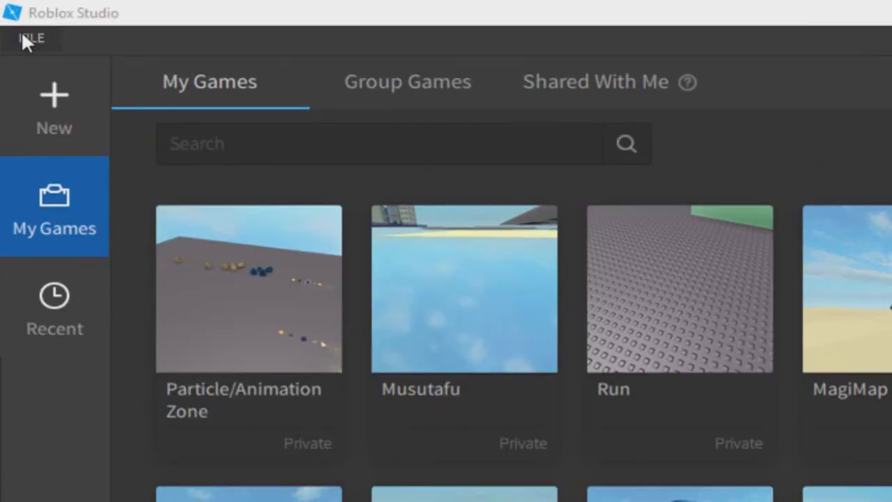
{"action": "left_click", "coordinate": [10, 15]}
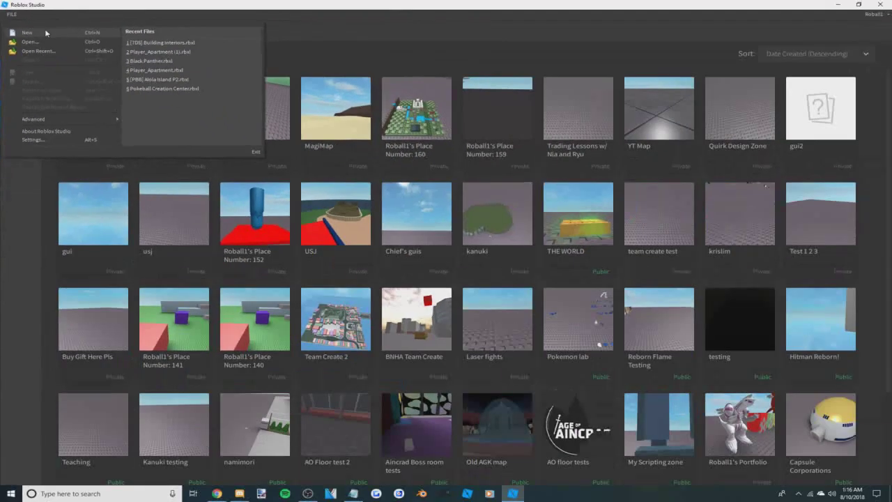
{"action": "left_click", "coordinate": [116, 85]}
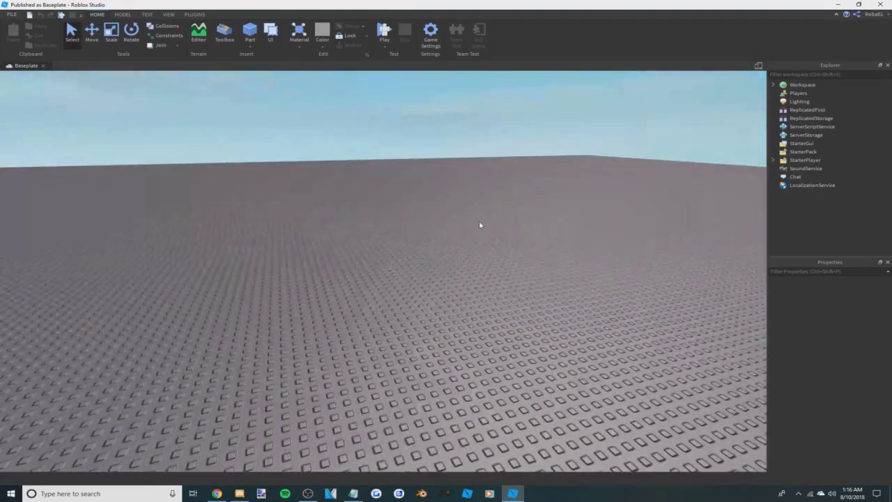
Examine the empty baseplate in the 3D view by turning and moving the camera around it
{"action": "right_click_drag", "start_coordinate": [481, 225], "coordinate": [464, 225]}
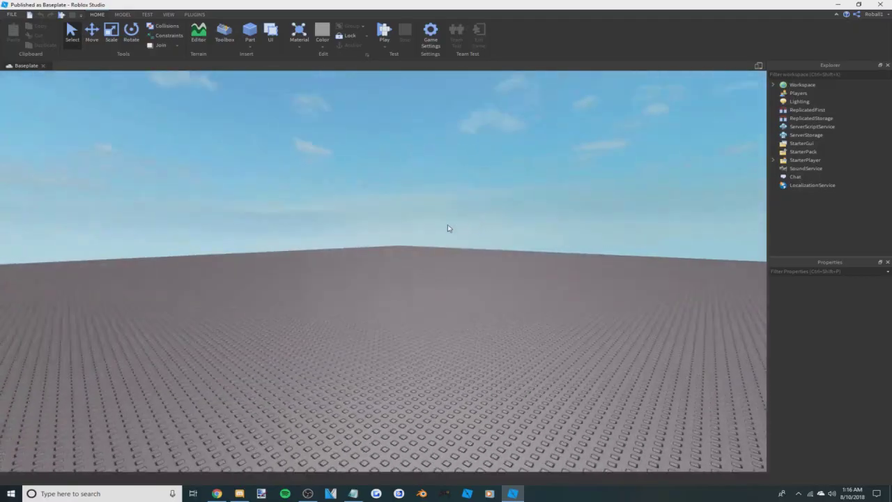
{"action": "right_click_drag", "start_coordinate": [380, 252], "coordinate": [380, 248]}
{"action": "left_click_drag", "start_coordinate": [247, 129], "coordinate": [441, 334]}
{"action": "right_click_drag", "start_coordinate": [441, 334], "coordinate": [432, 303]}
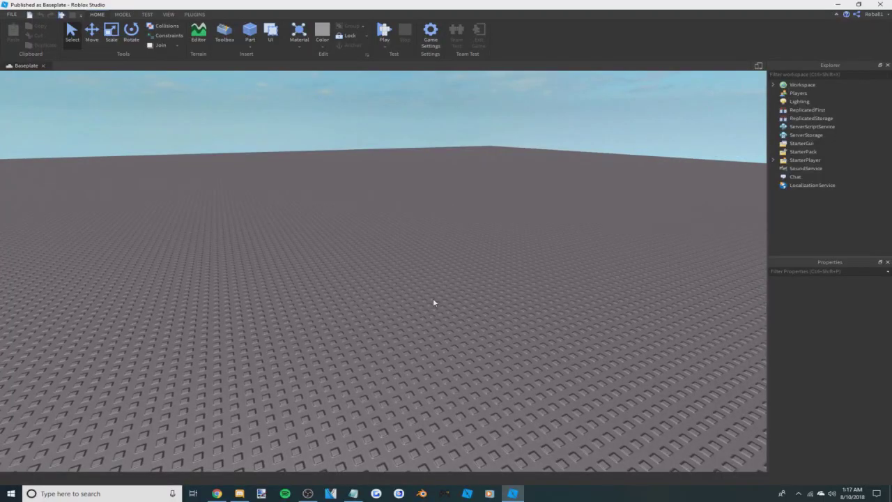
{"action": "key", "text": "a"}
{"action": "key", "text": "w"}
{"action": "key", "text": "a"}
{"action": "key", "text": "s"}
{"action": "right_click_drag", "start_coordinate": [434, 299], "coordinate": [436, 290]}
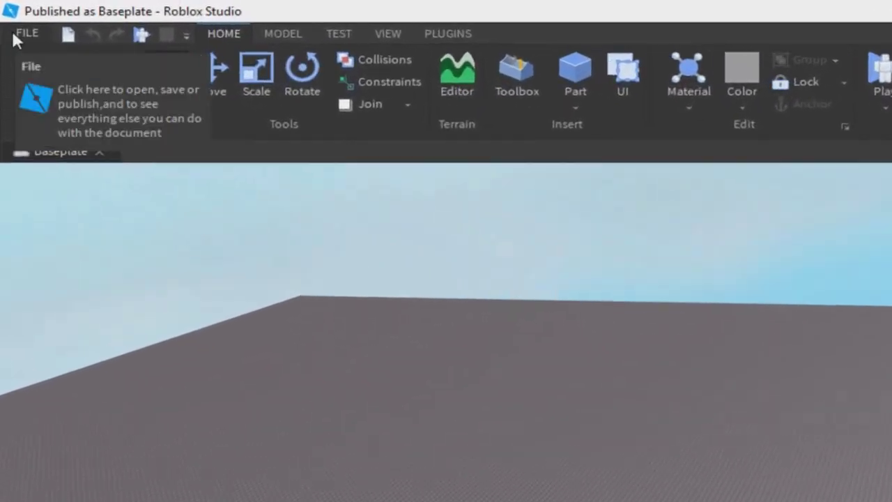
Set the UI Theme to Light in the Studio section of the settings
{"action": "left_click", "coordinate": [11, 14]}
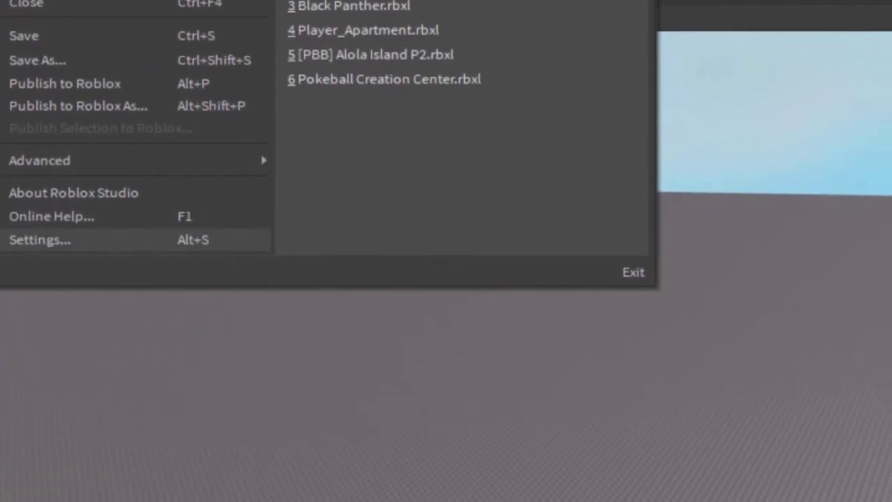
{"action": "left_click", "coordinate": [41, 244]}
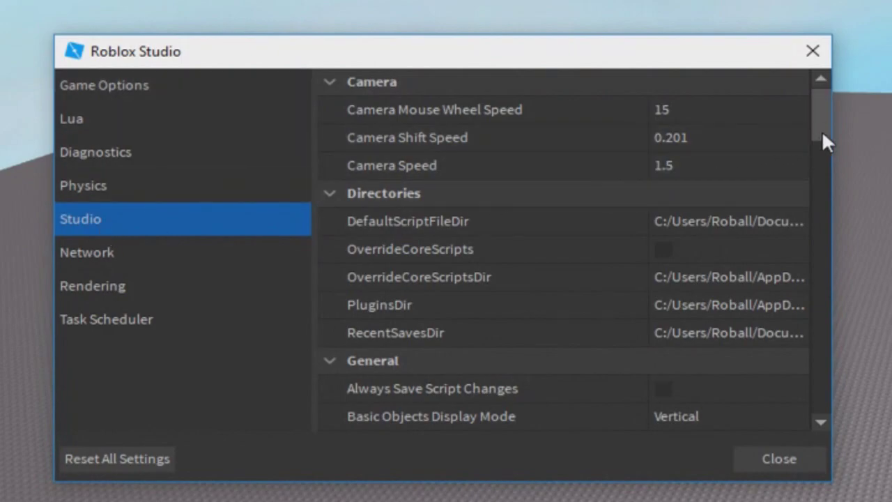
{"action": "left_click_drag", "start_coordinate": [824, 125], "coordinate": [838, 141]}
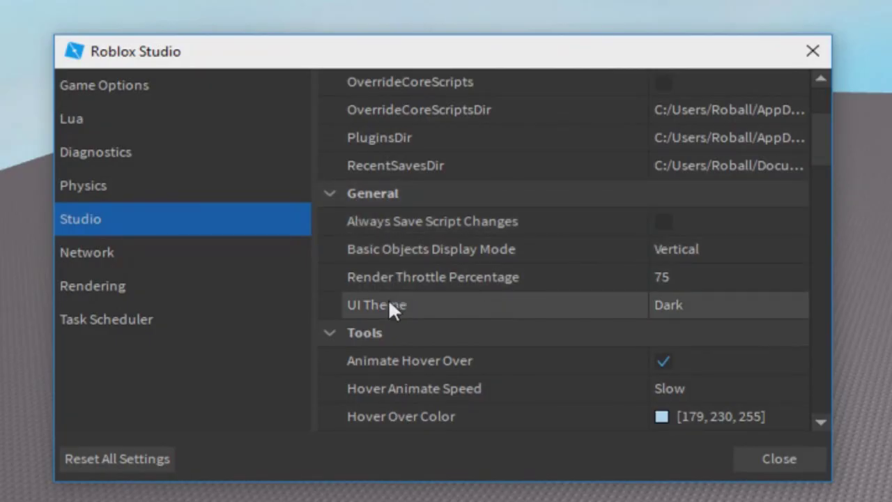
{"action": "left_click", "coordinate": [662, 307]}
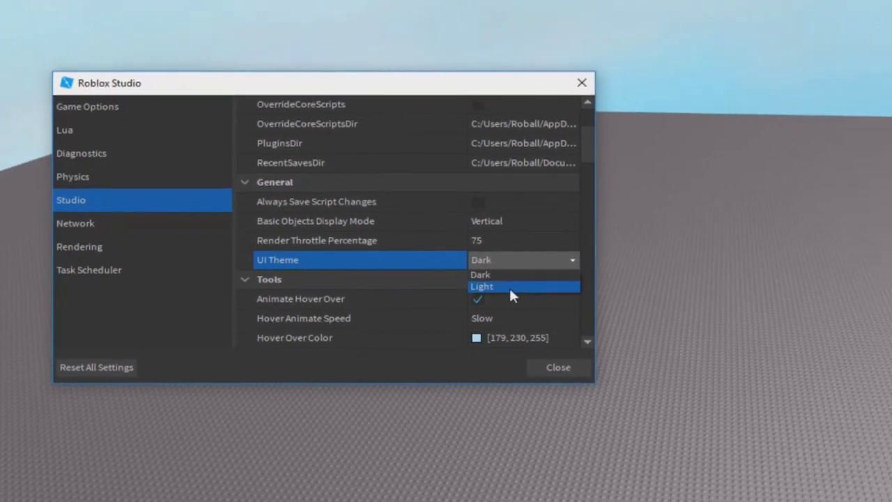
{"action": "left_click", "coordinate": [699, 343]}
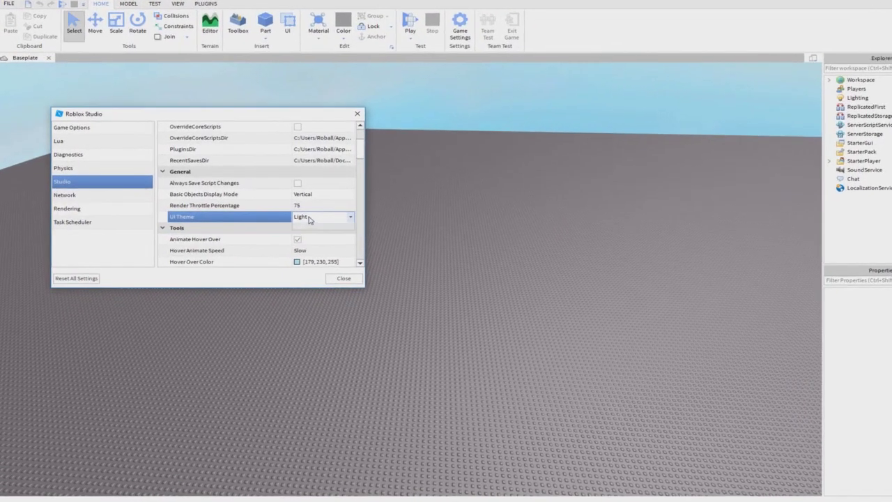
Set the UI Theme back to Dark, close the settings and acknowledge the restart notice
{"action": "left_click", "coordinate": [290, 213]}
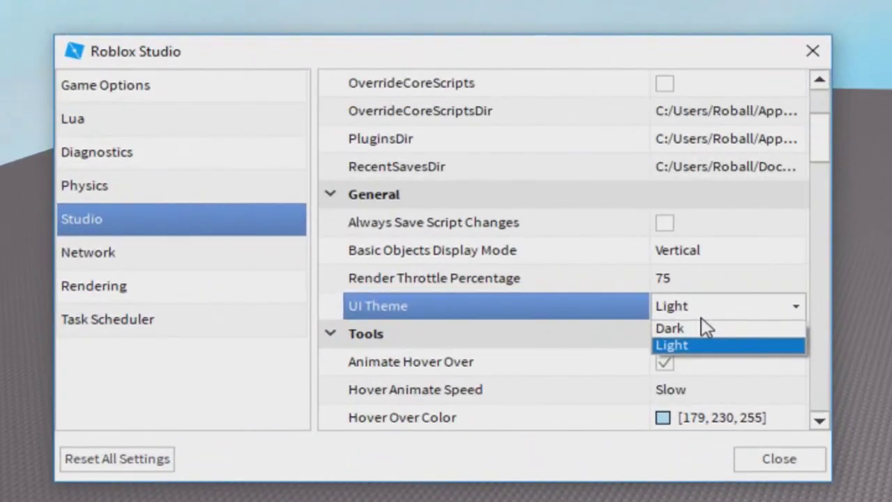
{"action": "left_click", "coordinate": [296, 220]}
{"action": "left_click", "coordinate": [782, 460]}
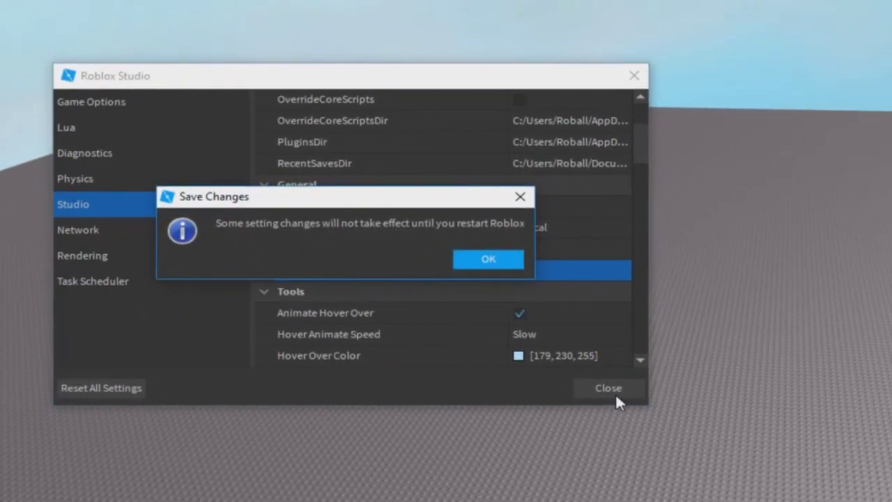
{"action": "left_click", "coordinate": [617, 292]}
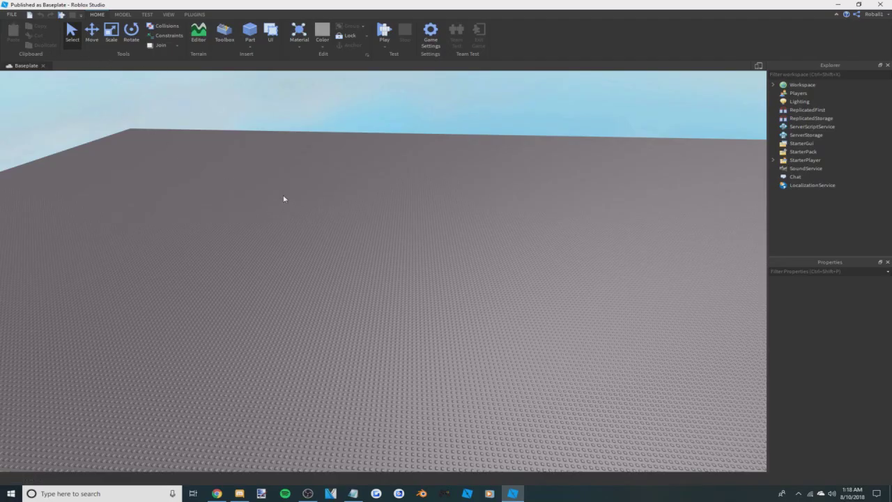
Set EditQualityLevel to Level21 in the Rendering section of the settings and close the settings
{"action": "left_click", "coordinate": [10, 14]}
{"action": "left_click", "coordinate": [49, 153]}
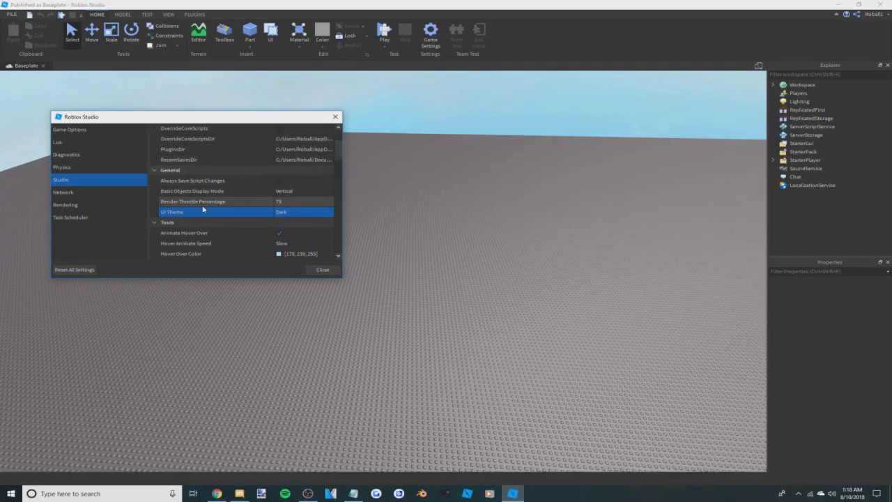
{"action": "left_click_drag", "start_coordinate": [338, 157], "coordinate": [373, 236]}
{"action": "left_click", "coordinate": [93, 204]}
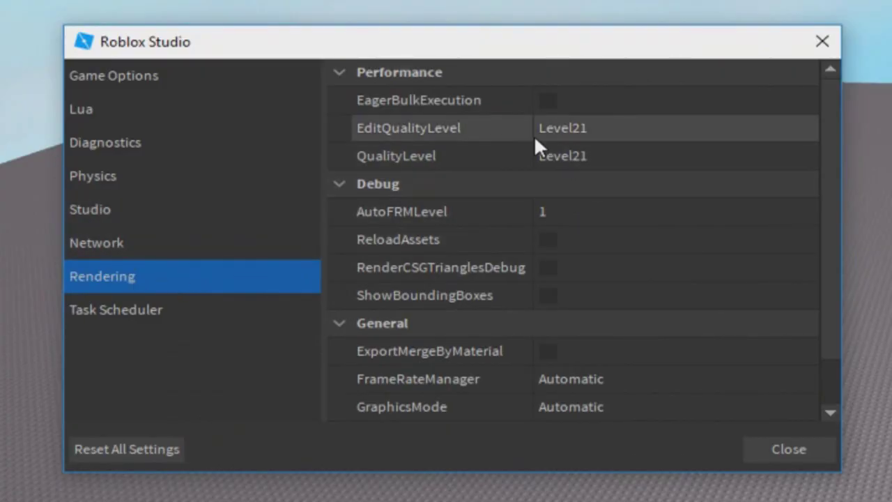
{"action": "left_click", "coordinate": [570, 136]}
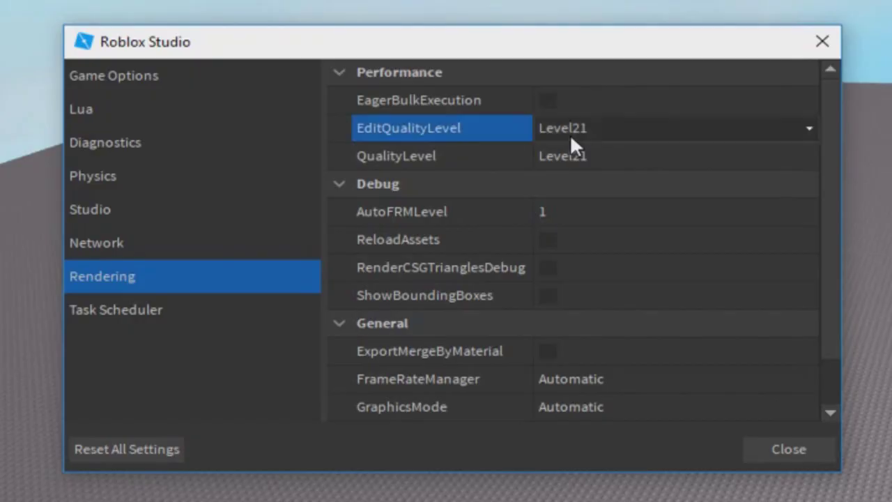
{"action": "left_click", "coordinate": [571, 137]}
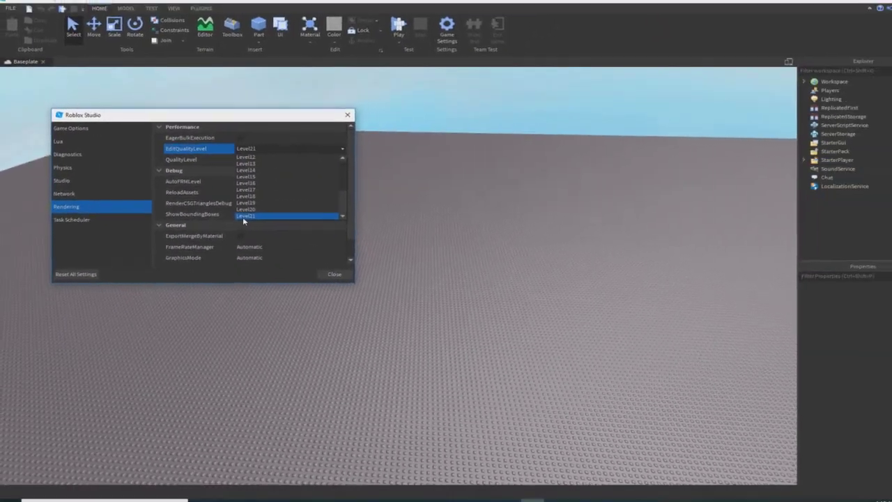
{"action": "left_click", "coordinate": [242, 217]}
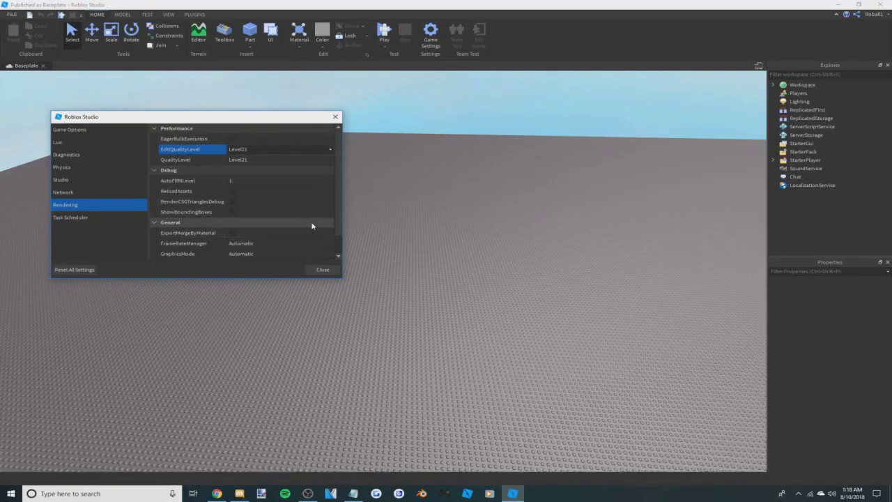
{"action": "left_click", "coordinate": [323, 270]}
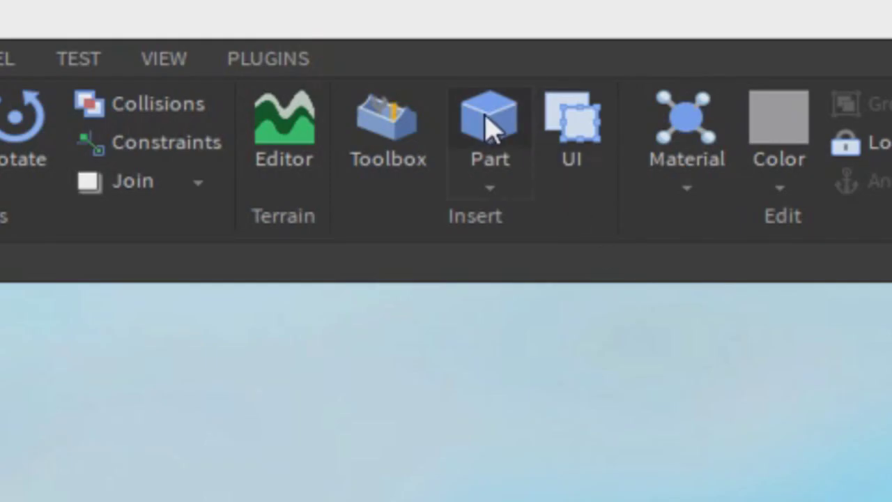
Insert a block part on the baseplate and focus the camera on it
{"action": "left_click", "coordinate": [250, 30]}
{"action": "right_click_drag", "start_coordinate": [369, 272], "coordinate": [276, 107]}
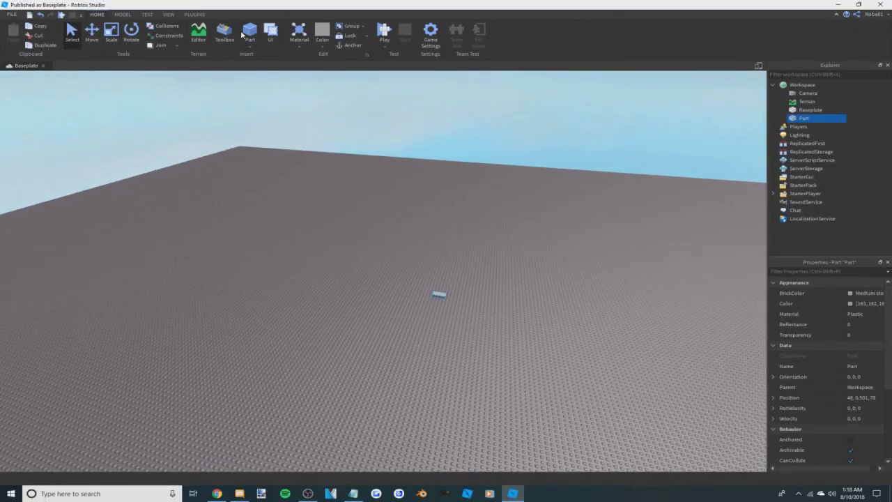
{"action": "key", "text": "f"}
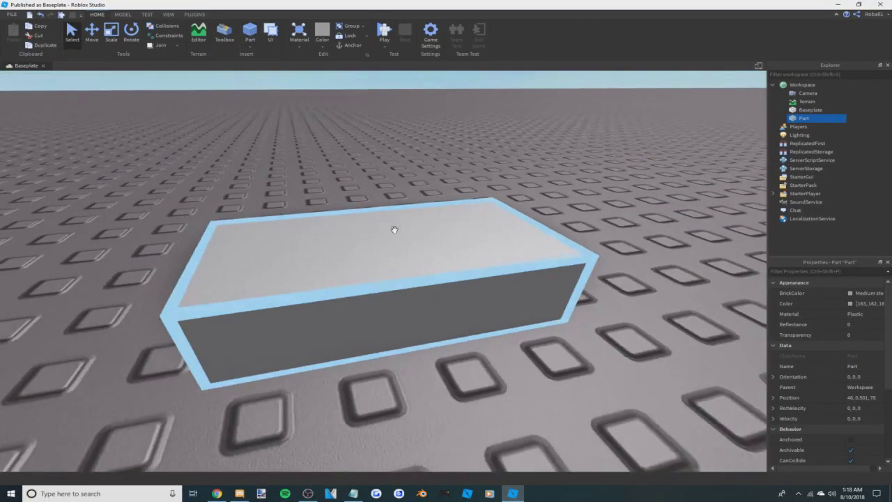
{"action": "right_click_drag", "start_coordinate": [394, 229], "coordinate": [394, 230]}
{"action": "right_click_drag", "start_coordinate": [696, 312], "coordinate": [695, 312]}
{"action": "right_click_drag", "start_coordinate": [697, 313], "coordinate": [695, 313]}
{"action": "key", "text": "w"}
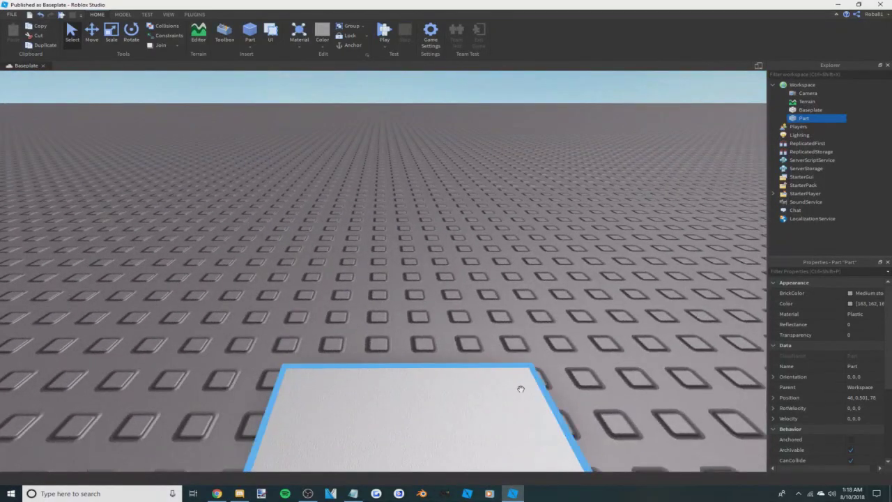
{"action": "key", "text": "f"}
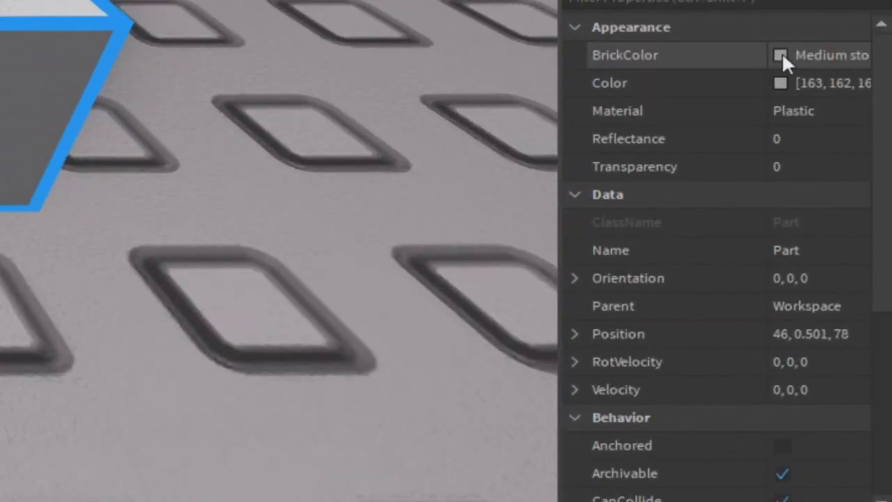
Set the part's BrickColor to Lime green and show the Properties window
{"action": "left_click", "coordinate": [781, 54]}
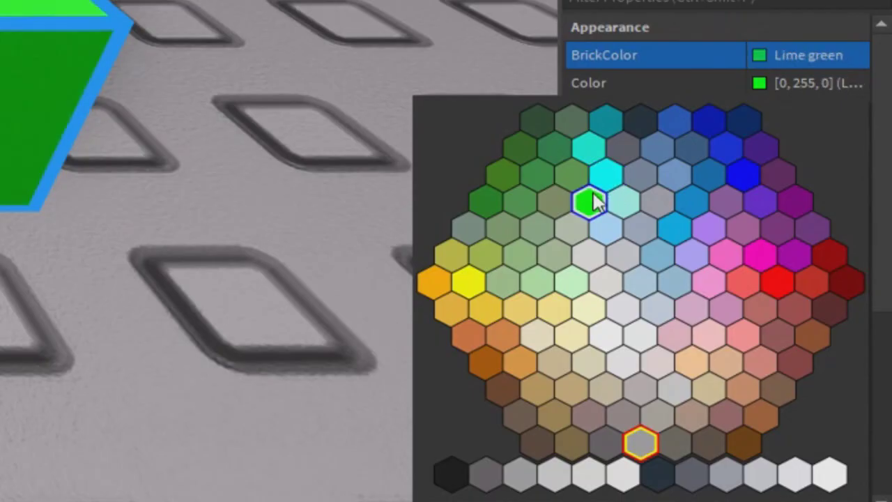
{"action": "left_click", "coordinate": [591, 202]}
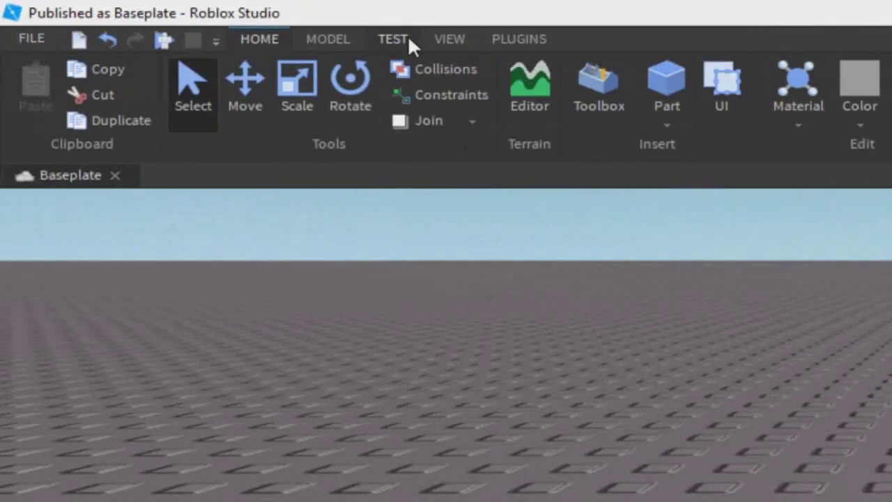
{"action": "left_click", "coordinate": [440, 40]}
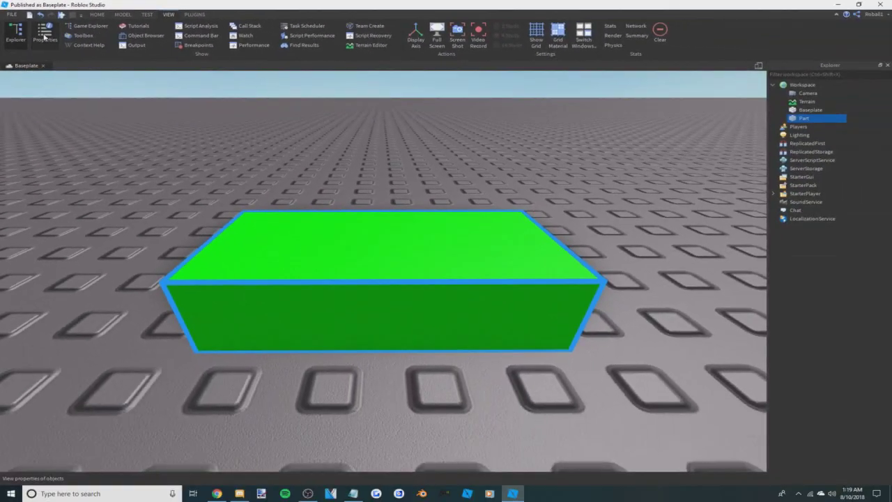
{"action": "left_click", "coordinate": [44, 37]}
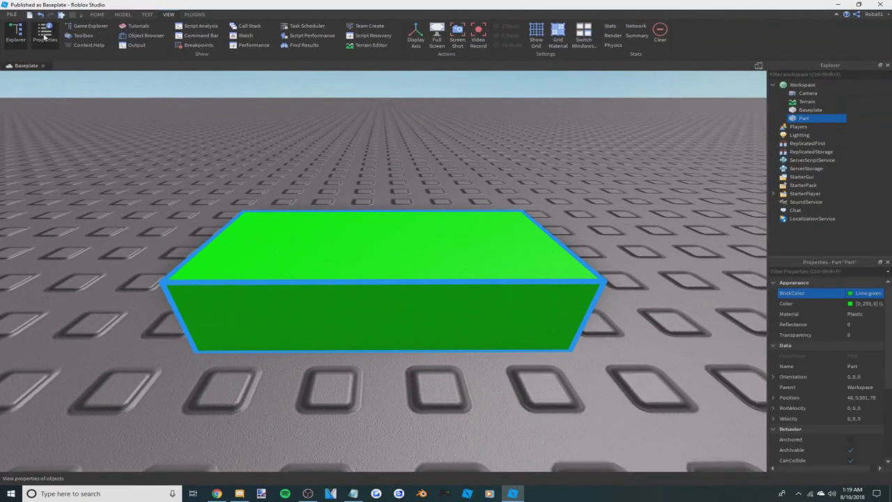
Anchor the green part, set its material to Neon and deselect it to view the glow
{"action": "left_click", "coordinate": [851, 440]}
{"action": "left_click", "coordinate": [855, 318]}
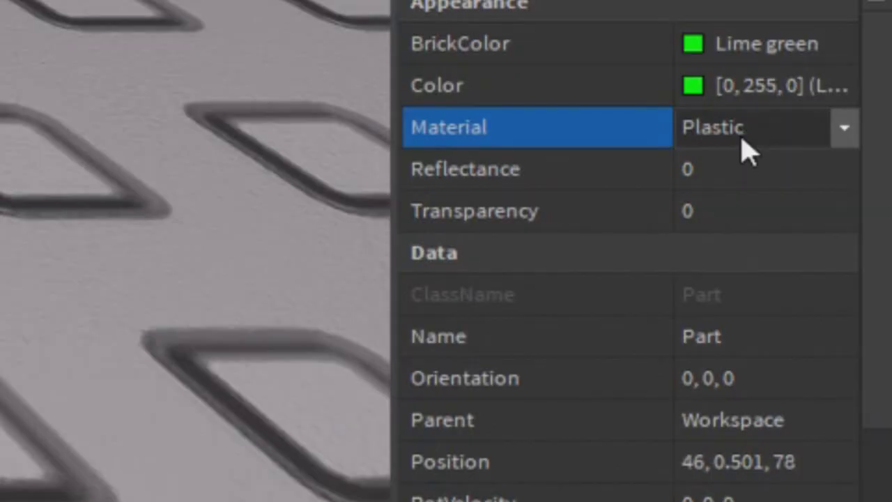
{"action": "left_click", "coordinate": [746, 150]}
{"action": "scroll", "coordinate": [841, 245], "scroll_direction": "down", "scroll_amount": 1}
{"action": "scroll", "coordinate": [856, 279], "scroll_direction": "down", "scroll_amount": 2}
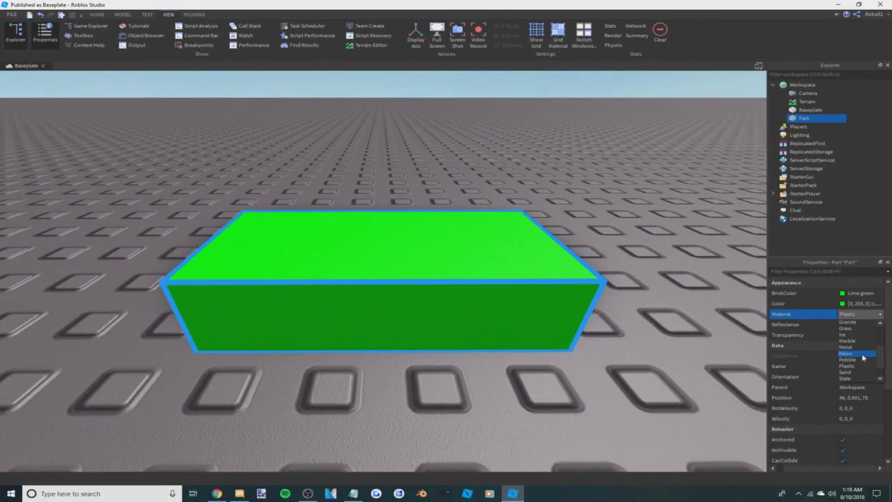
{"action": "left_click", "coordinate": [862, 355]}
{"action": "left_click", "coordinate": [311, 375]}
{"action": "right_click_drag", "start_coordinate": [311, 375], "coordinate": [323, 379]}
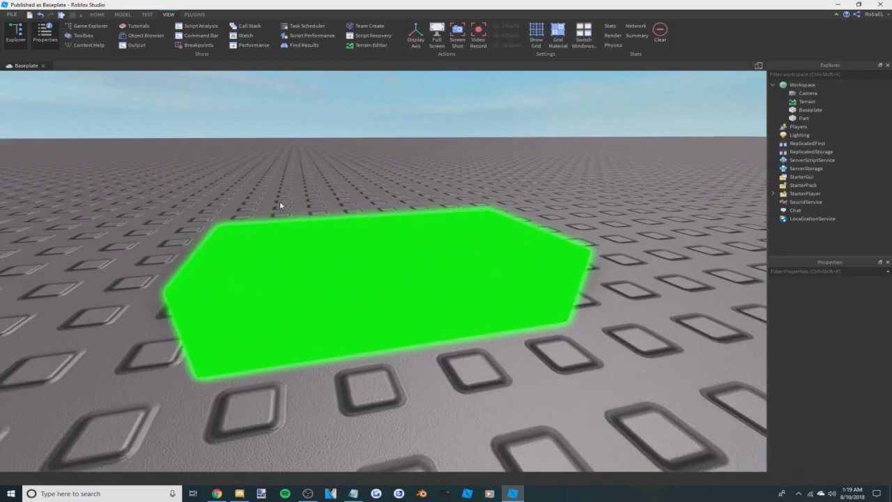
Set EditQualityLevel to Level14 in the Rendering settings and return it to Level21
{"action": "left_click", "coordinate": [13, 11]}
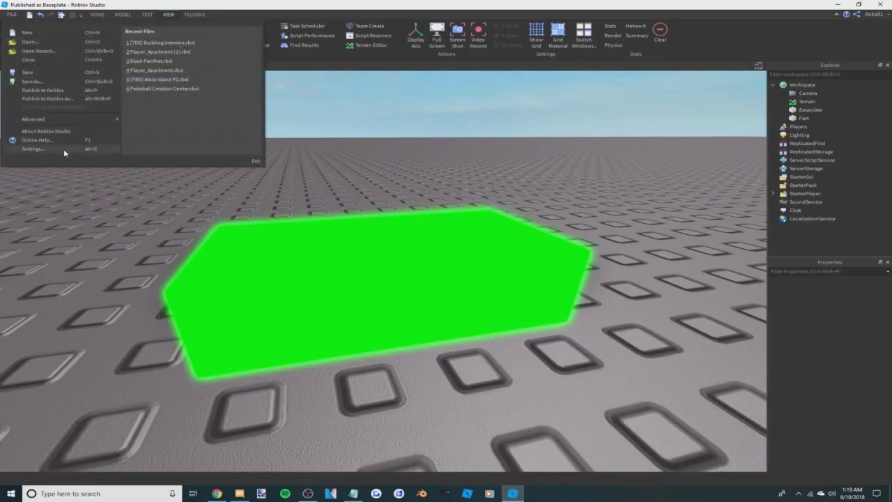
{"action": "left_click", "coordinate": [63, 148]}
{"action": "left_click_drag", "start_coordinate": [200, 121], "coordinate": [636, 147]}
{"action": "left_click", "coordinate": [679, 176]}
{"action": "left_click", "coordinate": [680, 176]}
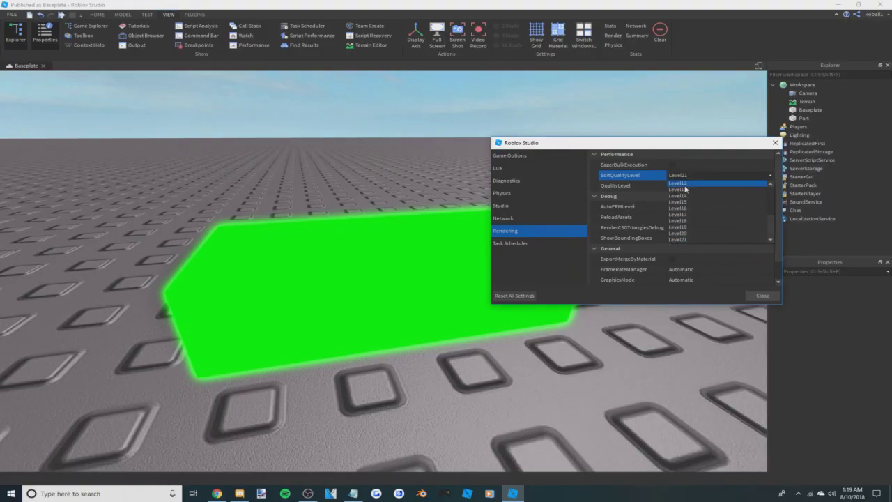
{"action": "left_click", "coordinate": [687, 202]}
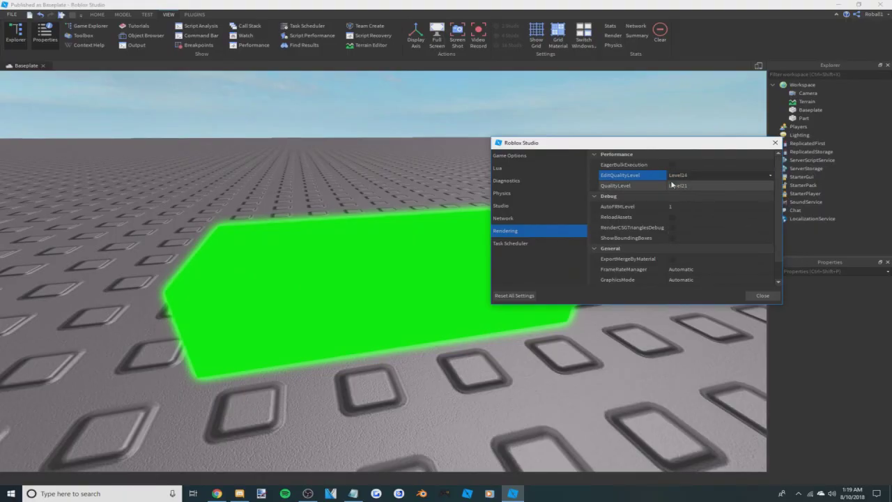
{"action": "left_click", "coordinate": [686, 175]}
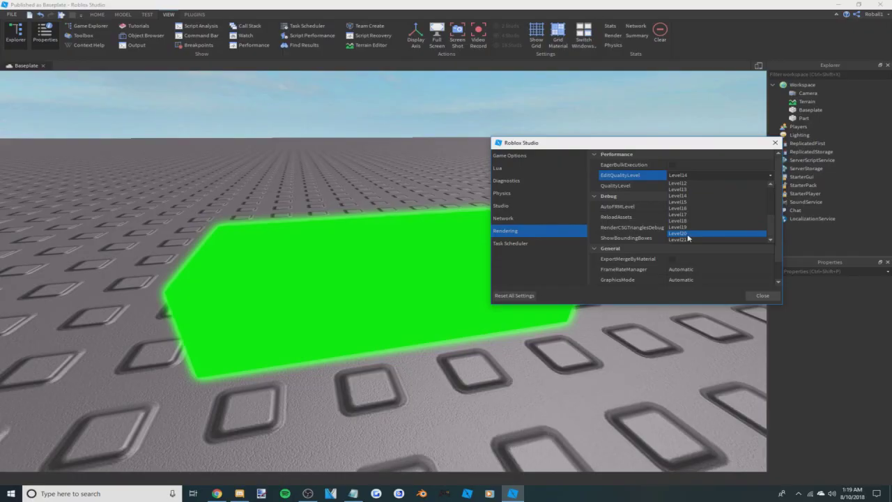
{"action": "left_click", "coordinate": [687, 239]}
Compare the neon part at low rendering quality by setting EditQualityLevel to Level01, Level04 and Level07
{"action": "left_click", "coordinate": [679, 175]}
{"action": "scroll", "coordinate": [688, 211], "scroll_direction": "up", "scroll_amount": 4}
{"action": "left_click", "coordinate": [680, 190]}
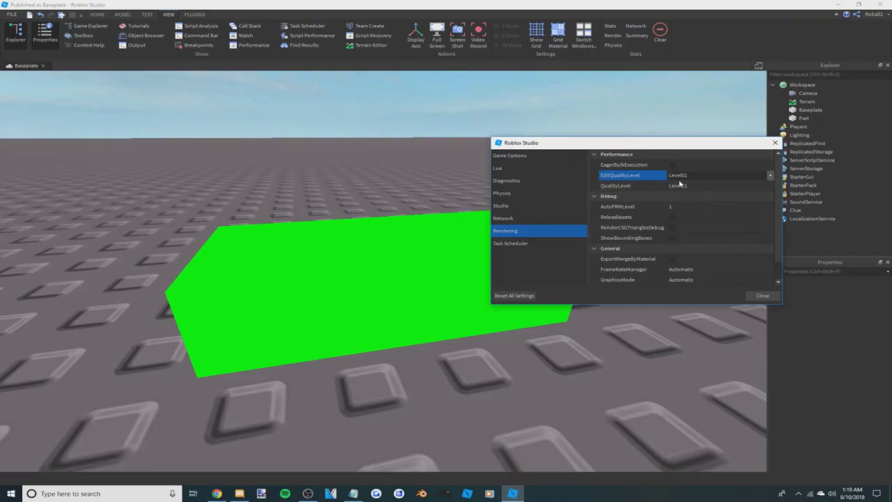
{"action": "left_click", "coordinate": [679, 176]}
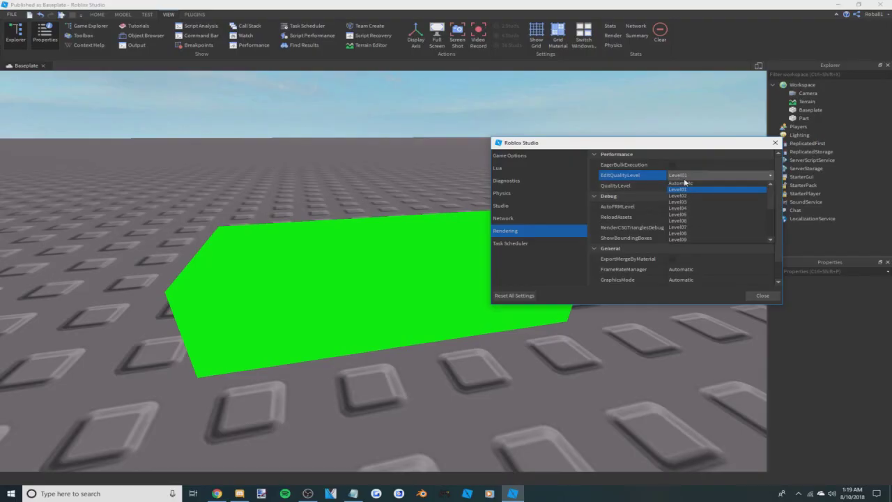
{"action": "left_click", "coordinate": [693, 208]}
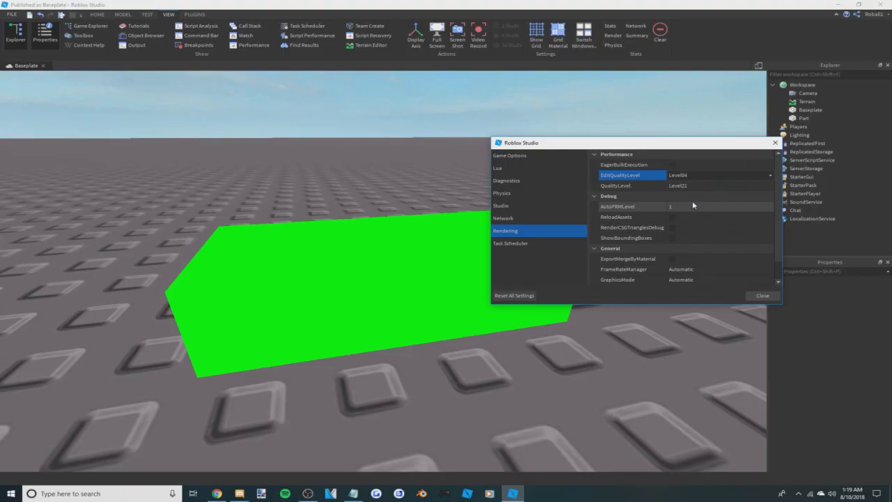
{"action": "left_click", "coordinate": [683, 228]}
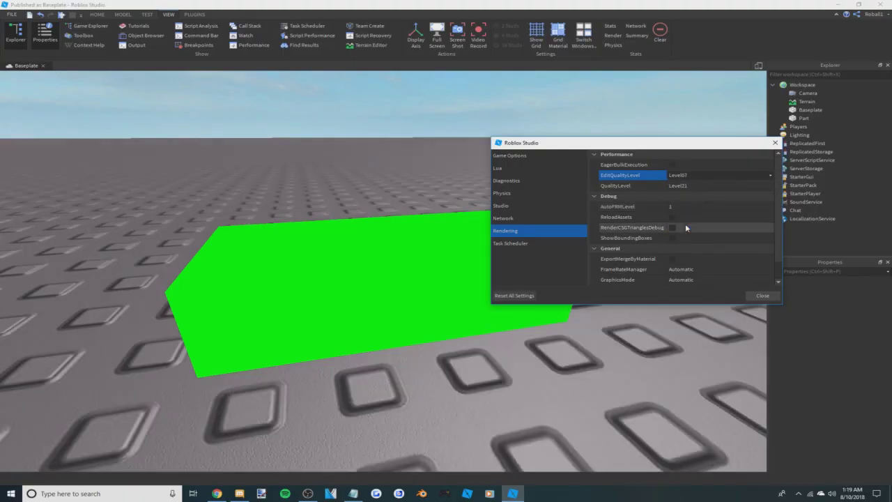
Raise EditQualityLevel through Level19 to Level21 and close the settings
{"action": "left_click", "coordinate": [684, 175]}
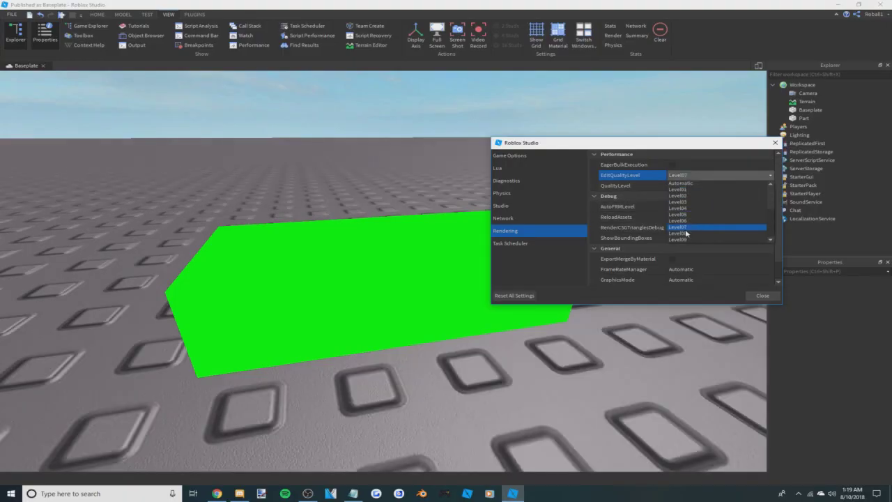
{"action": "left_click", "coordinate": [680, 227]}
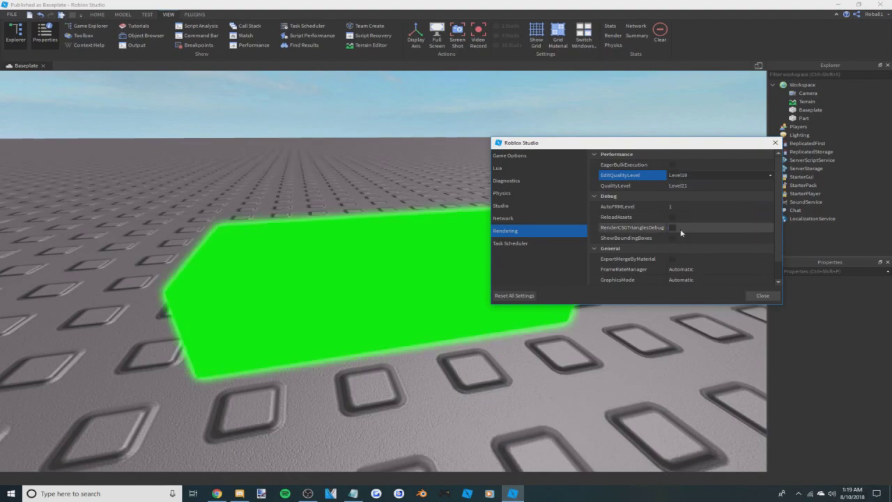
{"action": "left_click", "coordinate": [673, 174]}
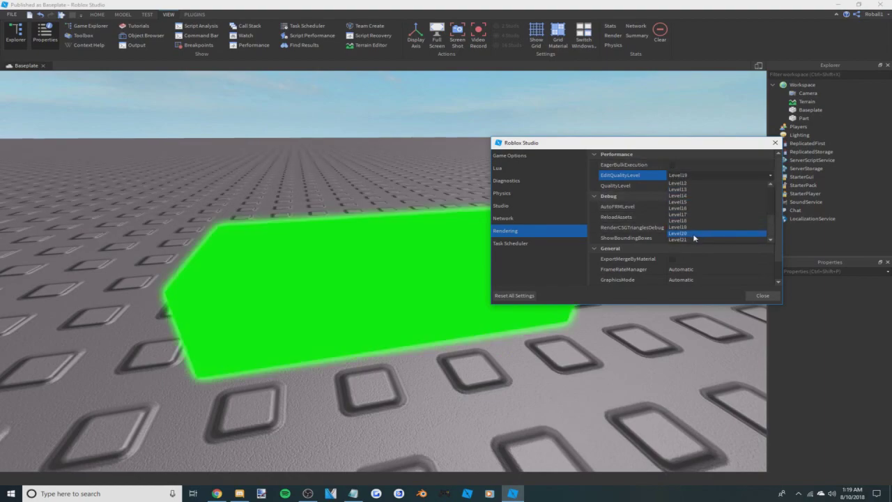
{"action": "left_click", "coordinate": [712, 239]}
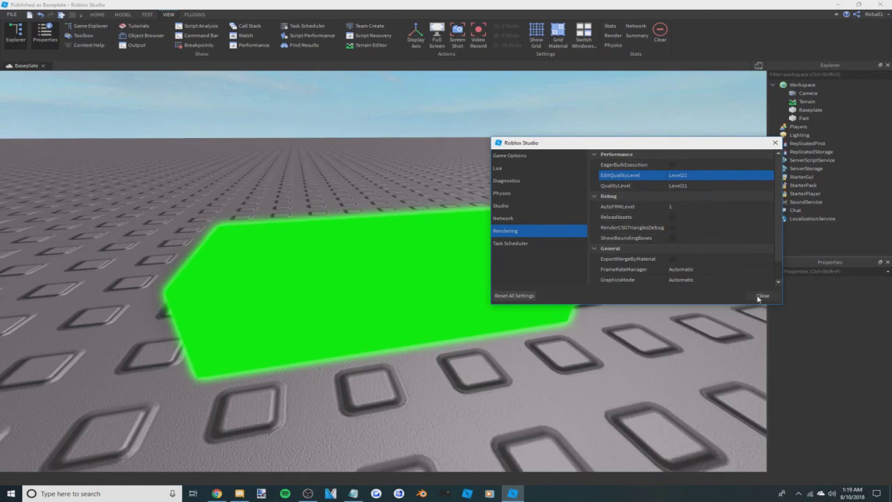
{"action": "left_click", "coordinate": [758, 299]}
Select the neon part, cut it from the baseplate and paste it back
{"action": "left_click_drag", "start_coordinate": [577, 199], "coordinate": [164, 374]}
{"action": "right_click_drag", "start_coordinate": [333, 281], "coordinate": [332, 281]}
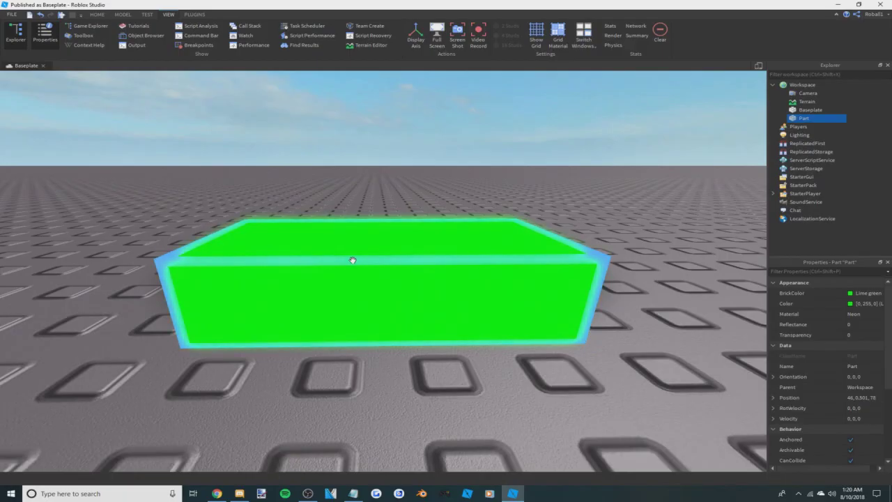
{"action": "right_click", "coordinate": [352, 260]}
{"action": "left_click", "coordinate": [376, 266]}
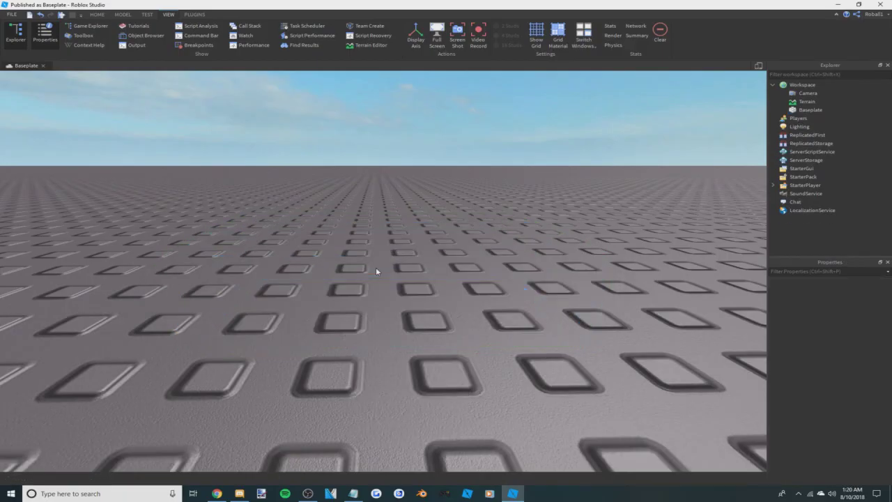
{"action": "key", "text": "ctrl+v"}
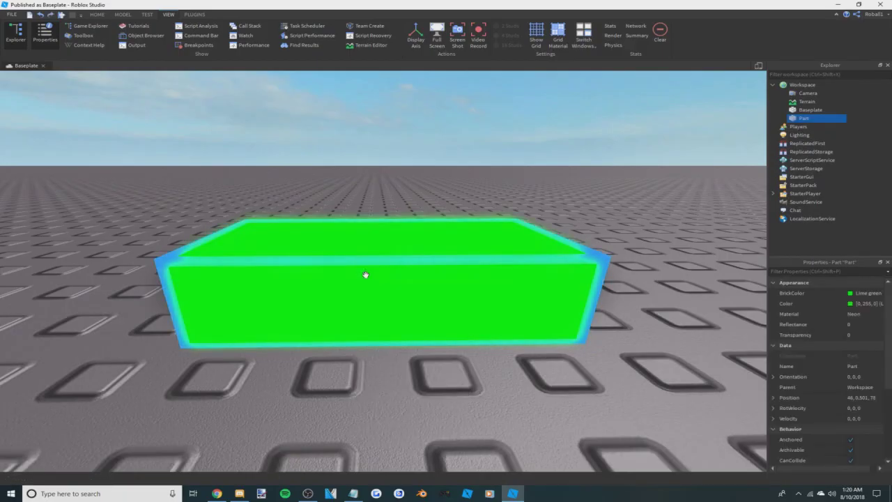
Undo the part's change to the Neon material and redo it
{"action": "right_click", "coordinate": [344, 174]}
{"action": "key", "text": "ctrl+z"}
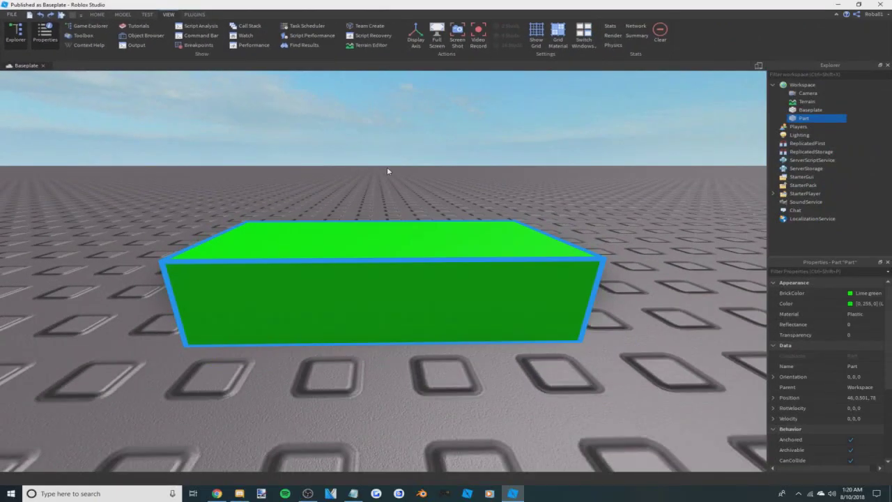
{"action": "key", "text": "ctrl+y"}
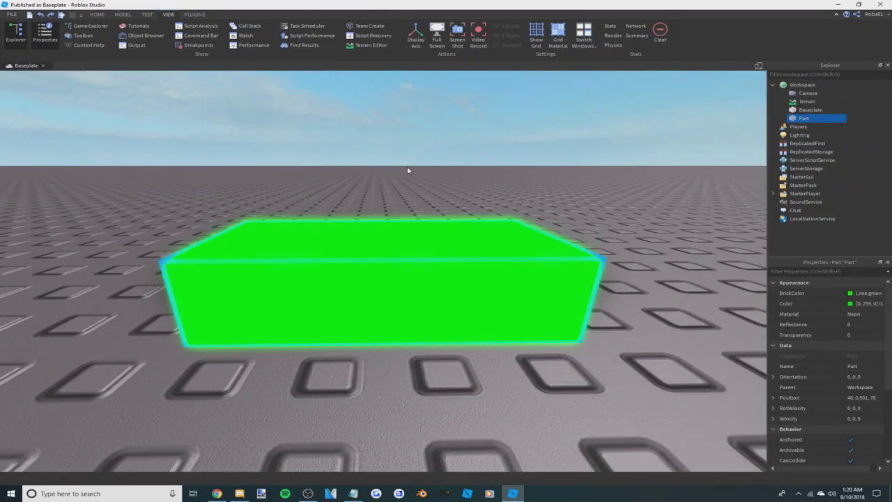
Copy the neon green part and paste the copy on top of it
{"action": "right_click", "coordinate": [340, 260]}
{"action": "left_click", "coordinate": [368, 272]}
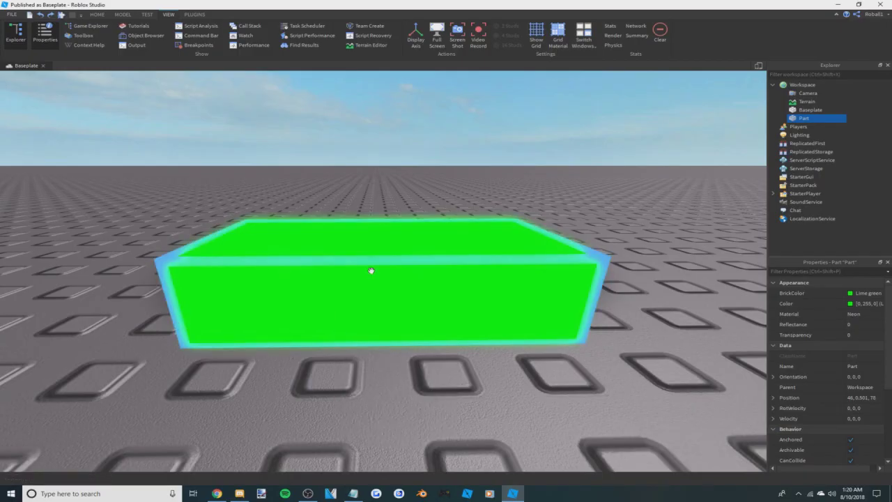
{"action": "right_click", "coordinate": [368, 269]}
{"action": "left_click", "coordinate": [389, 290]}
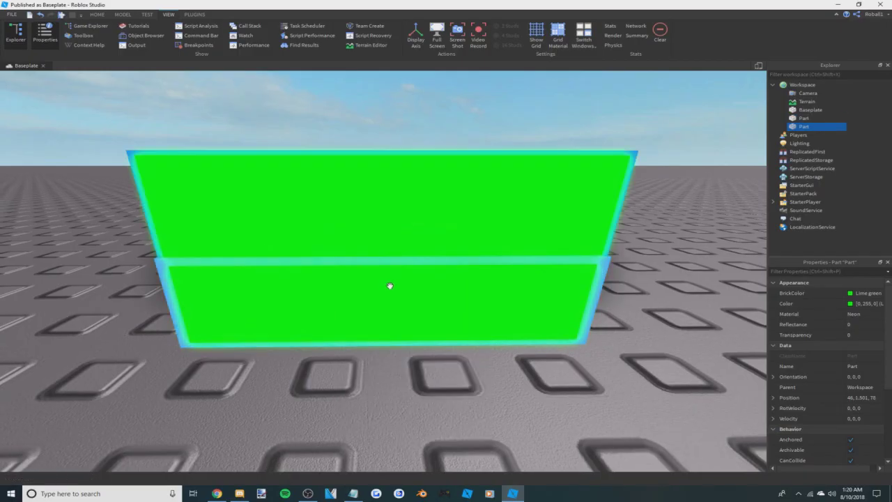
{"action": "right_click_drag", "start_coordinate": [364, 259], "coordinate": [364, 260]}
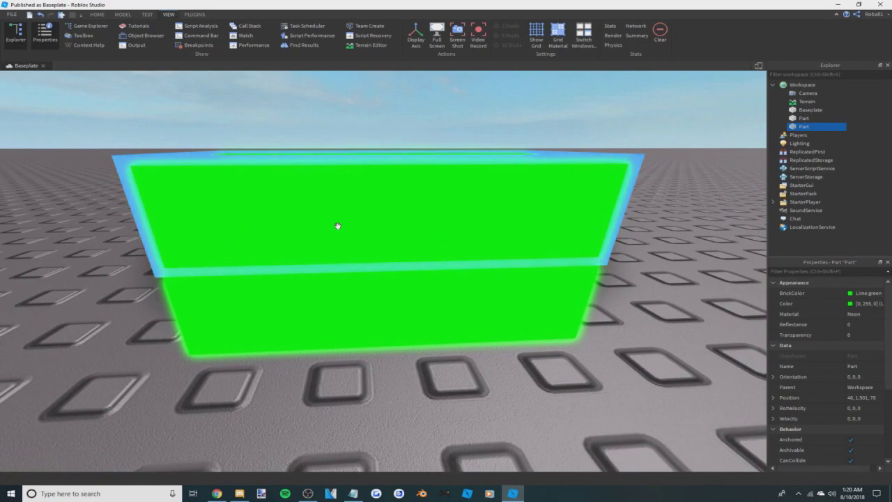
Paste another copy onto the stack and duplicate it to add a fourth part on top
{"action": "key", "text": "ctrl+v"}
{"action": "key", "text": "e"}
{"action": "right_click_drag", "start_coordinate": [339, 229], "coordinate": [339, 228]}
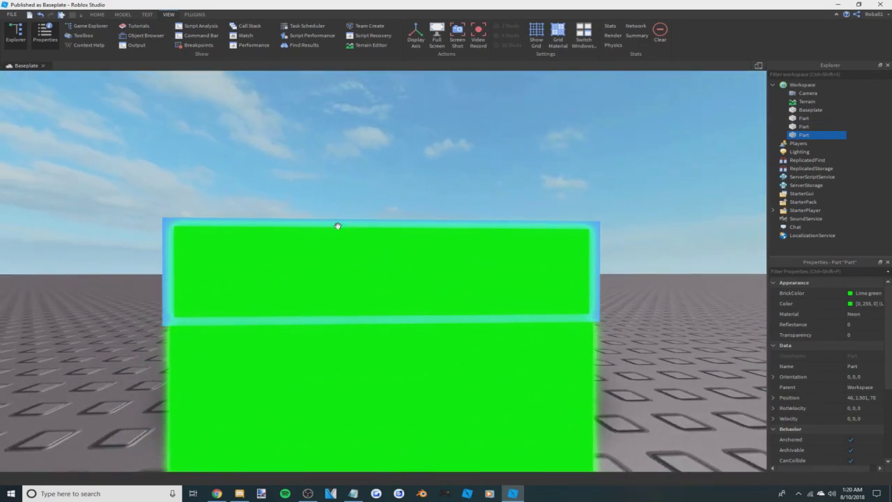
{"action": "key", "text": "ctrl+d"}
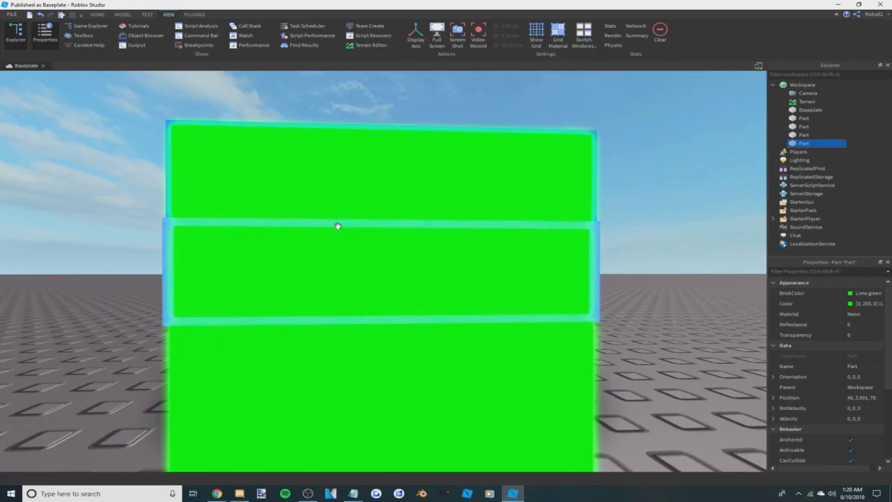
{"action": "scroll", "coordinate": [404, 161], "scroll_direction": "down", "scroll_amount": 5}
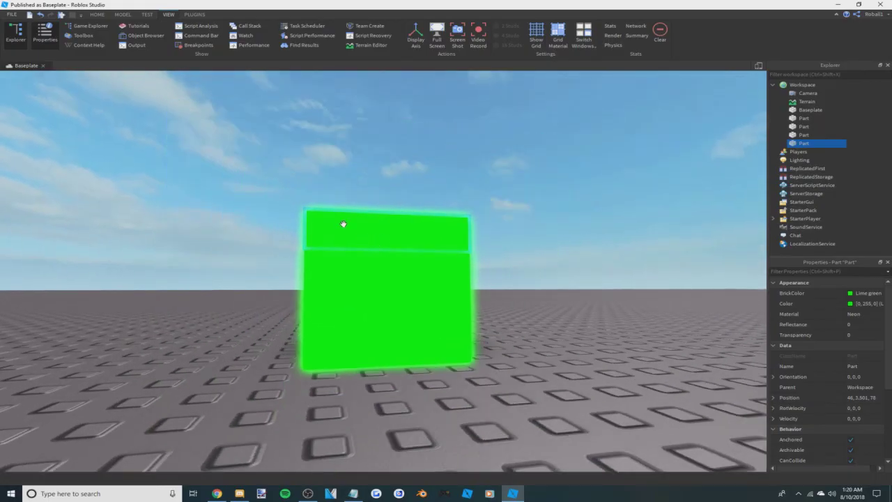
Box-select all four stacked parts and set their Material to SmoothPlastic
{"action": "left_click", "coordinate": [240, 150]}
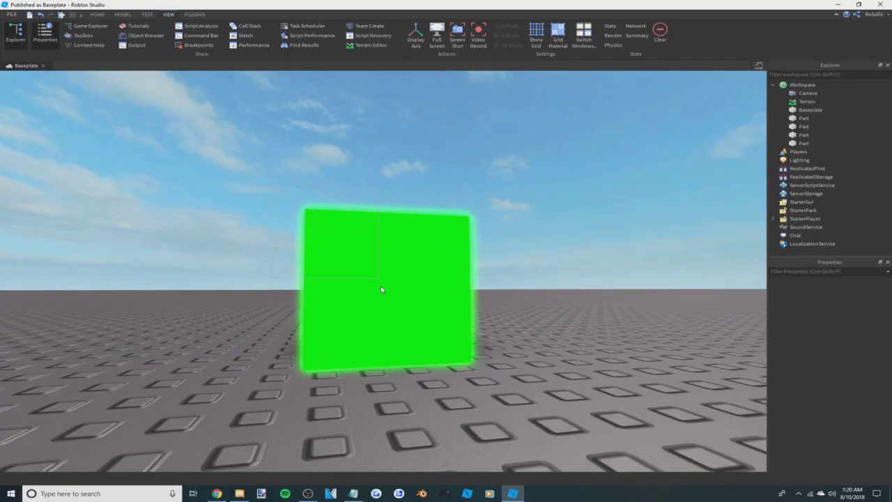
{"action": "left_click_drag", "start_coordinate": [379, 284], "coordinate": [427, 352]}
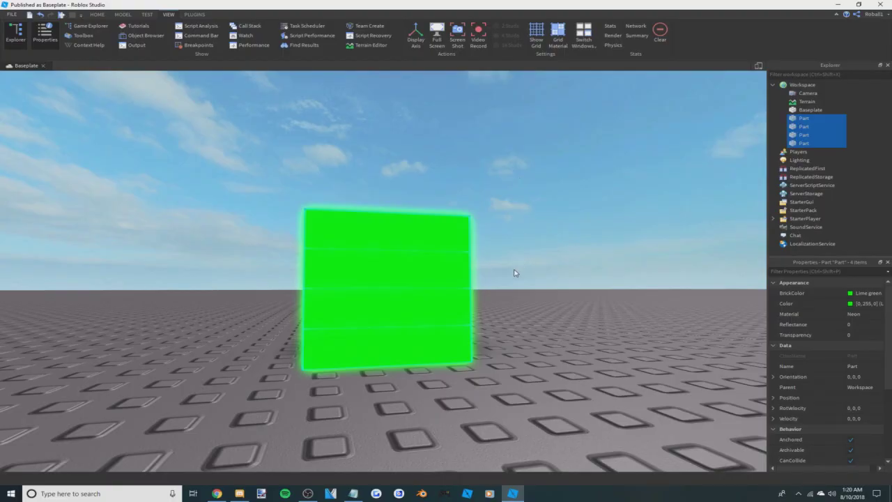
{"action": "left_click_drag", "start_coordinate": [446, 215], "coordinate": [213, 398]}
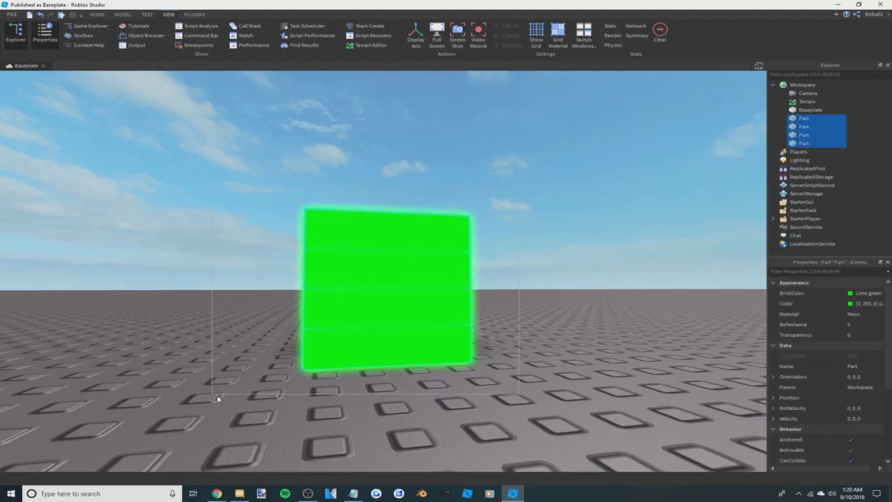
{"action": "left_click", "coordinate": [864, 316]}
{"action": "scroll", "coordinate": [864, 317], "scroll_direction": "down", "scroll_amount": 4}
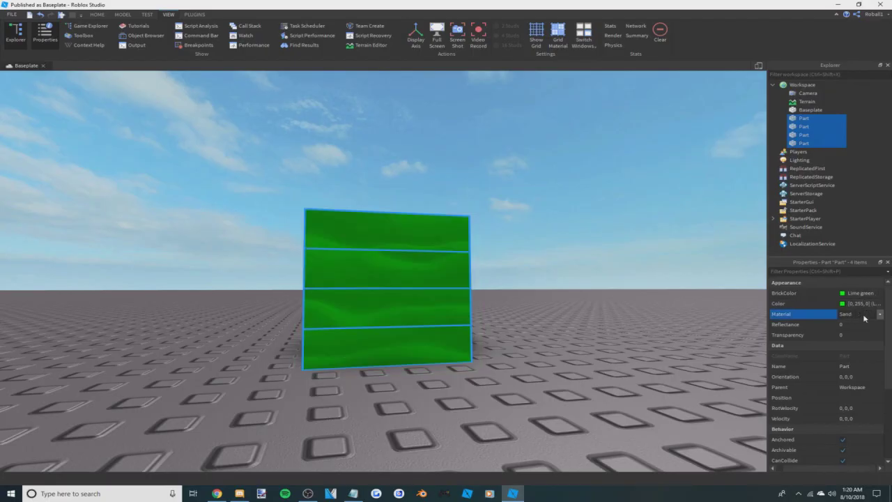
{"action": "scroll", "coordinate": [864, 317], "scroll_direction": "down", "scroll_amount": 1}
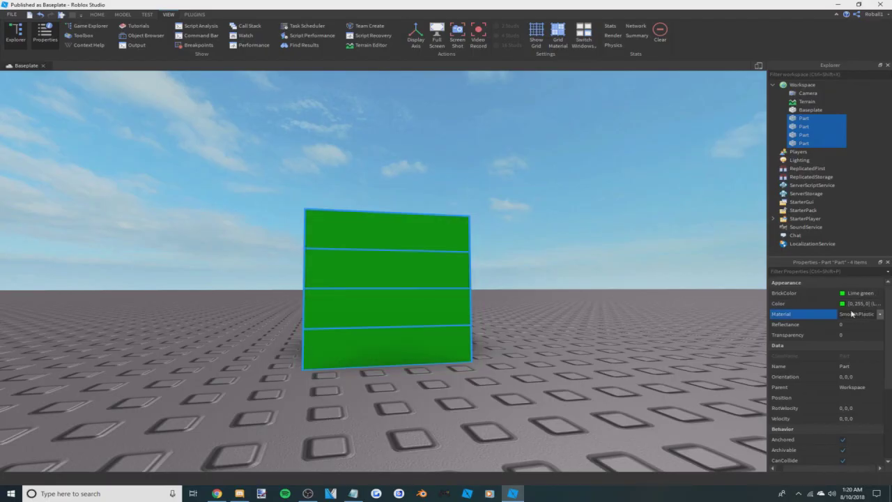
Select the second part from the top of the stack and set its BrickColor to Really red
{"action": "left_click", "coordinate": [581, 265]}
{"action": "left_click", "coordinate": [418, 261]}
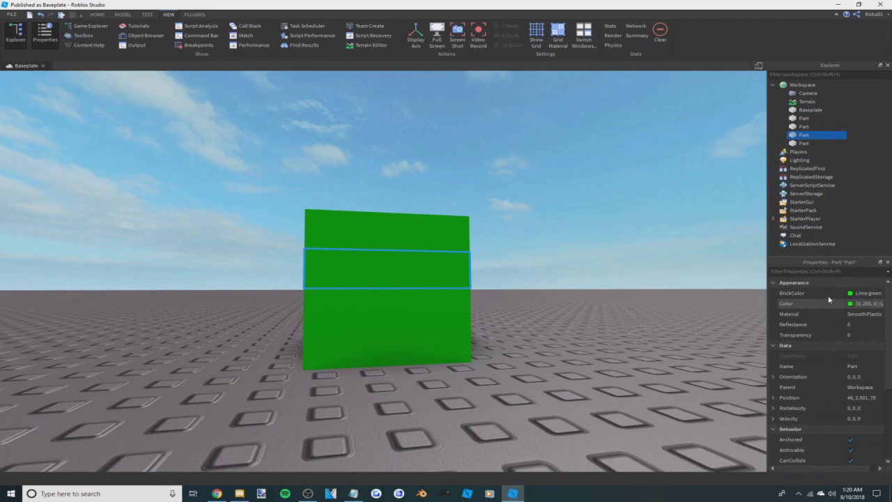
{"action": "left_click", "coordinate": [857, 292]}
{"action": "left_click", "coordinate": [845, 380]}
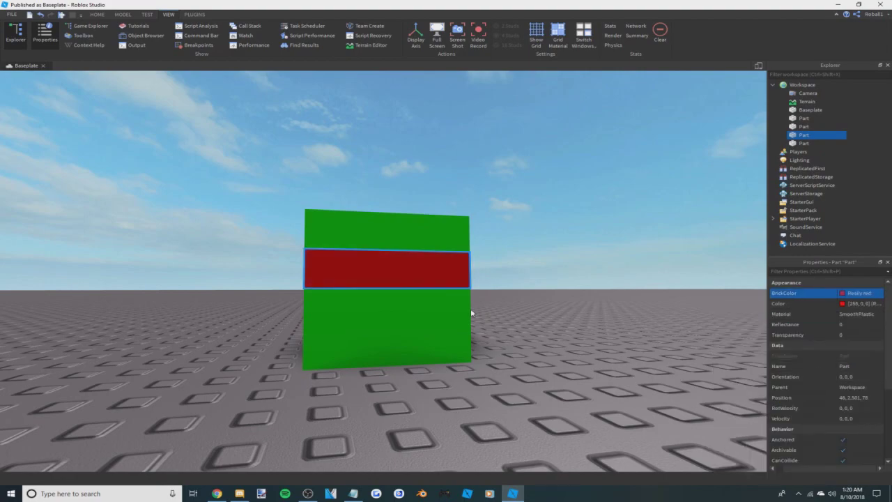
Select the bottom part of the stack and give it a dark blue BrickColor
{"action": "left_click", "coordinate": [408, 343]}
{"action": "left_click", "coordinate": [846, 294]}
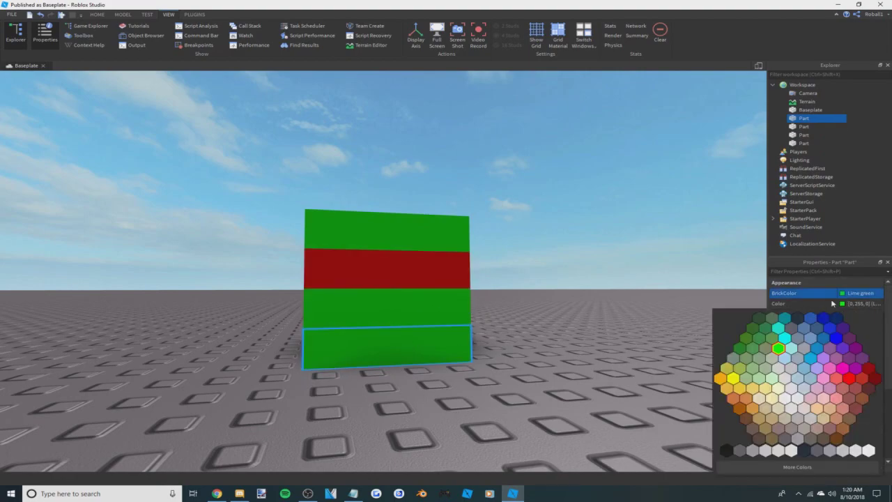
{"action": "left_click", "coordinate": [825, 320]}
Box-select the whole stack and remove the two middle parts from the selection, keeping the top green and bottom blue parts selected
{"action": "left_click_drag", "start_coordinate": [527, 167], "coordinate": [250, 413]}
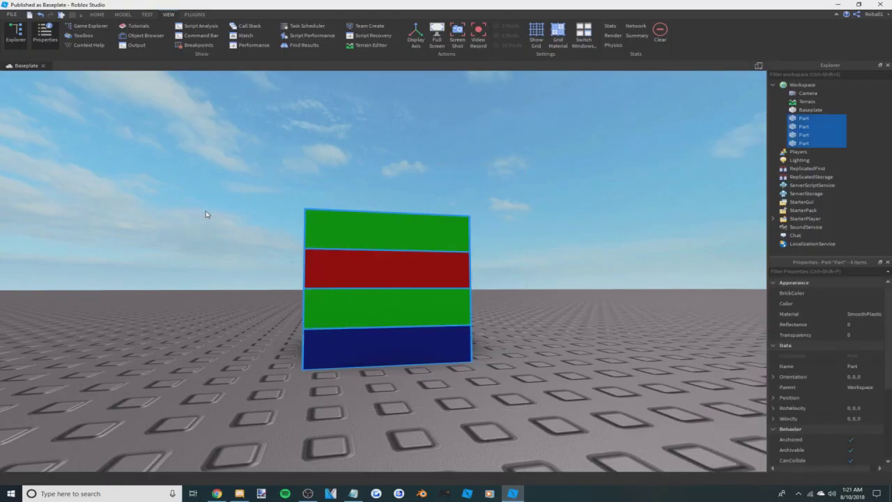
{"action": "left_click_drag", "start_coordinate": [286, 163], "coordinate": [463, 255], "text": "ctrl"}
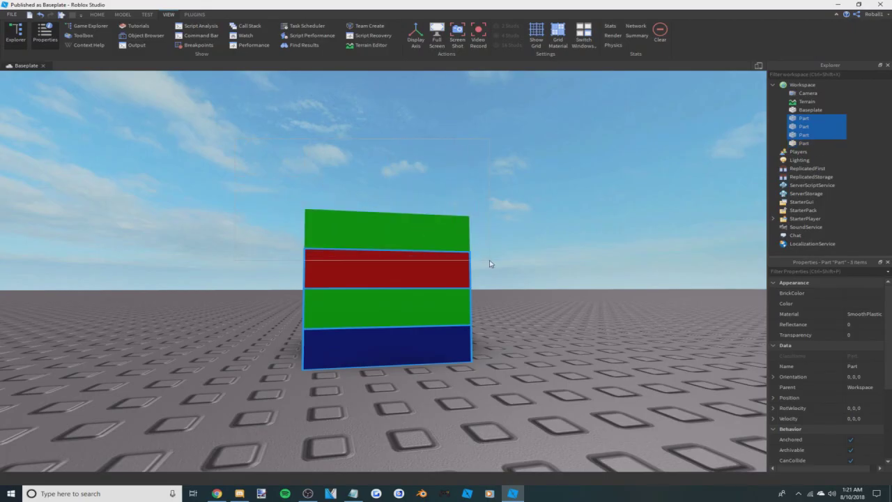
{"action": "left_click_drag", "start_coordinate": [236, 148], "coordinate": [549, 396]}
{"action": "left_click_drag", "start_coordinate": [211, 134], "coordinate": [539, 422]}
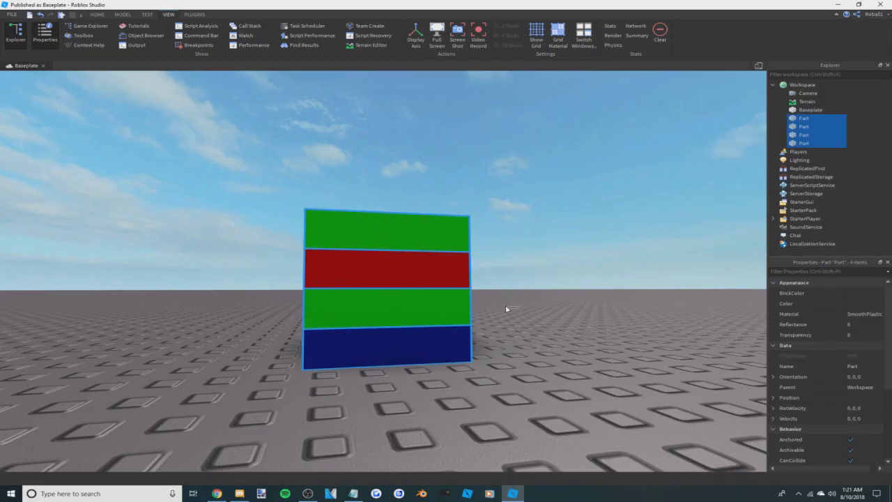
{"action": "left_click_drag", "start_coordinate": [414, 292], "coordinate": [311, 265]}
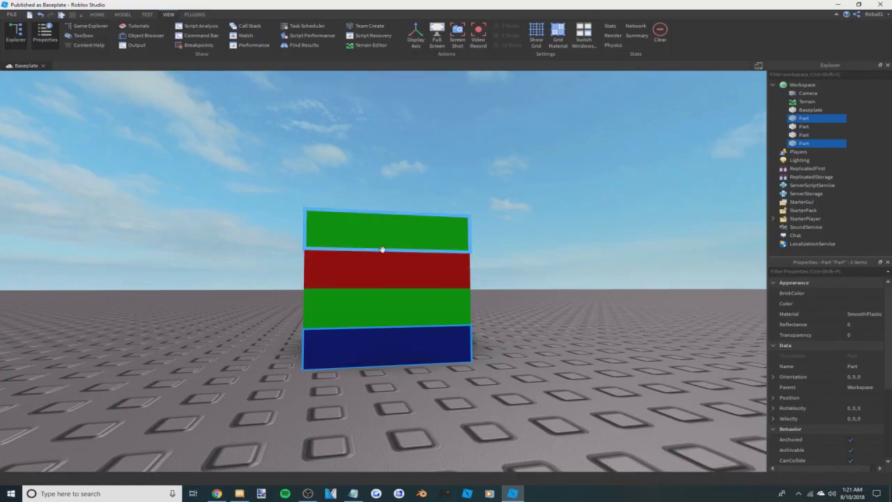
{"action": "left_click_drag", "start_coordinate": [385, 247], "coordinate": [390, 378]}
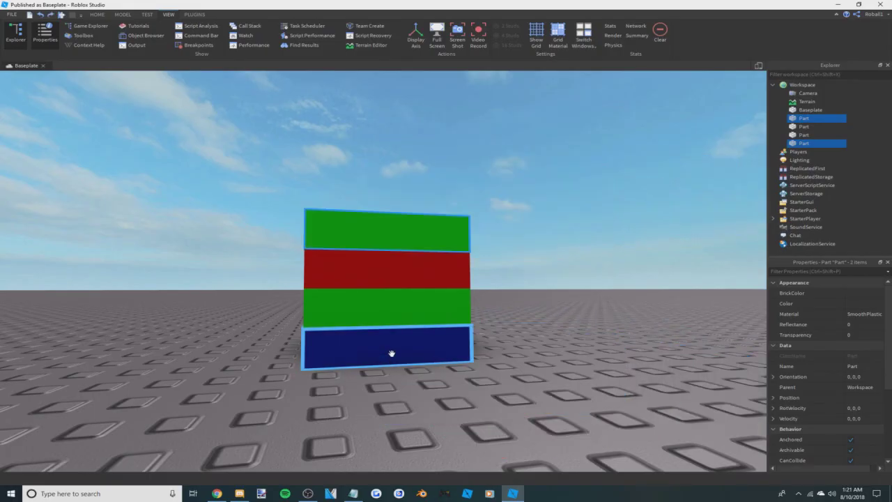
Try the Move tool's horizontal handles on the selected top and bottom parts
{"action": "key", "text": "ctrl+2"}
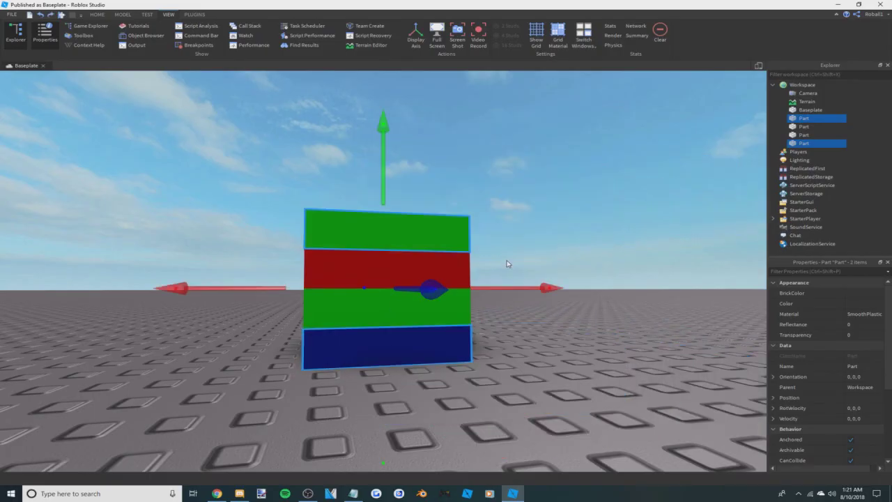
{"action": "left_click_drag", "start_coordinate": [541, 284], "coordinate": [495, 279]}
{"action": "key", "text": "f"}
{"action": "scroll", "coordinate": [534, 286], "scroll_direction": "down", "scroll_amount": 5}
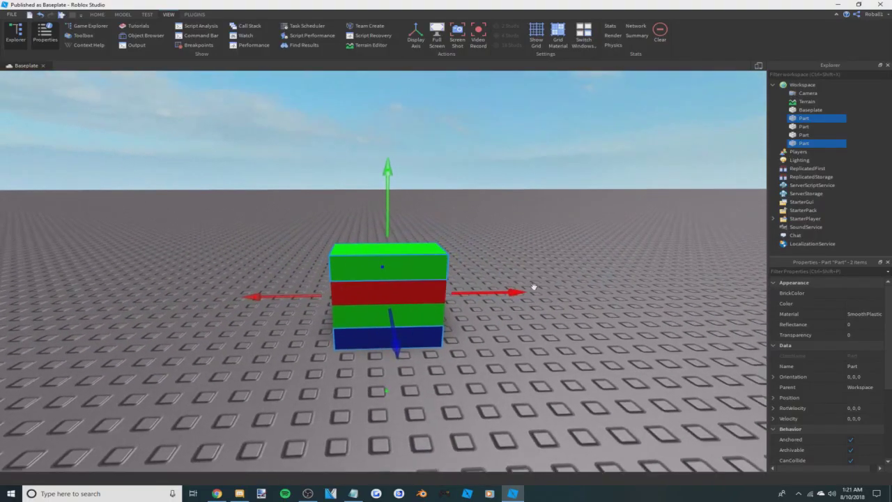
Switch to the Scale tool, try its handles on the two selected parts, and select only the top green part
{"action": "key", "text": "ctrl+3"}
{"action": "mouse_move", "coordinate": [391, 327]}
{"action": "left_mouse_down"}
{"action": "mouse_move", "coordinate": [410, 370]}
{"action": "mouse_move", "coordinate": [377, 330]}
{"action": "left_mouse_up"}
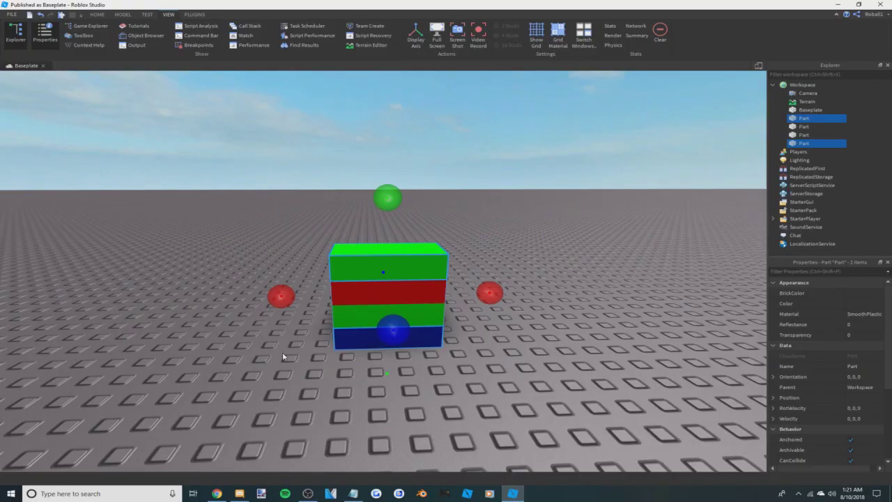
{"action": "mouse_move", "coordinate": [276, 300]}
{"action": "left_mouse_down"}
{"action": "mouse_move", "coordinate": [220, 302]}
{"action": "mouse_move", "coordinate": [276, 300]}
{"action": "left_mouse_up"}
{"action": "left_click", "coordinate": [388, 263]}
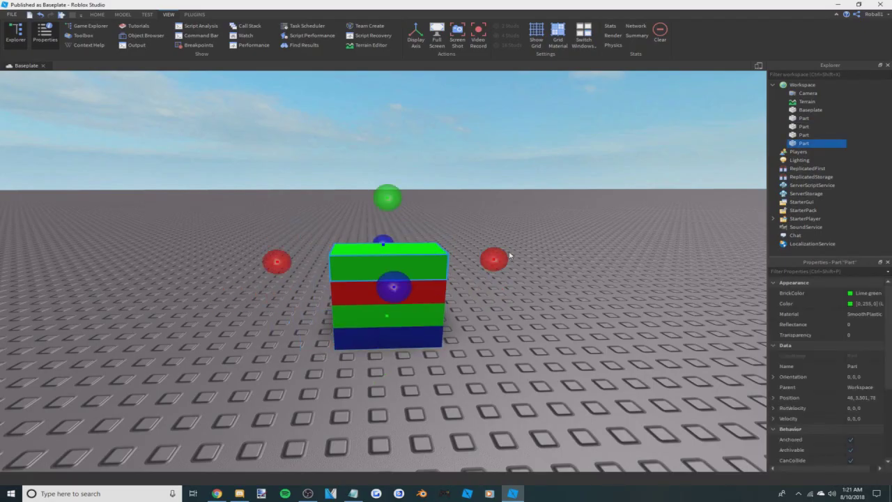
Stretch the top green part sideways along the X axis with the Scale tool and undo the resize
{"action": "left_click_drag", "start_coordinate": [500, 255], "coordinate": [635, 256]}
{"action": "key", "text": "ctrl+z"}
{"action": "right_click_drag", "start_coordinate": [445, 301], "coordinate": [445, 301]}
{"action": "key", "text": "f"}
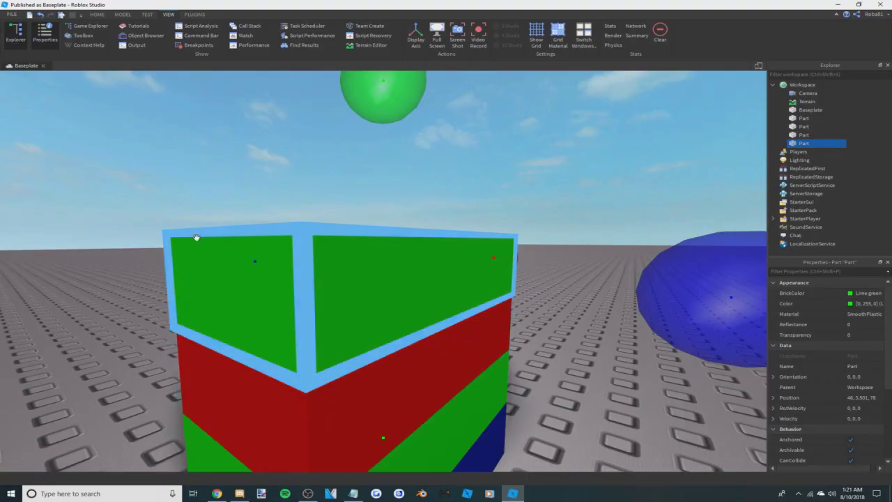
Try enlarging the top green part in all dimensions with the Scale tool and return it to its original size
{"action": "left_click_drag", "start_coordinate": [503, 252], "coordinate": [559, 247]}
{"action": "right_click_drag", "start_coordinate": [455, 253], "coordinate": [446, 257]}
{"action": "right_click_drag", "start_coordinate": [520, 343], "coordinate": [378, 307]}
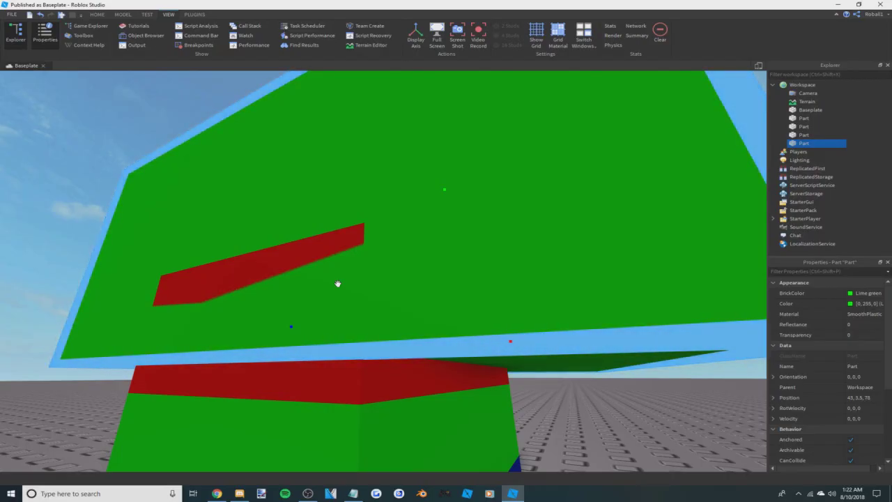
{"action": "left_click_drag", "start_coordinate": [499, 81], "coordinate": [443, 182]}
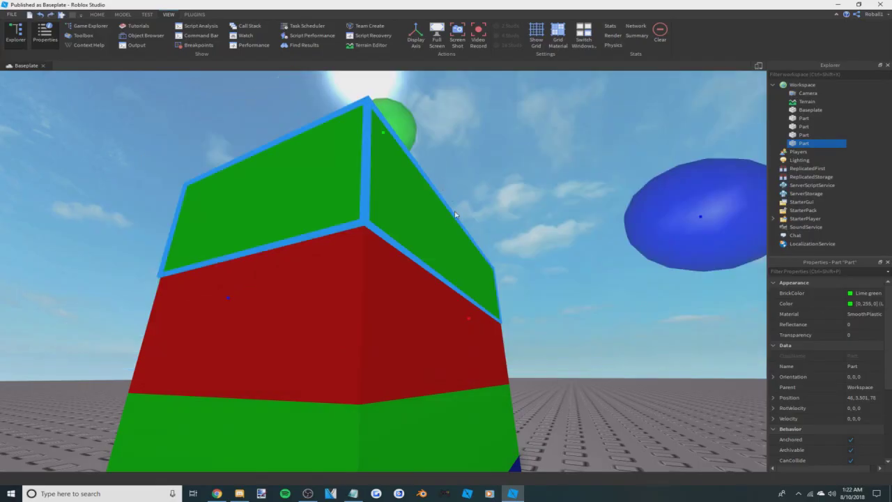
Try scaling the top green part vertically with its upper and lower handles and undo both resizes
{"action": "right_click_drag", "start_coordinate": [455, 213], "coordinate": [460, 213]}
{"action": "scroll", "coordinate": [460, 213], "scroll_direction": "up", "scroll_amount": 2}
{"action": "scroll", "coordinate": [460, 214], "scroll_direction": "down", "scroll_amount": 5}
{"action": "scroll", "coordinate": [460, 213], "scroll_direction": "up", "scroll_amount": 4}
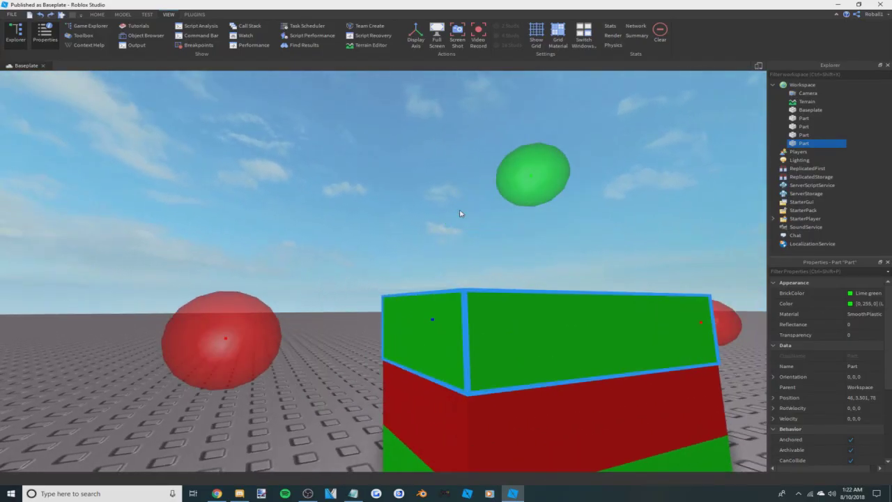
{"action": "scroll", "coordinate": [478, 209], "scroll_direction": "down", "scroll_amount": 4}
{"action": "mouse_move", "coordinate": [453, 215]}
{"action": "left_mouse_down", "text": "ctrl"}
{"action": "mouse_move", "coordinate": [418, 183]}
{"action": "mouse_move", "coordinate": [436, 120]}
{"action": "mouse_move", "coordinate": [451, 225]}
{"action": "mouse_move", "coordinate": [450, 148]}
{"action": "mouse_move", "coordinate": [454, 202]}
{"action": "left_mouse_up", "text": "ctrl"}
{"action": "left_click_drag", "start_coordinate": [459, 372], "coordinate": [472, 424]}
{"action": "key", "text": "ctrl+z"}
{"action": "key", "text": "ctrl+z"}
Stretch the top green part outward with its near red X-axis handle and undo the stretch
{"action": "mouse_move", "coordinate": [459, 226]}
{"action": "left_mouse_down"}
{"action": "mouse_move", "coordinate": [466, 113]}
{"action": "mouse_move", "coordinate": [453, 225]}
{"action": "left_mouse_up"}
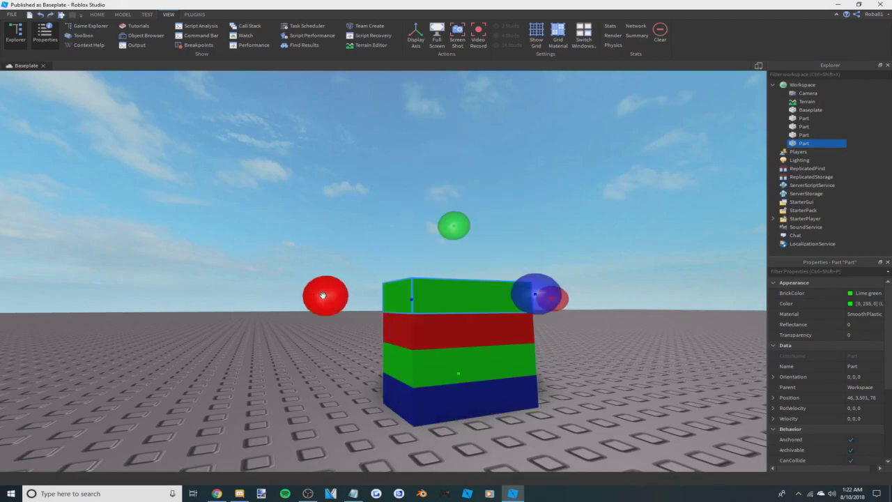
{"action": "left_click_drag", "start_coordinate": [322, 295], "coordinate": [138, 309]}
{"action": "key", "text": "ctrl+z"}
Widen the top green part equally on both sides, scale its length and height, and undo the three resizes
{"action": "right_click_drag", "start_coordinate": [397, 284], "coordinate": [398, 283]}
{"action": "scroll", "coordinate": [397, 283], "scroll_direction": "up", "scroll_amount": 3}
{"action": "scroll", "coordinate": [398, 282], "scroll_direction": "down", "scroll_amount": 5}
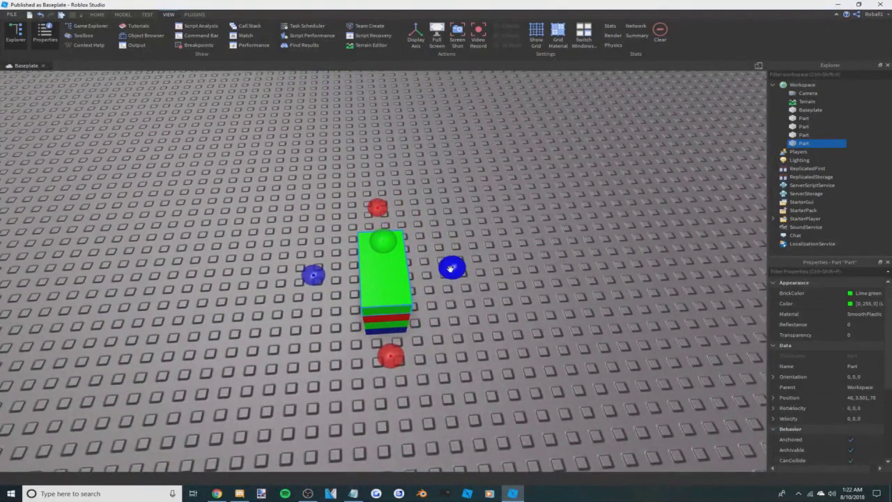
{"action": "left_click_drag", "start_coordinate": [449, 266], "coordinate": [544, 277]}
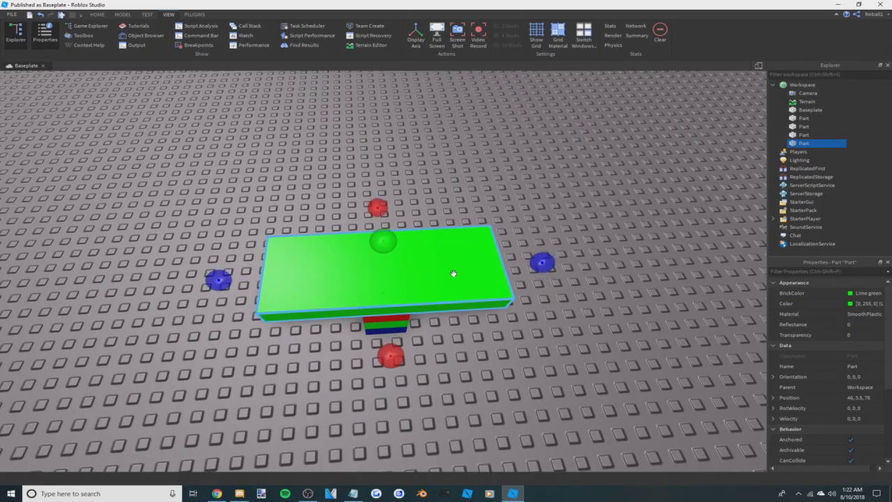
{"action": "left_click_drag", "start_coordinate": [390, 355], "coordinate": [396, 429]}
{"action": "left_click_drag", "start_coordinate": [379, 239], "coordinate": [388, 149]}
{"action": "key", "text": "ctrl+z"}
{"action": "key", "text": "ctrl+z"}
{"action": "key", "text": "ctrl+z"}
Turn on Display Axis to show the world-space coordinate axes and orbit the view to see them rotate
{"action": "right_click_drag", "start_coordinate": [399, 170], "coordinate": [400, 170]}
{"action": "key", "text": "f"}
{"action": "right_click_drag", "start_coordinate": [347, 152], "coordinate": [346, 151]}
{"action": "scroll", "coordinate": [347, 151], "scroll_direction": "down", "scroll_amount": 5}
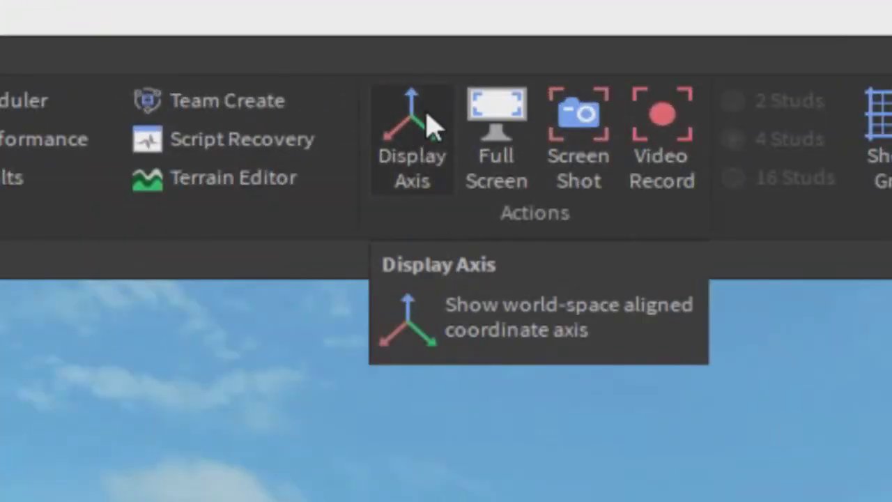
{"action": "left_click", "coordinate": [426, 125]}
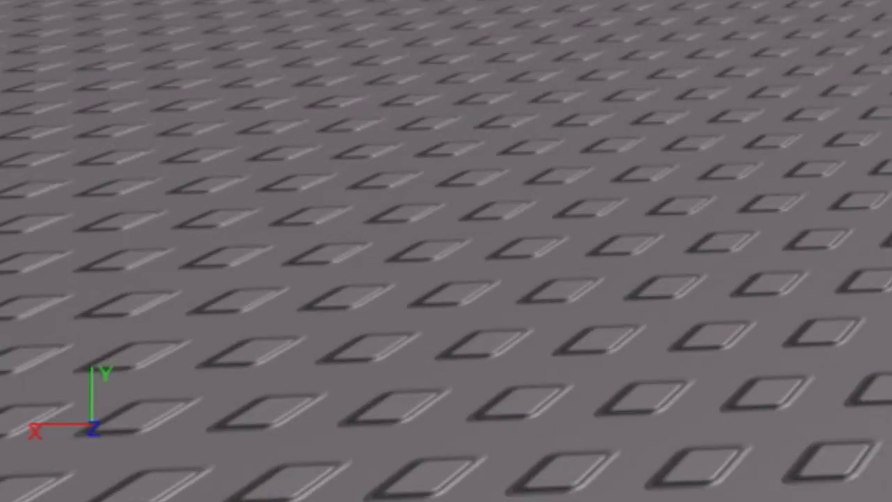
{"action": "right_click_drag", "start_coordinate": [446, 250], "coordinate": [446, 181]}
{"action": "right_click_drag", "start_coordinate": [406, 211], "coordinate": [333, 257]}
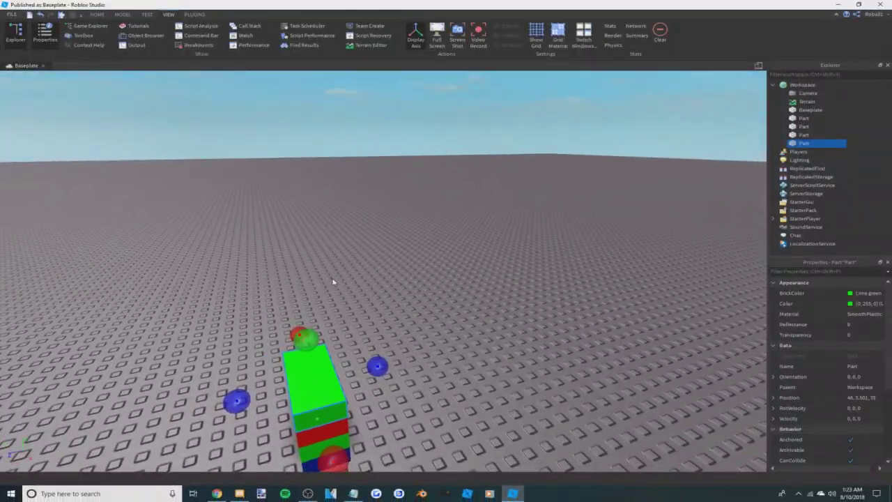
Try widening the top green part along its blue Z-axis handle twice and undo both resizes
{"action": "key", "text": "f"}
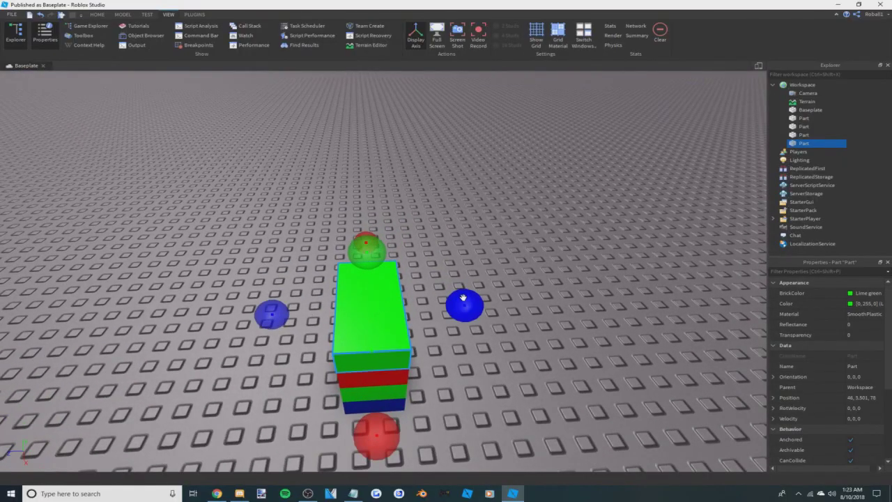
{"action": "left_click_drag", "start_coordinate": [462, 298], "coordinate": [684, 270]}
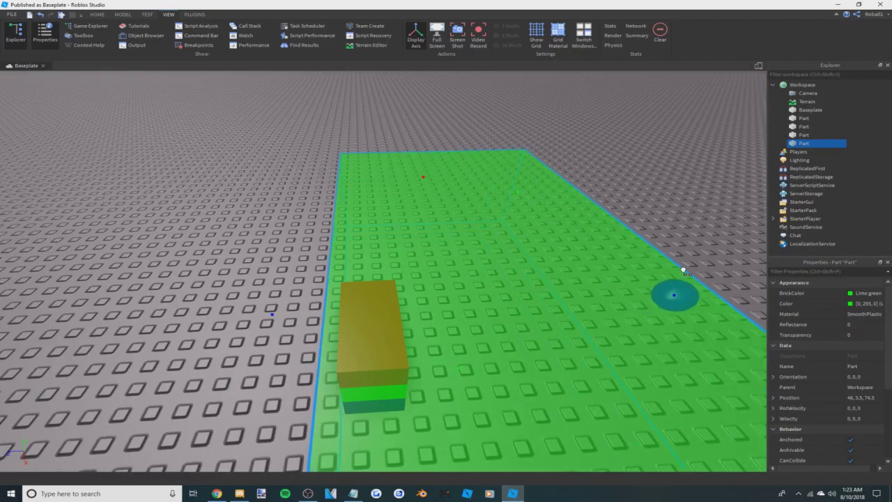
{"action": "key", "text": "ctrl+z"}
{"action": "left_click_drag", "start_coordinate": [467, 303], "coordinate": [642, 294]}
{"action": "key", "text": "ctrl+z"}
Frame the stack of parts and try box-selecting around the top green part
{"action": "key", "text": "f"}
{"action": "right_click_drag", "start_coordinate": [459, 345], "coordinate": [446, 328]}
{"action": "scroll", "coordinate": [446, 328], "scroll_direction": "down", "scroll_amount": 3}
{"action": "left_click_drag", "start_coordinate": [501, 254], "coordinate": [599, 231], "text": "ctrl"}
{"action": "left_click_drag", "start_coordinate": [434, 344], "coordinate": [573, 427], "text": "ctrl"}
{"action": "left_click_drag", "start_coordinate": [389, 189], "coordinate": [355, 171]}
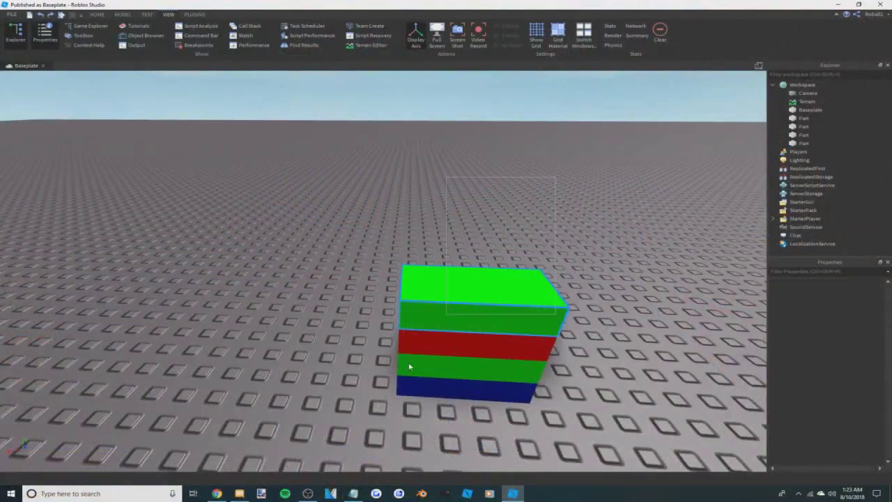
Delete all four stacked parts at once, undo the deletion, and clear the selection
{"action": "key", "text": "ctrl+a"}
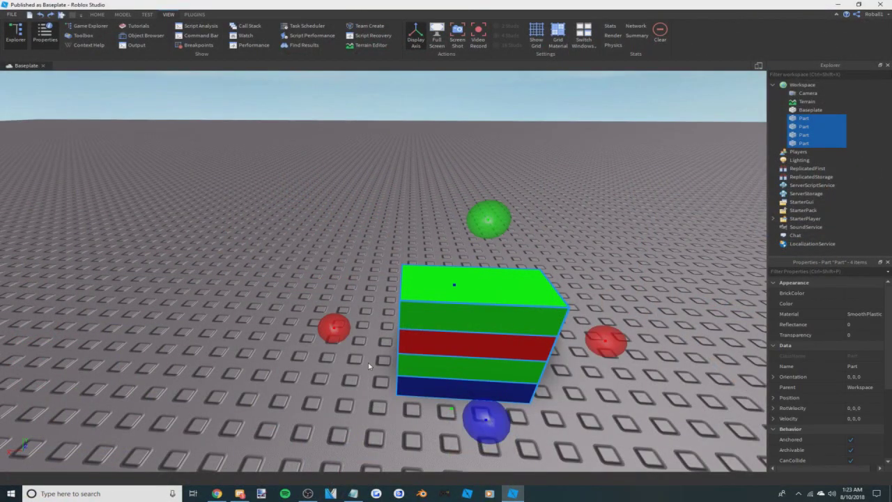
{"action": "key", "text": "Delete"}
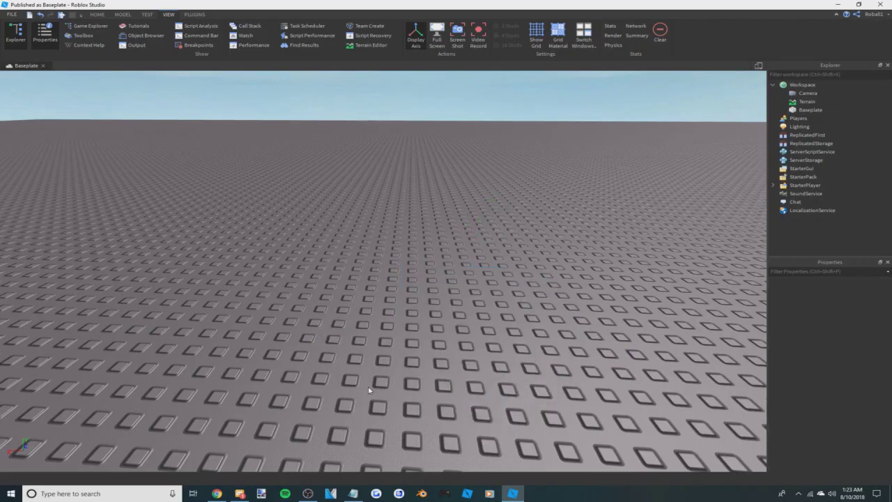
{"action": "key", "text": "ctrl+z"}
{"action": "left_click", "coordinate": [373, 265]}
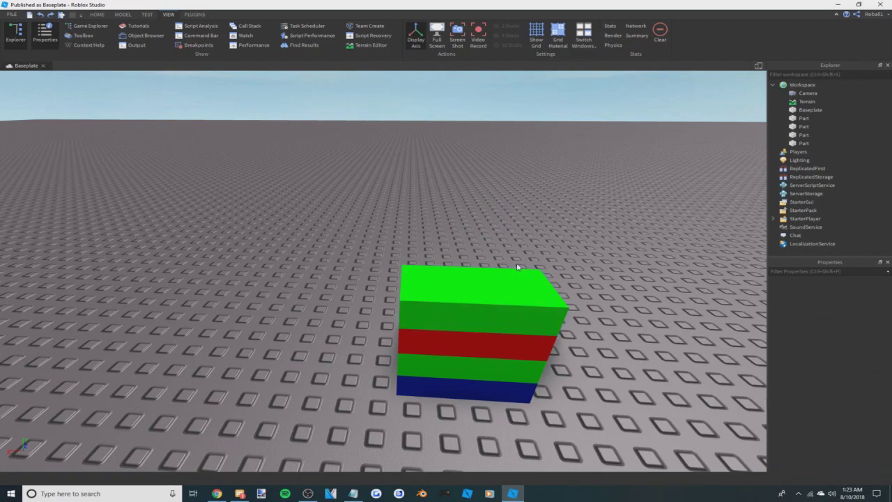
Duplicate the top green part with the Move tool active and slide the copy out along the X axis beside the stack
{"action": "left_click", "coordinate": [523, 283]}
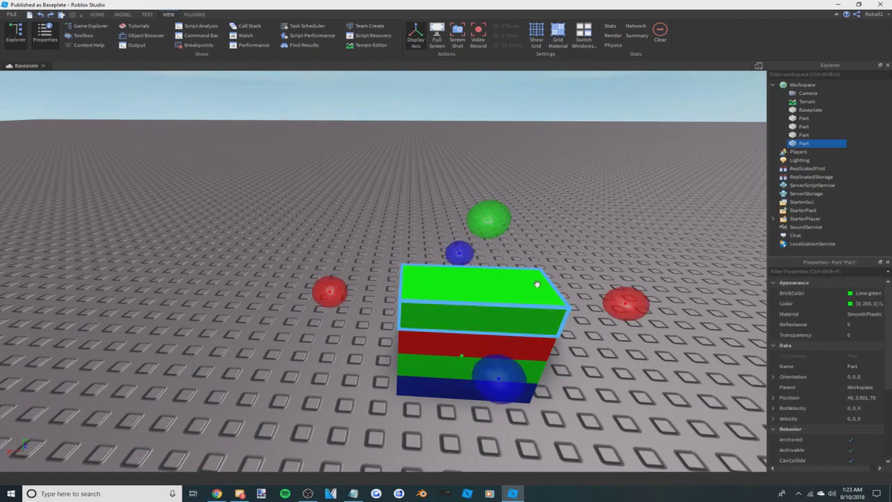
{"action": "key", "text": "ctrl+2"}
{"action": "right_click_drag", "start_coordinate": [556, 263], "coordinate": [556, 263]}
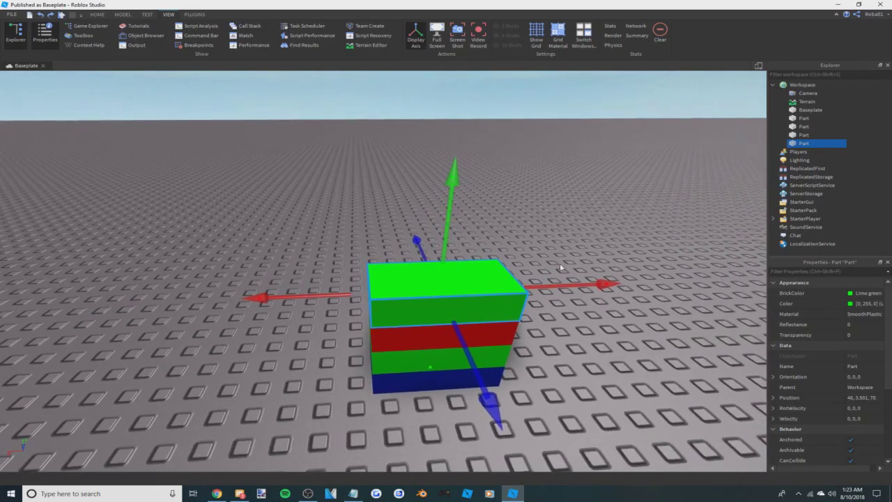
{"action": "key", "text": "ctrl+d"}
{"action": "left_click_drag", "start_coordinate": [563, 284], "coordinate": [445, 290]}
Duplicate the red part out to the opposite side along the X axis, and delete both the red and green copies
{"action": "left_click", "coordinate": [380, 341]}
{"action": "key", "text": "f"}
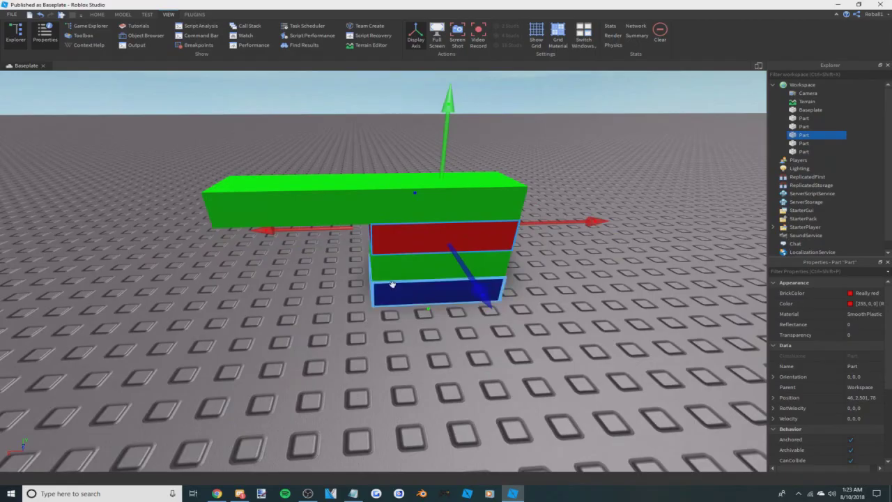
{"action": "right_click", "coordinate": [383, 249]}
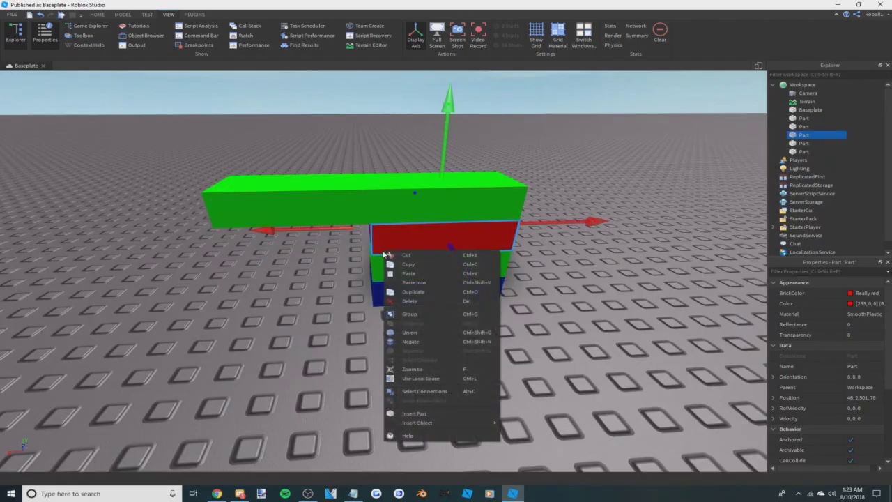
{"action": "left_click", "coordinate": [421, 295]}
{"action": "left_click_drag", "start_coordinate": [567, 225], "coordinate": [683, 242]}
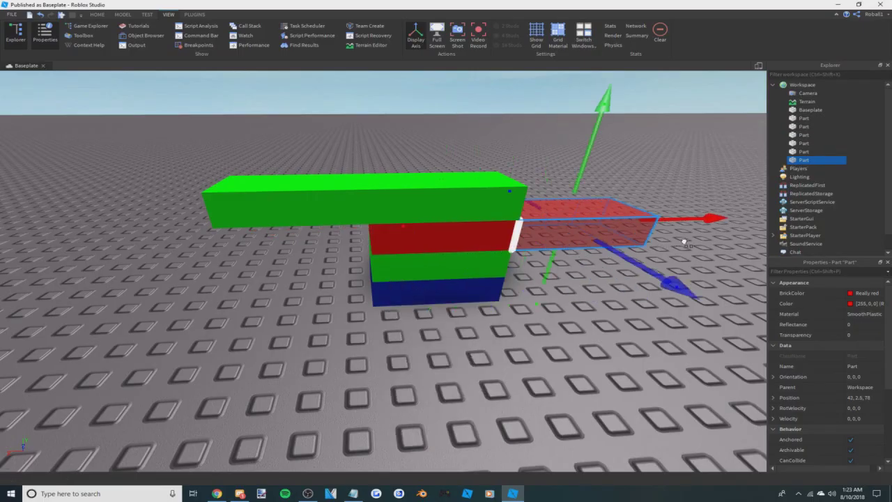
{"action": "left_click", "coordinate": [309, 216], "text": "ctrl"}
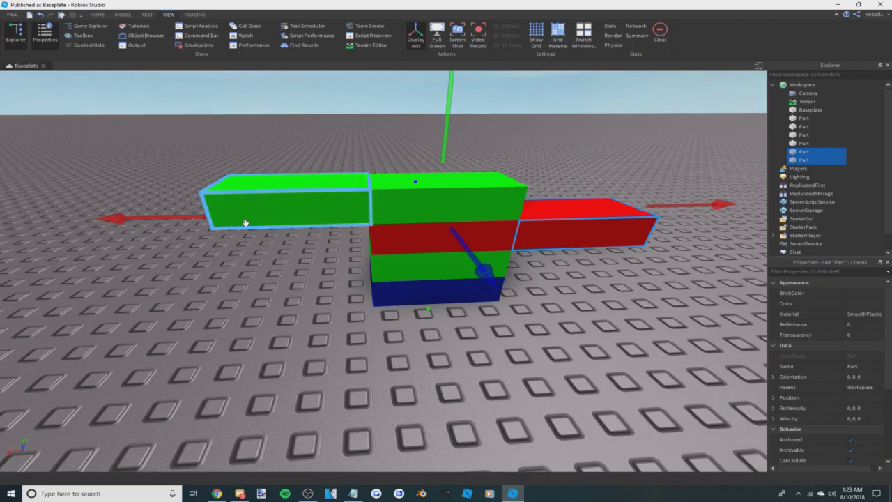
{"action": "key", "text": "Delete"}
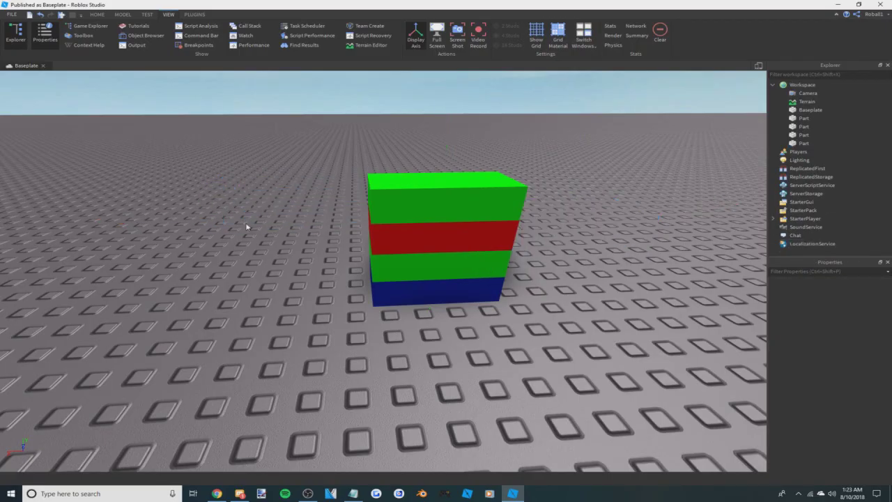
Group the top green part and the red part beneath it into one model
{"action": "left_click", "coordinate": [437, 244]}
{"action": "left_click", "coordinate": [372, 195]}
{"action": "key", "text": "f"}
{"action": "right_click_drag", "start_coordinate": [370, 193], "coordinate": [370, 193]}
{"action": "scroll", "coordinate": [370, 193], "scroll_direction": "down", "scroll_amount": 4}
{"action": "scroll", "coordinate": [370, 193], "scroll_direction": "up", "scroll_amount": 2}
{"action": "scroll", "coordinate": [370, 193], "scroll_direction": "down", "scroll_amount": 1}
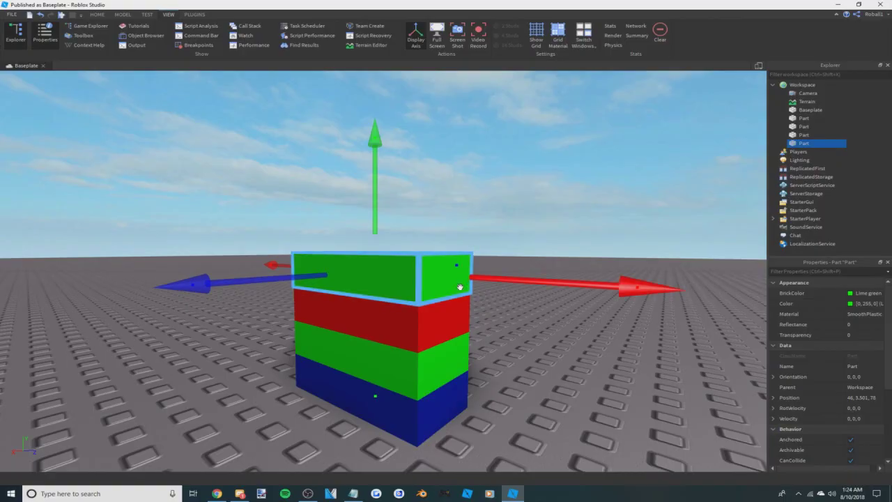
{"action": "left_click", "coordinate": [455, 313], "text": "ctrl"}
{"action": "right_click", "coordinate": [418, 282]}
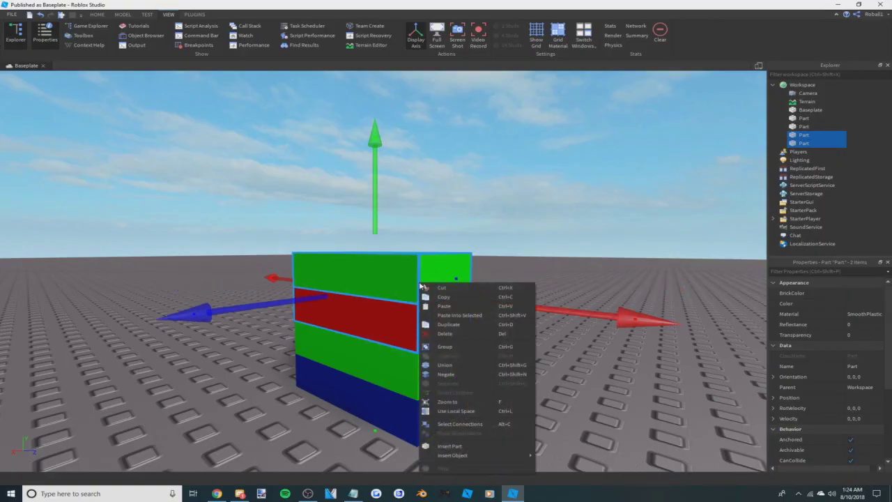
{"action": "left_click", "coordinate": [473, 346]}
Select the grouped green and red model, move it away from the stack as one object, and undo the move
{"action": "left_click", "coordinate": [505, 215]}
{"action": "left_click", "coordinate": [457, 266]}
{"action": "left_click_drag", "start_coordinate": [505, 296], "coordinate": [365, 312]}
{"action": "key", "text": "ctrl+z"}
Insert a Folder object into the Workspace
{"action": "scroll", "coordinate": [411, 301], "scroll_direction": "up", "scroll_amount": 4}
{"action": "right_click_drag", "start_coordinate": [410, 300], "coordinate": [411, 301]}
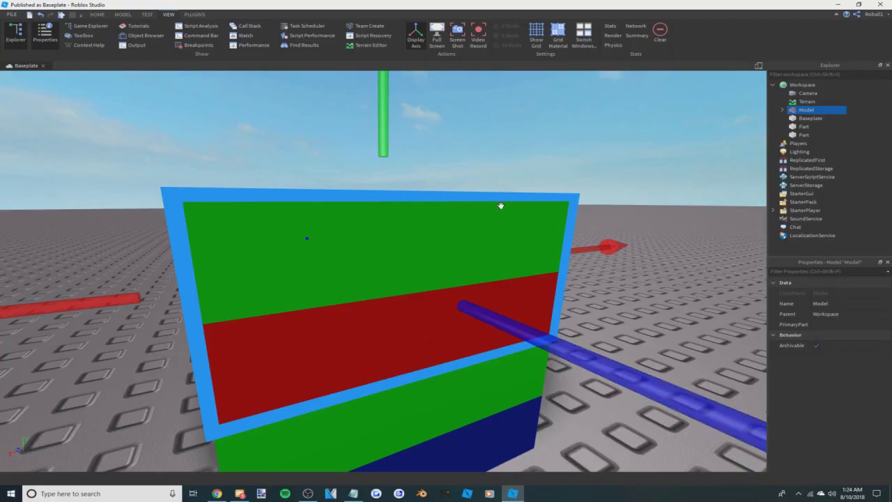
{"action": "left_click", "coordinate": [803, 85]}
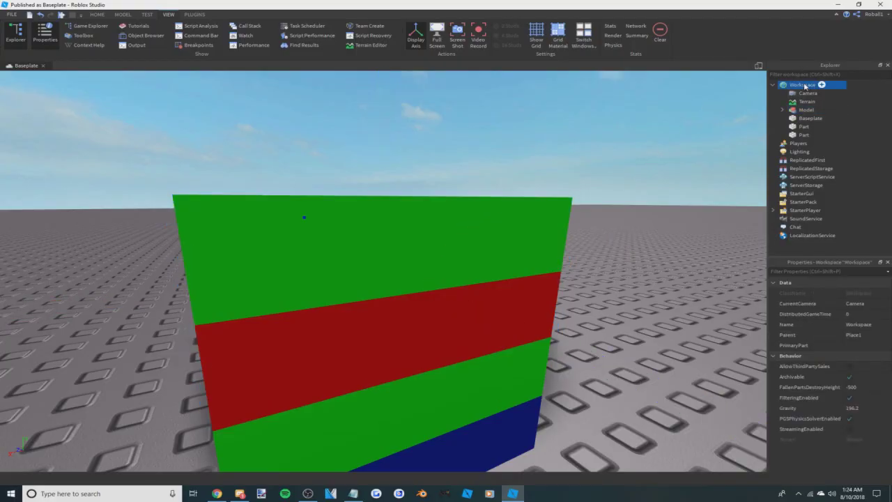
{"action": "right_click", "coordinate": [805, 85]}
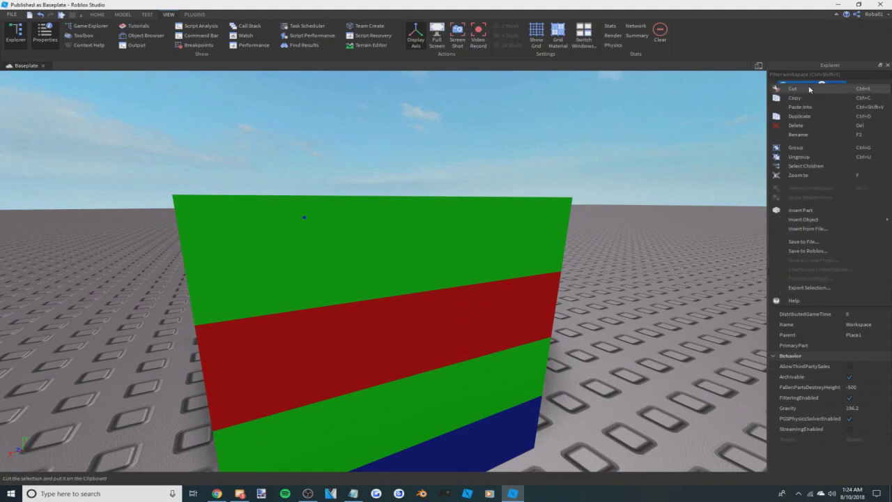
{"action": "mouse_move", "coordinate": [819, 219]}
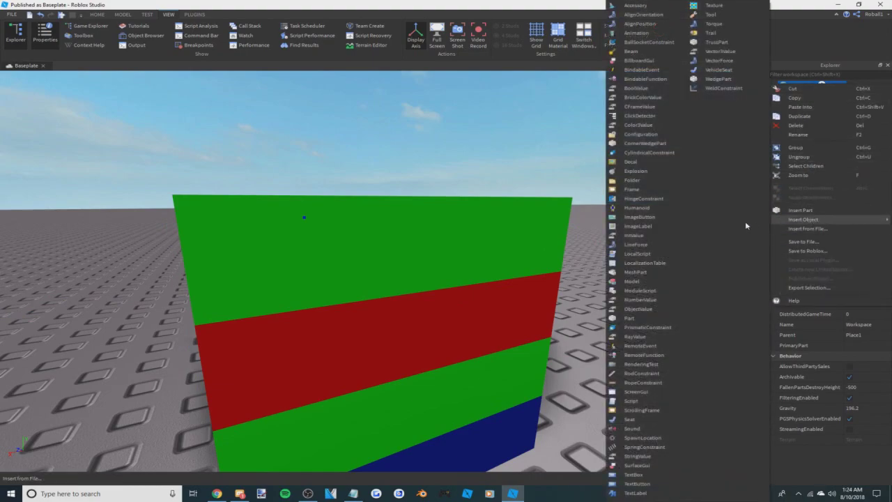
{"action": "left_click", "coordinate": [636, 182]}
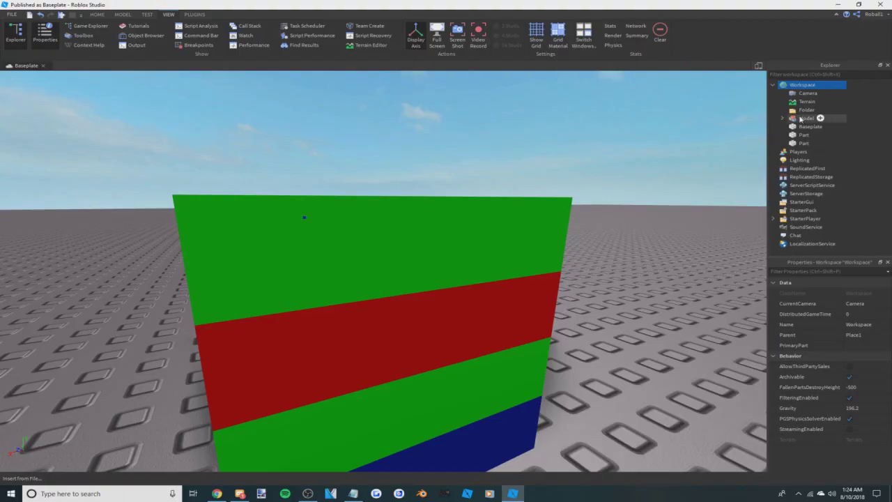
Move both parts out of the Model into the Folder, and select and frame the folder's contents
{"action": "left_click", "coordinate": [781, 119]}
{"action": "left_click", "coordinate": [813, 126]}
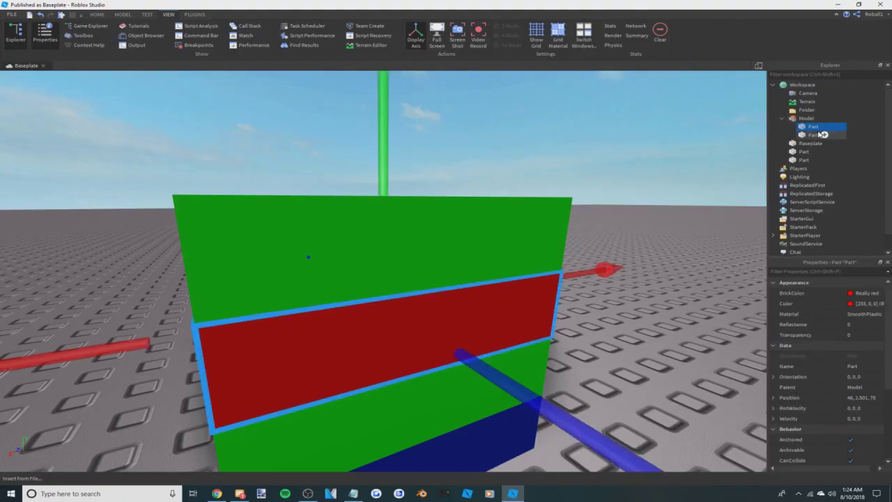
{"action": "left_click", "coordinate": [813, 134], "text": "ctrl"}
{"action": "left_click", "coordinate": [821, 118]}
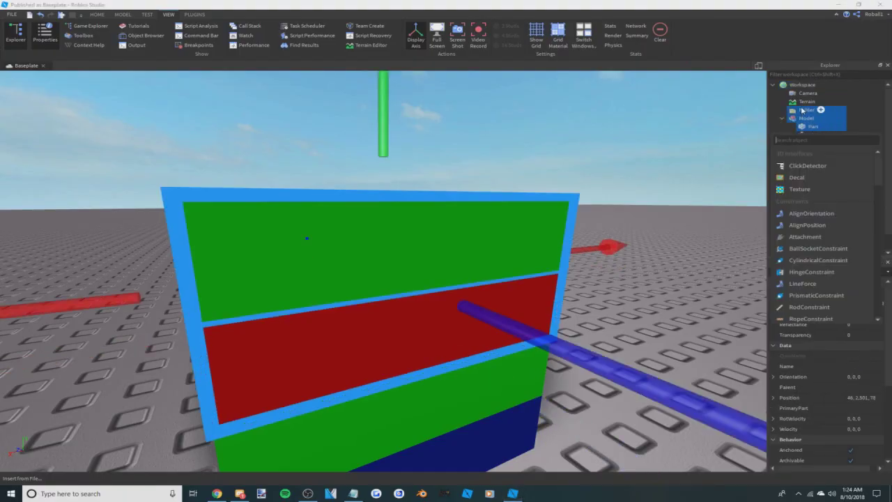
{"action": "left_click", "coordinate": [802, 110]}
{"action": "left_click_drag", "start_coordinate": [806, 120], "coordinate": [806, 119]}
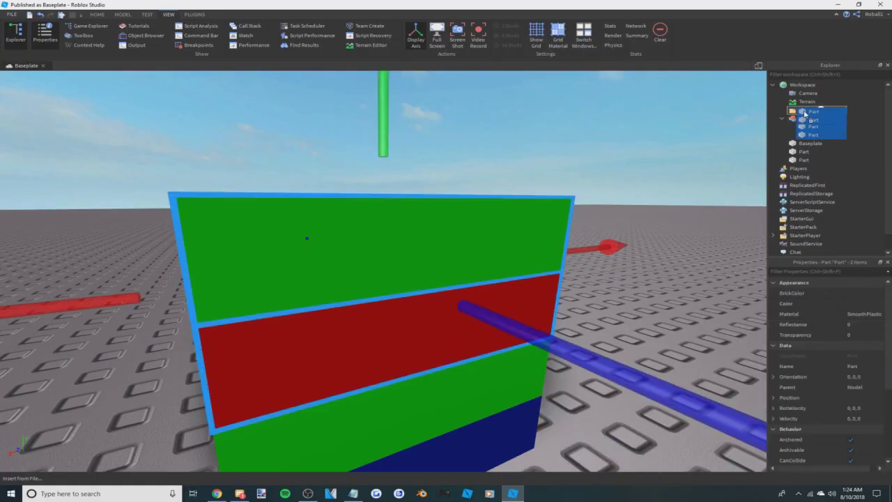
{"action": "left_click", "coordinate": [809, 110]}
{"action": "key", "text": "f"}
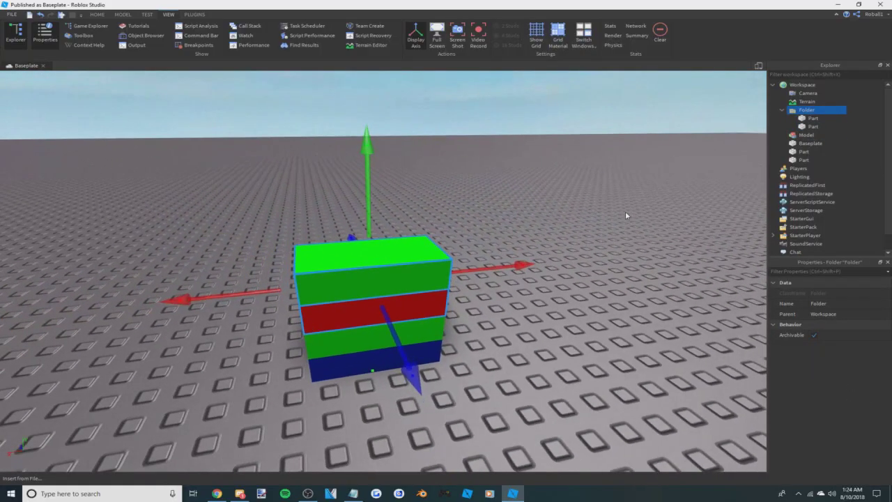
Undo moving the parts into the Folder and delete the empty folder
{"action": "key", "text": "ctrl+z"}
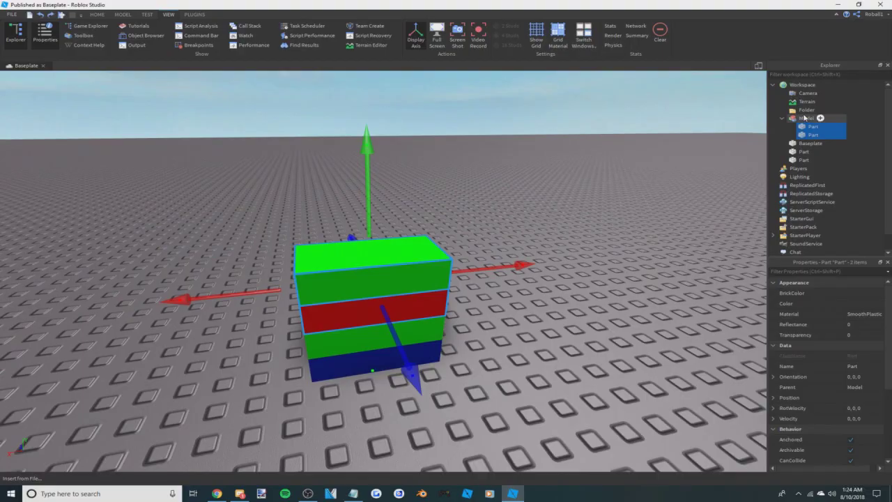
{"action": "left_click", "coordinate": [804, 112]}
{"action": "key", "text": "Delete"}
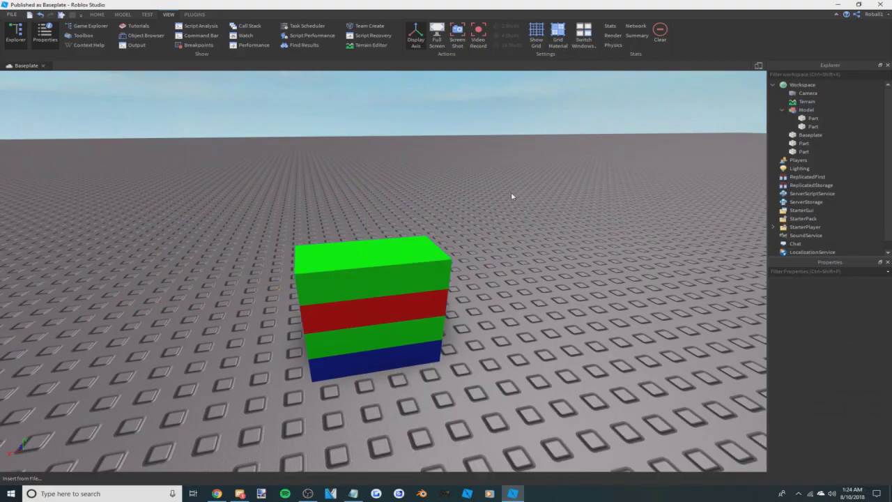
{"action": "right_click_drag", "start_coordinate": [511, 196], "coordinate": [511, 195]}
{"action": "key", "text": "d"}
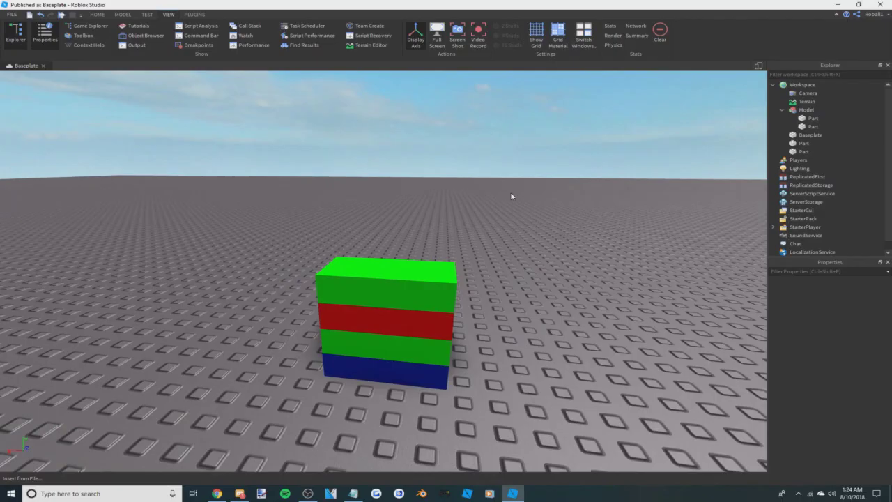
{"action": "right_click_drag", "start_coordinate": [510, 196], "coordinate": [511, 195]}
{"action": "key", "text": "a"}
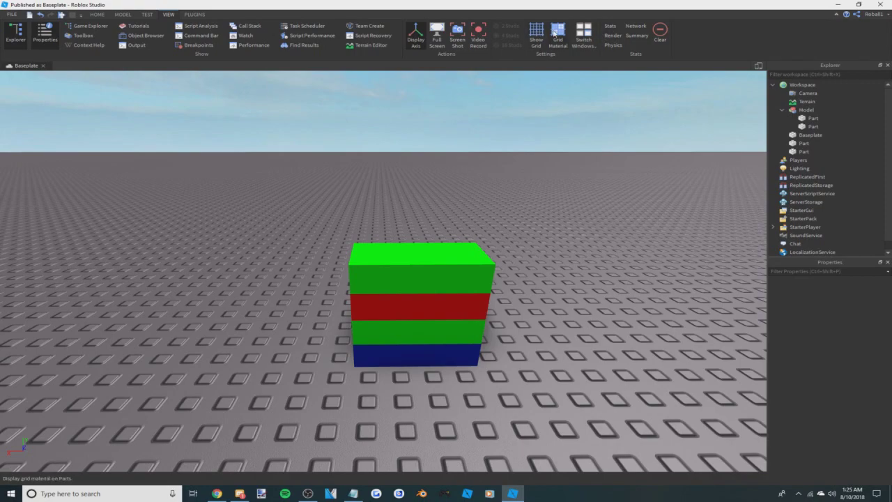
Switch to full-screen view, return to the windowed view, and enter full screen again
{"action": "left_click", "coordinate": [439, 37]}
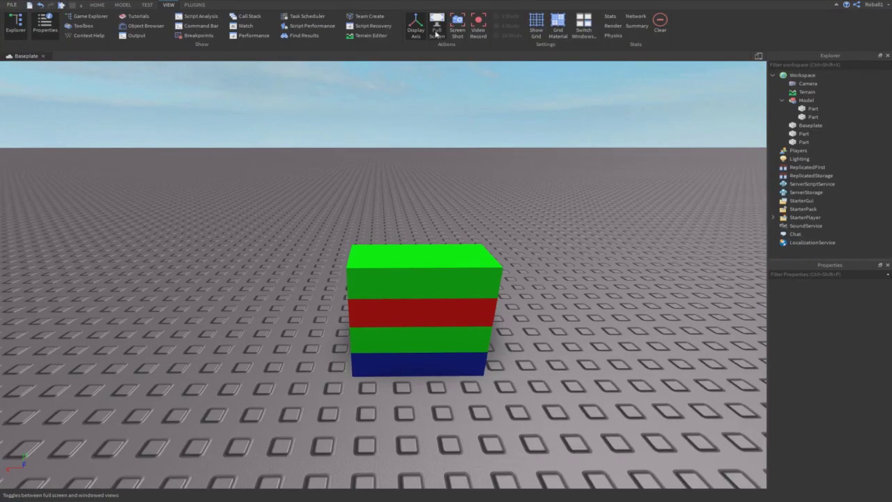
{"action": "left_click", "coordinate": [436, 33]}
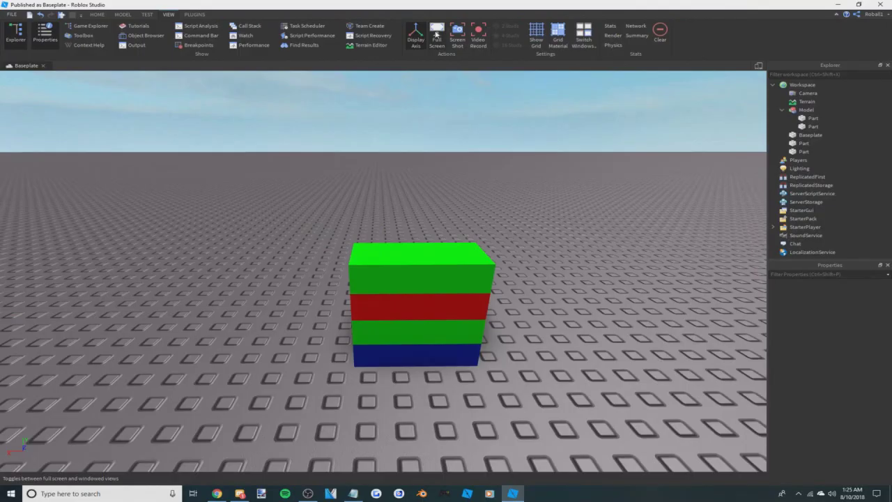
{"action": "left_click", "coordinate": [436, 33]}
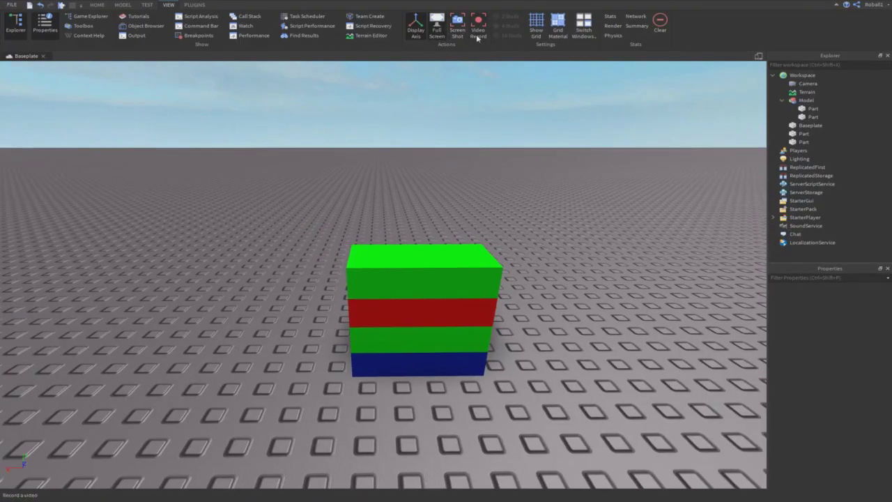
Turn on Show Grid and frame the Baseplate to view the grid beneath it
{"action": "left_click", "coordinate": [540, 33]}
{"action": "right_click_drag", "start_coordinate": [593, 256], "coordinate": [641, 223]}
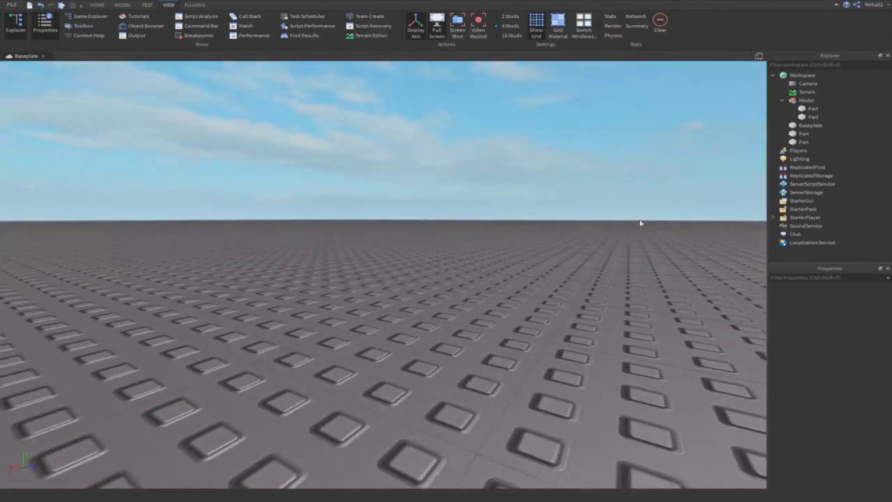
{"action": "left_click", "coordinate": [809, 125]}
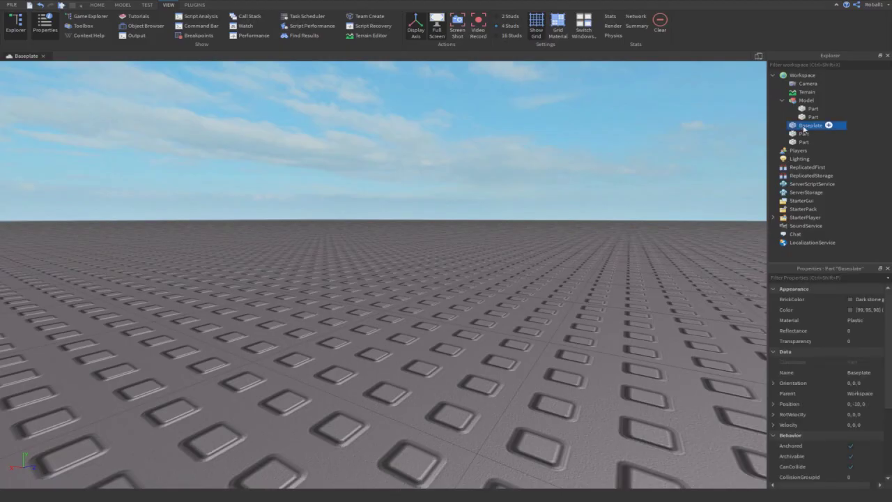
{"action": "scroll", "coordinate": [826, 376], "scroll_direction": "down", "scroll_amount": 5}
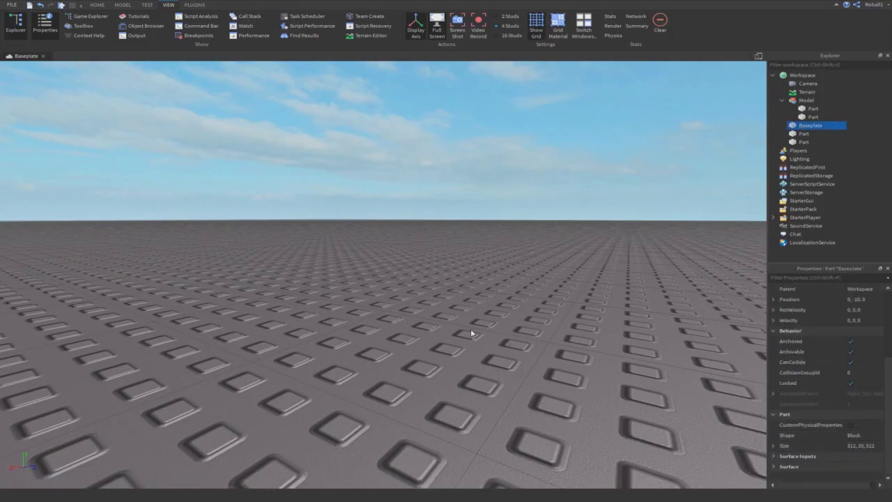
{"action": "key", "text": "f"}
{"action": "right_click_drag", "start_coordinate": [471, 333], "coordinate": [470, 333]}
{"action": "right_click_drag", "start_coordinate": [376, 306], "coordinate": [278, 380]}
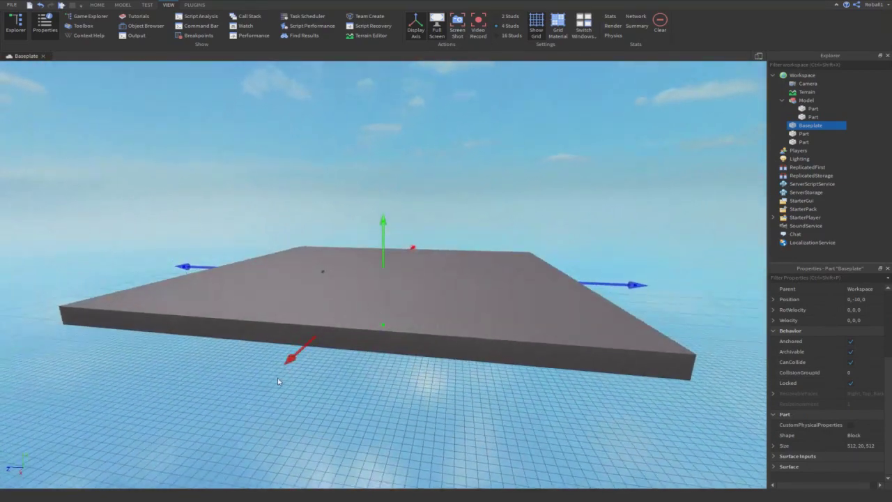
Reselect the Baseplate and examine its properties and the grid around it from several angles
{"action": "right_click_drag", "start_coordinate": [641, 290], "coordinate": [642, 293]}
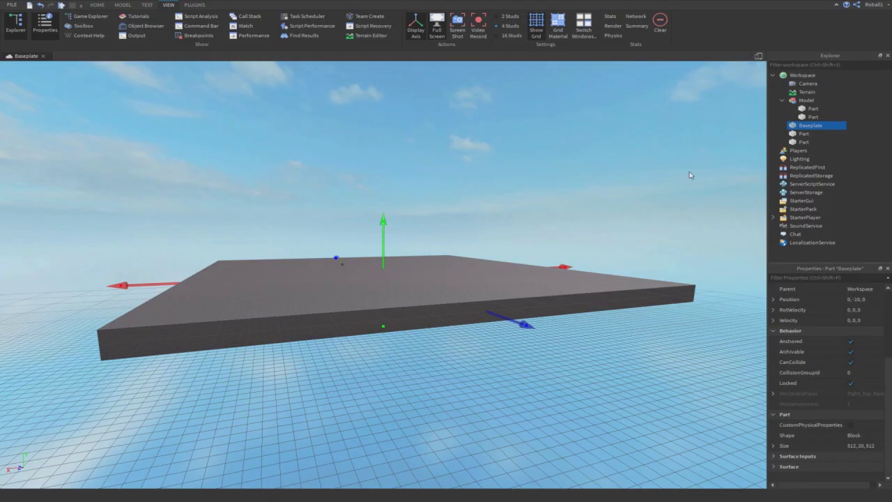
{"action": "left_click", "coordinate": [363, 306]}
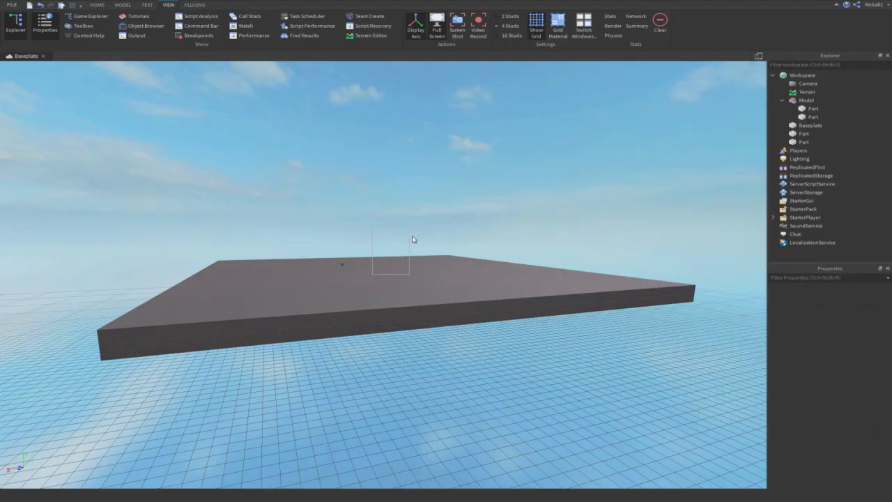
{"action": "left_click", "coordinate": [808, 128]}
{"action": "scroll", "coordinate": [840, 307], "scroll_direction": "down", "scroll_amount": 2}
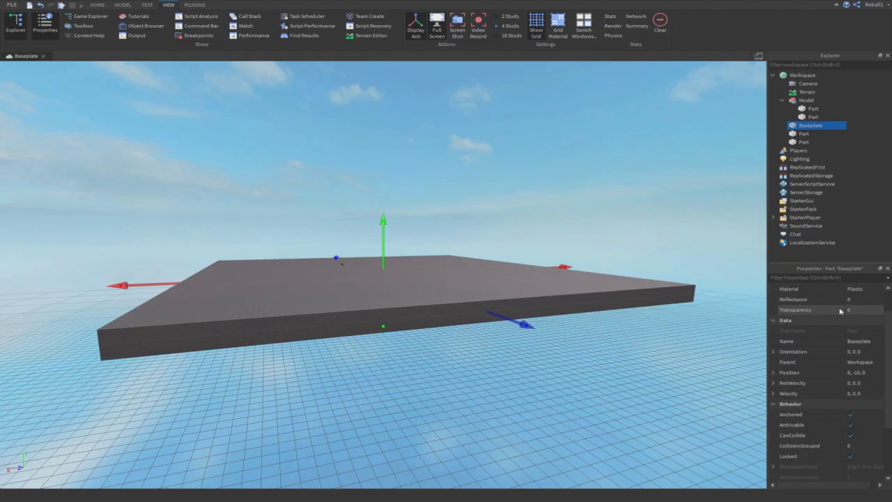
{"action": "right_click_drag", "start_coordinate": [626, 325], "coordinate": [627, 325]}
{"action": "scroll", "coordinate": [626, 329], "scroll_direction": "up", "scroll_amount": 6}
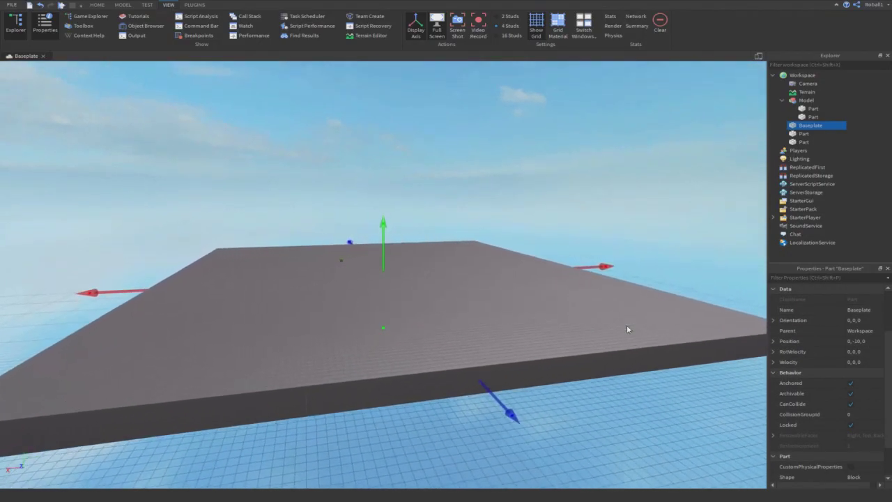
Move the Baseplate along its X axis to about -302 and undo the move
{"action": "right_click_drag", "start_coordinate": [321, 260], "coordinate": [657, 247]}
{"action": "left_click_drag", "start_coordinate": [624, 256], "coordinate": [718, 207]}
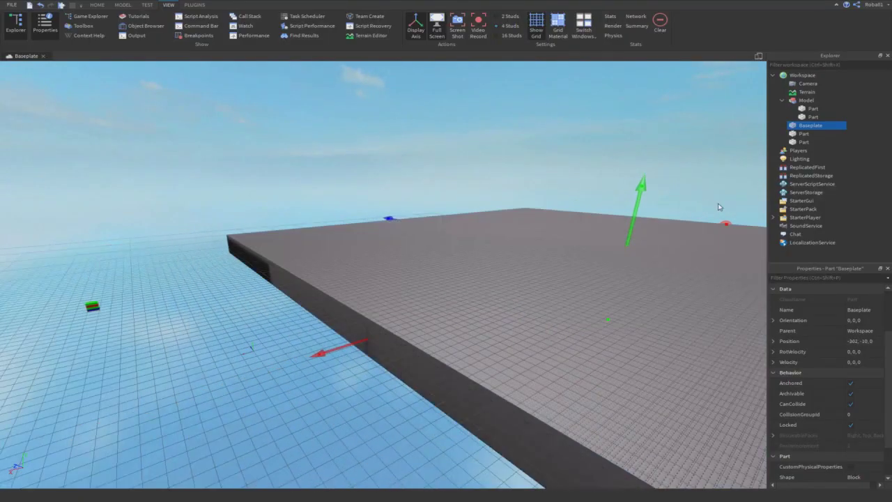
{"action": "key", "text": "ctrl+z"}
Set the Baseplate's Z position first to 5 and next to 55, and undo the position changes
{"action": "right_click_drag", "start_coordinate": [692, 225], "coordinate": [659, 242]}
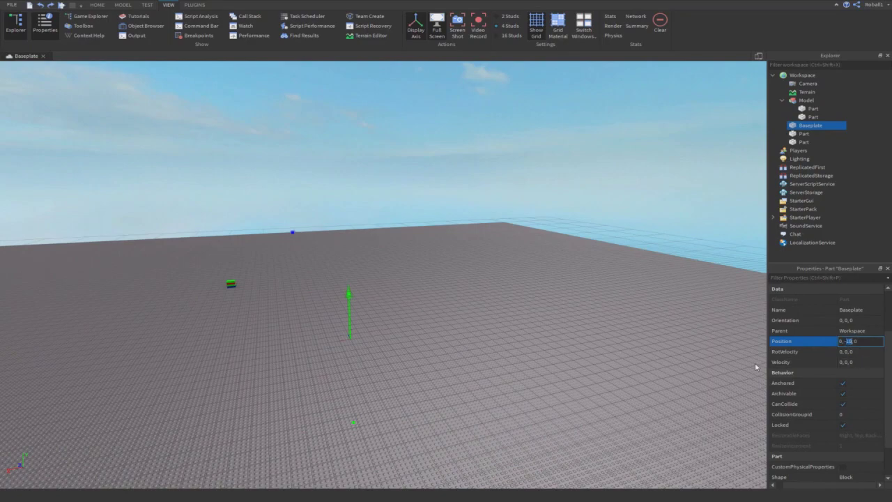
{"action": "key", "text": "Return"}
{"action": "type", "text": "5"}
{"action": "key", "text": "Return"}
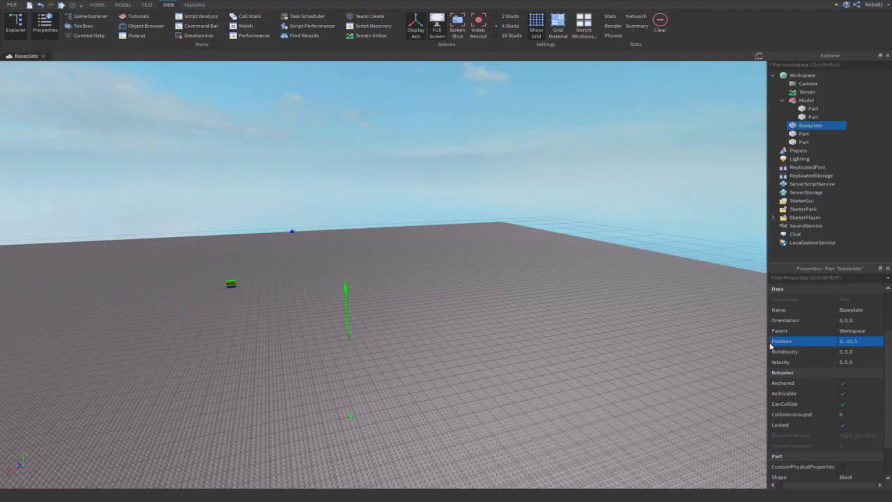
{"action": "double_click", "coordinate": [855, 341]}
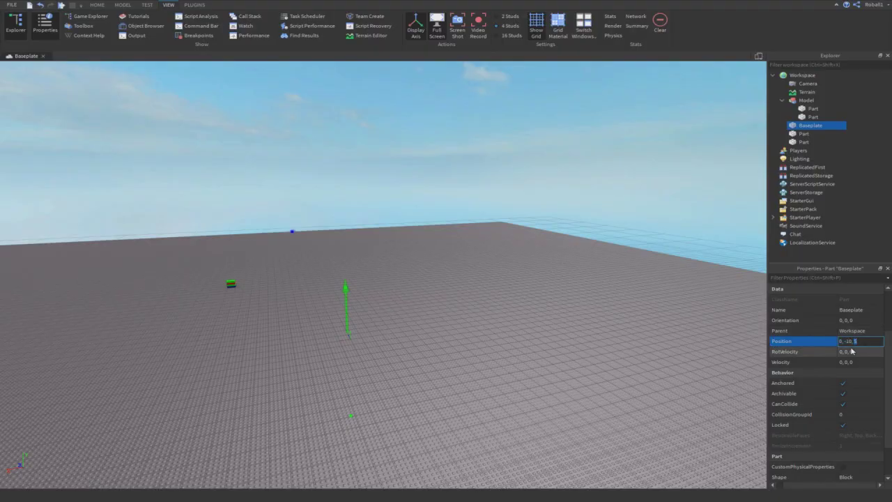
{"action": "type", "text": "55"}
{"action": "key", "text": "Return"}
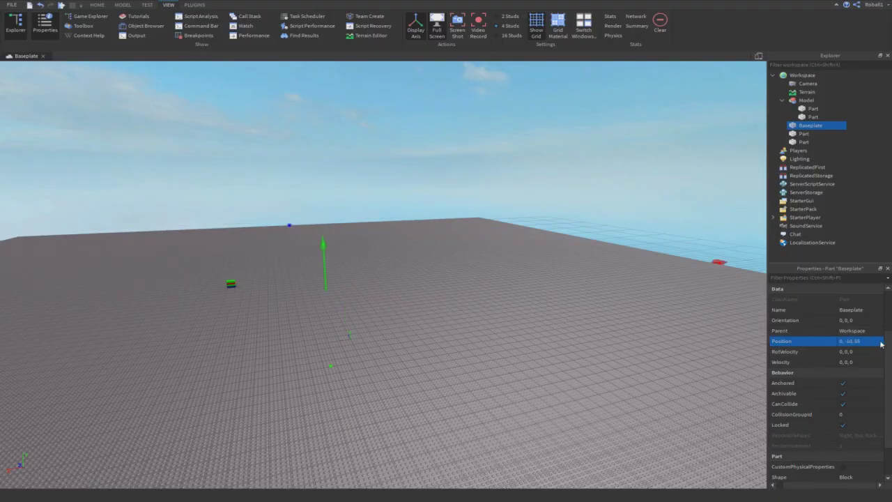
{"action": "key", "text": "ctrl+z"}
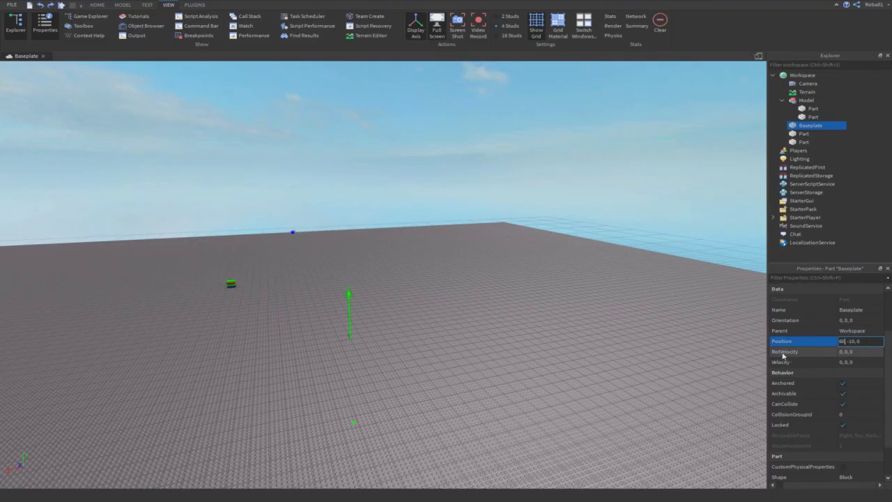
Set the Baseplate's X position to 60 and inspect the shifted plate
{"action": "key", "text": "Return"}
{"action": "right_click_drag", "start_coordinate": [575, 330], "coordinate": [290, 319]}
{"action": "key", "text": "w"}
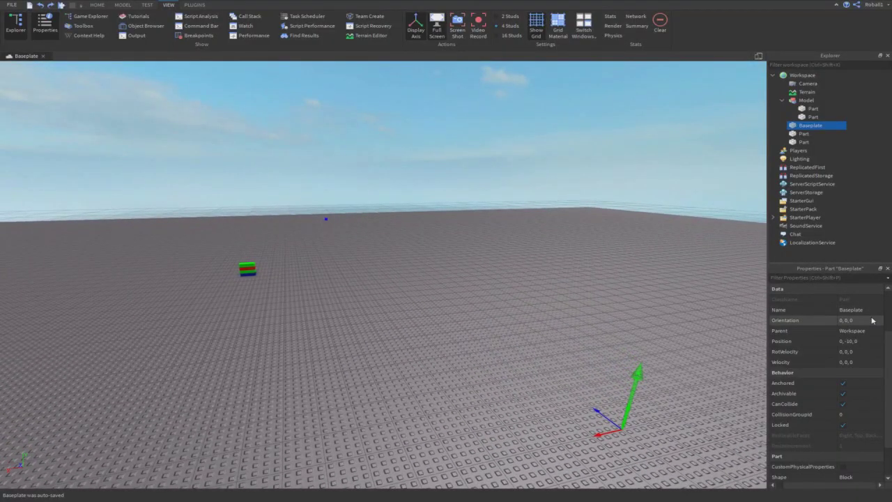
Stretch the Baseplate upward along its green axis and undo the change
{"action": "right_click_drag", "start_coordinate": [635, 353], "coordinate": [634, 352]}
{"action": "key", "text": "a"}
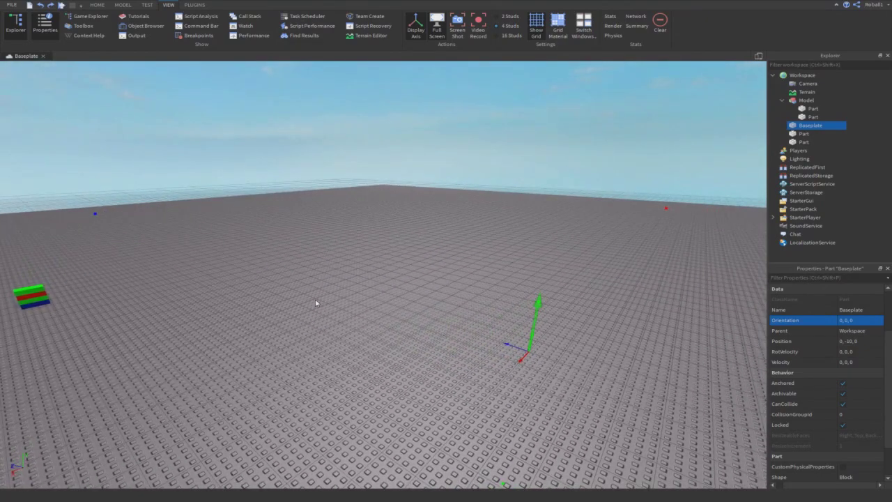
{"action": "left_click_drag", "start_coordinate": [529, 340], "coordinate": [498, 228]}
{"action": "key", "text": "ctrl+z"}
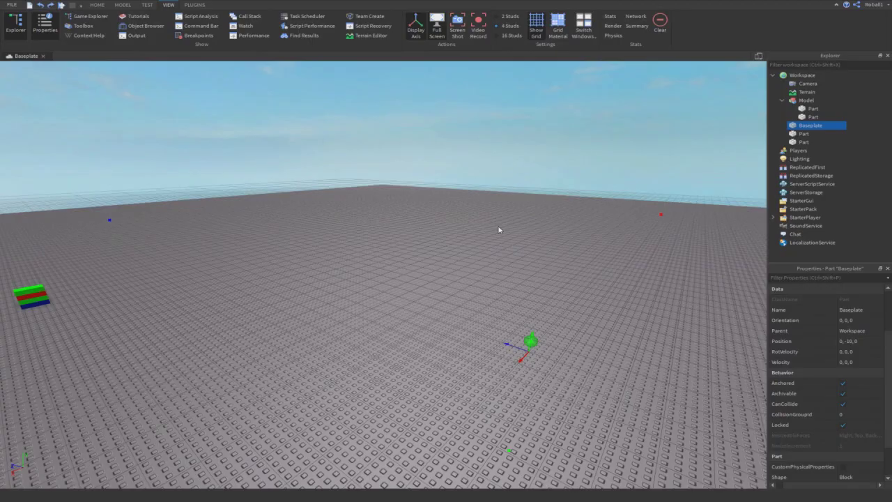
Rotate the Baseplate with its blue, red and green rotation handles and undo the rotation
{"action": "scroll", "coordinate": [499, 229], "scroll_direction": "down", "scroll_amount": 10}
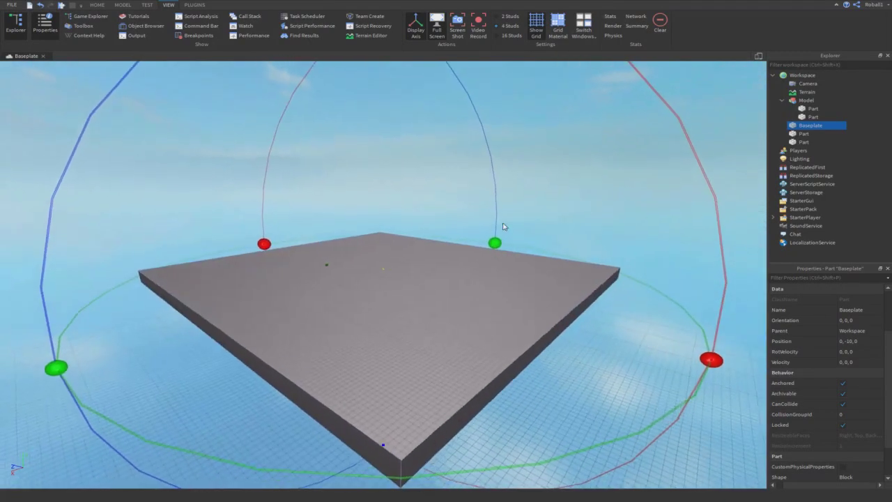
{"action": "right_click_drag", "start_coordinate": [504, 225], "coordinate": [505, 224]}
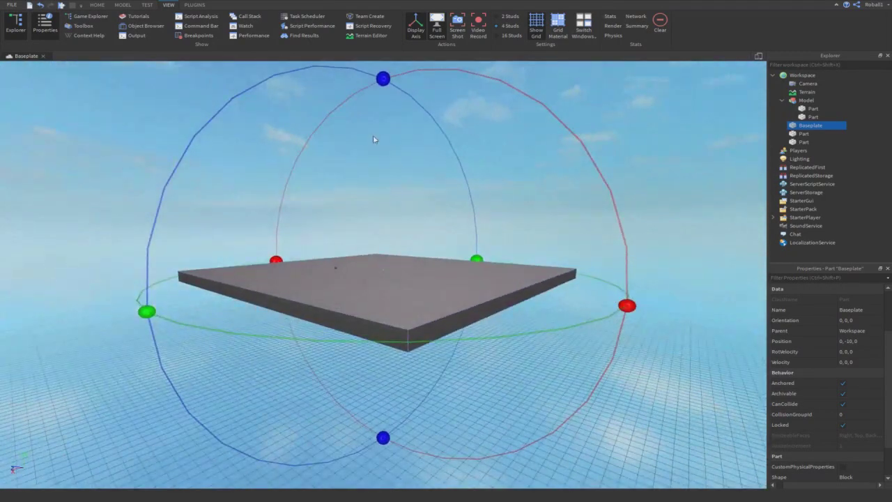
{"action": "left_click_drag", "start_coordinate": [384, 83], "coordinate": [384, 165]}
{"action": "left_click_drag", "start_coordinate": [629, 304], "coordinate": [513, 285]}
{"action": "left_click_drag", "start_coordinate": [474, 261], "coordinate": [636, 334]}
{"action": "key", "text": "ctrl+z"}
Scale the Baseplate down along its Z axis, frame it, and undo the resize
{"action": "key", "text": "ctrl+3"}
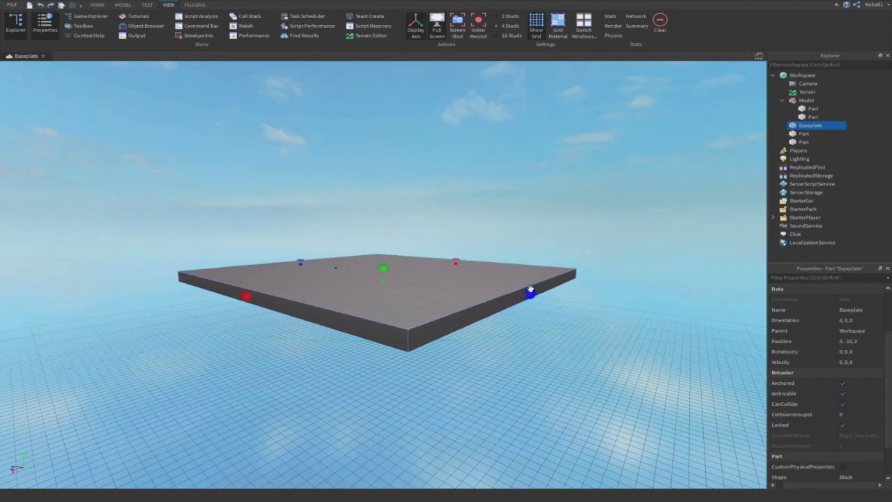
{"action": "left_click_drag", "start_coordinate": [531, 290], "coordinate": [346, 273]}
{"action": "key", "text": "f"}
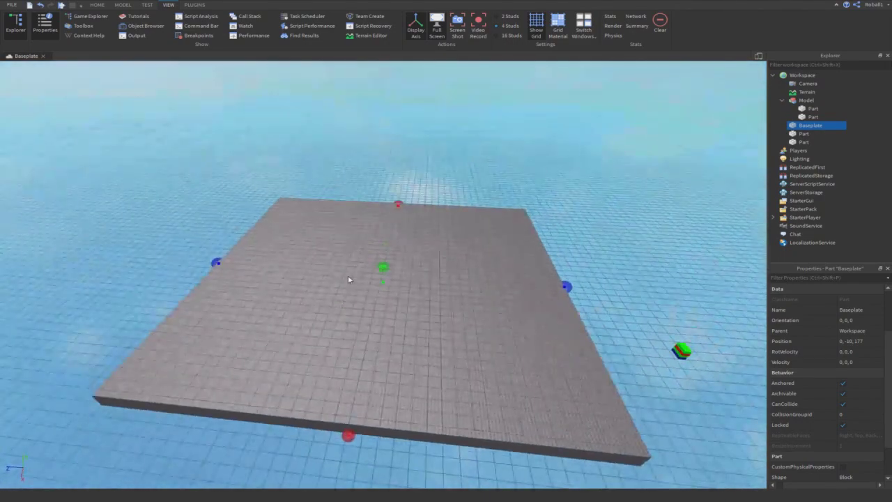
{"action": "key", "text": "ctrl+z"}
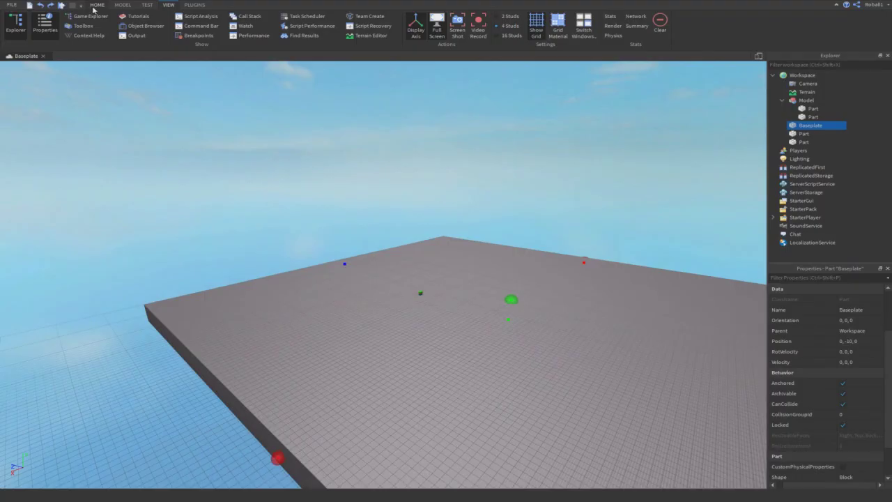
Insert a Sphere part, frame it, and insert a Block part on top of it
{"action": "left_click", "coordinate": [97, 5]}
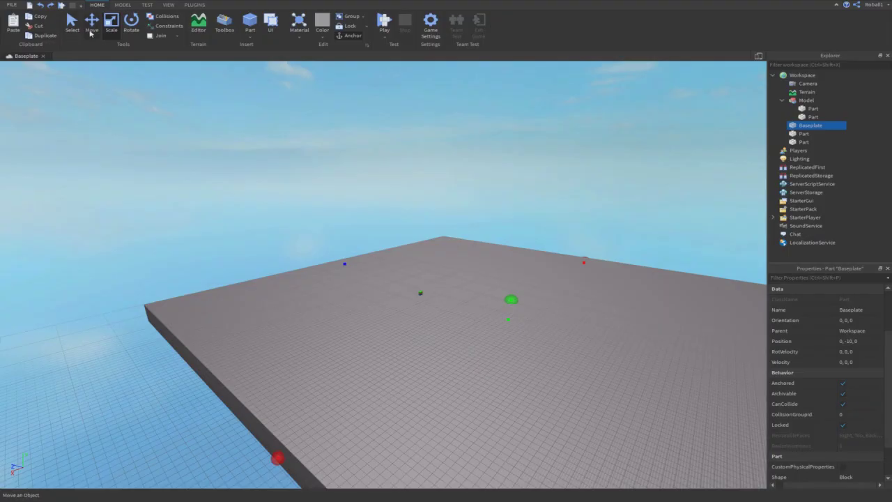
{"action": "left_click", "coordinate": [249, 38]}
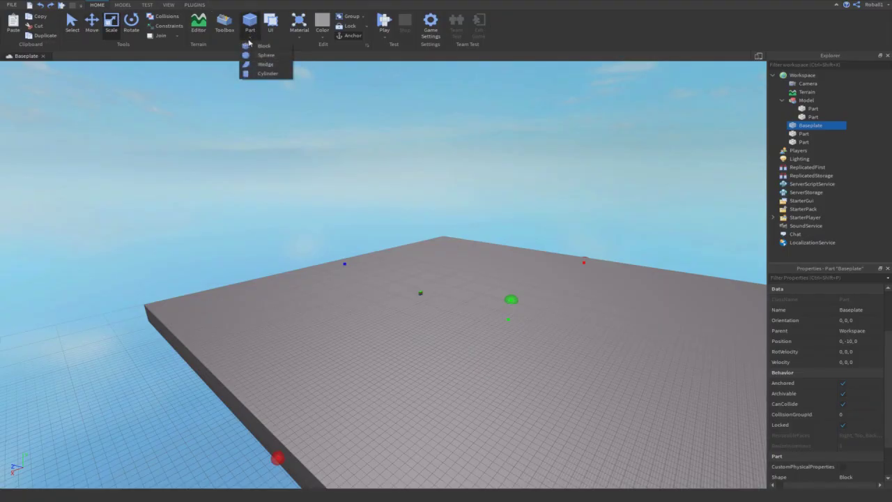
{"action": "left_click", "coordinate": [264, 54]}
{"action": "key", "text": "f"}
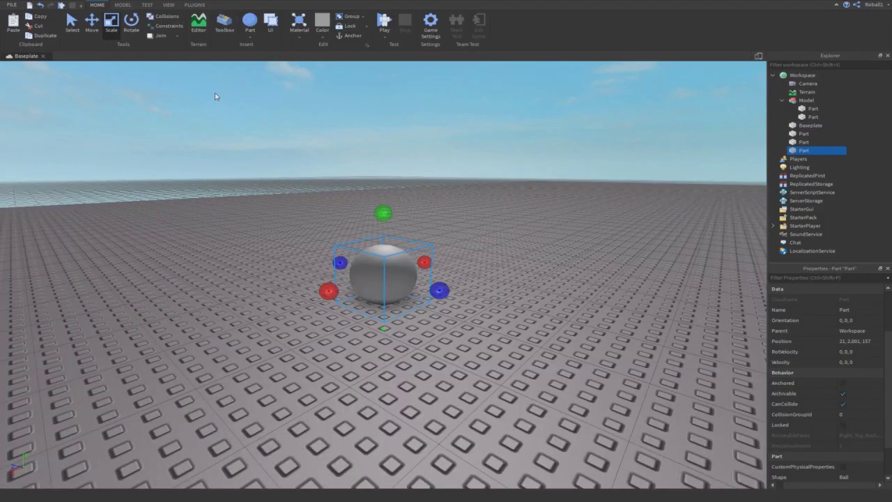
{"action": "left_click", "coordinate": [250, 40]}
{"action": "left_click", "coordinate": [262, 45]}
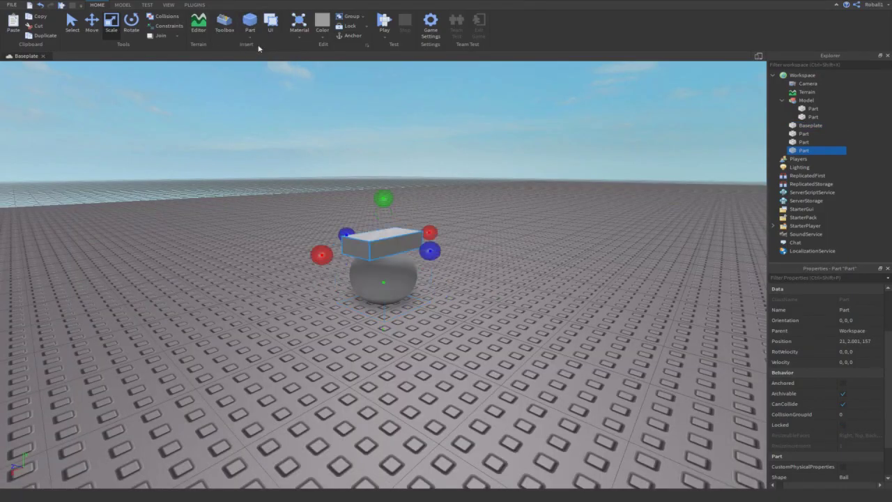
Insert a Wedge and a Cylinder part above the block and frame the cylinder
{"action": "left_click", "coordinate": [248, 40]}
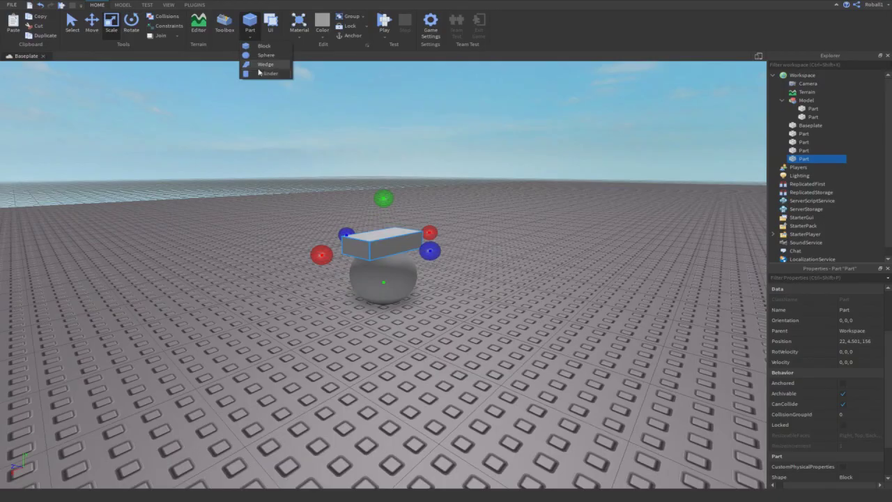
{"action": "left_click", "coordinate": [261, 64]}
{"action": "left_click", "coordinate": [250, 40]}
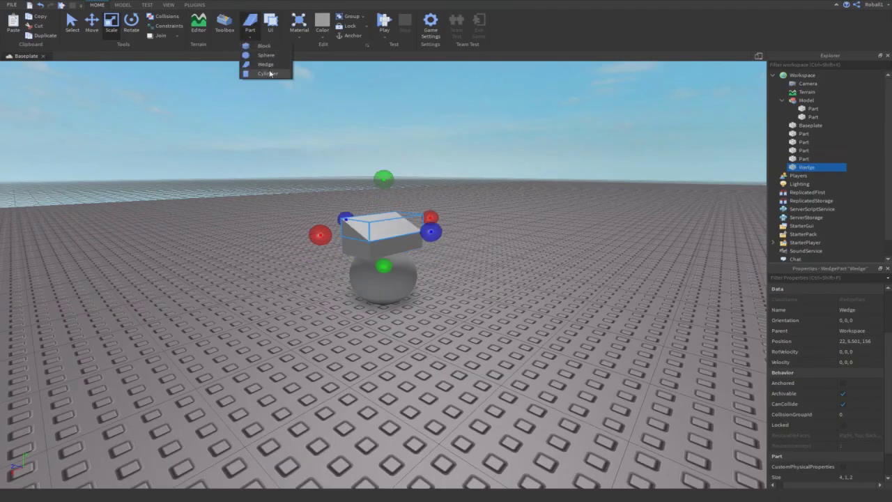
{"action": "left_click", "coordinate": [269, 73]}
{"action": "key", "text": "f"}
Place the cylinder on the Baseplate beside the stacked parts and rotate it upright to a Z orientation of -90
{"action": "scroll", "coordinate": [384, 216], "scroll_direction": "down", "scroll_amount": 4}
{"action": "left_click_drag", "start_coordinate": [385, 274], "coordinate": [157, 383]}
{"action": "key", "text": "ctrl+4"}
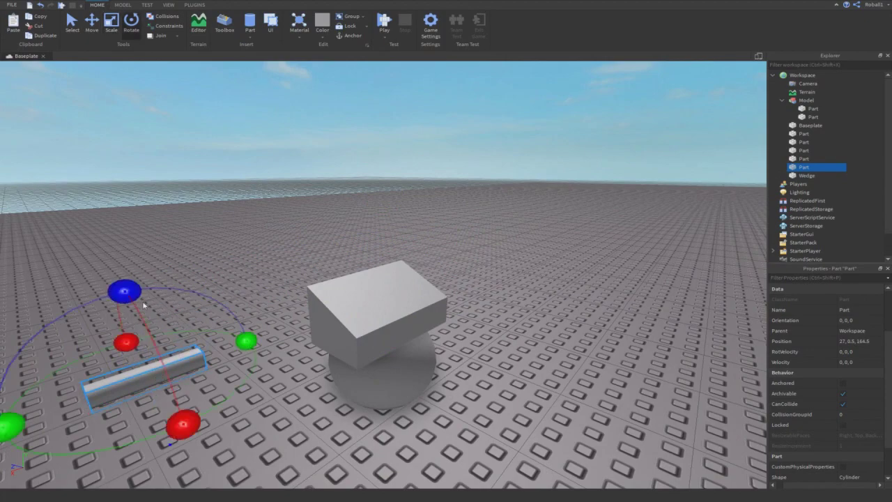
{"action": "left_click_drag", "start_coordinate": [119, 290], "coordinate": [89, 398]}
{"action": "left_click_drag", "start_coordinate": [144, 364], "coordinate": [122, 330]}
Scale the upright cylinder into a tall column and widen it
{"action": "key", "text": "ctrl+3"}
{"action": "scroll", "coordinate": [89, 209], "scroll_direction": "down", "scroll_amount": 1}
{"action": "left_click_drag", "start_coordinate": [89, 267], "coordinate": [119, 122]}
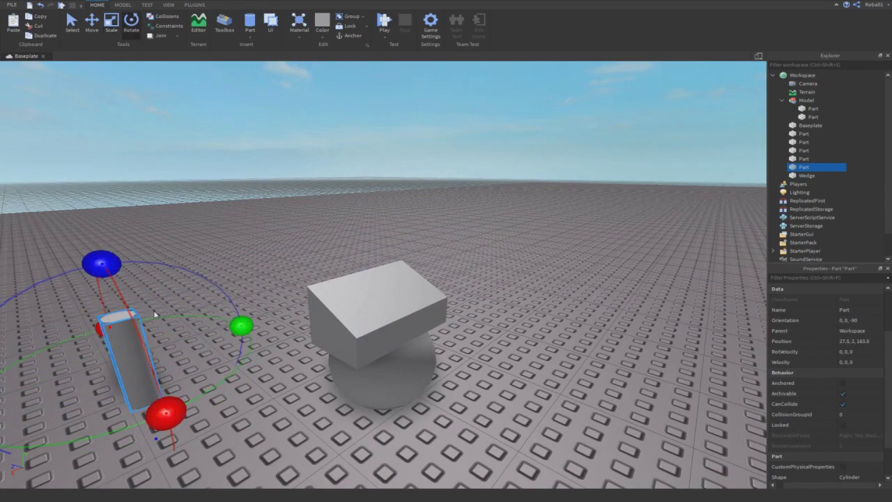
{"action": "scroll", "coordinate": [89, 209], "scroll_direction": "down", "scroll_amount": 3}
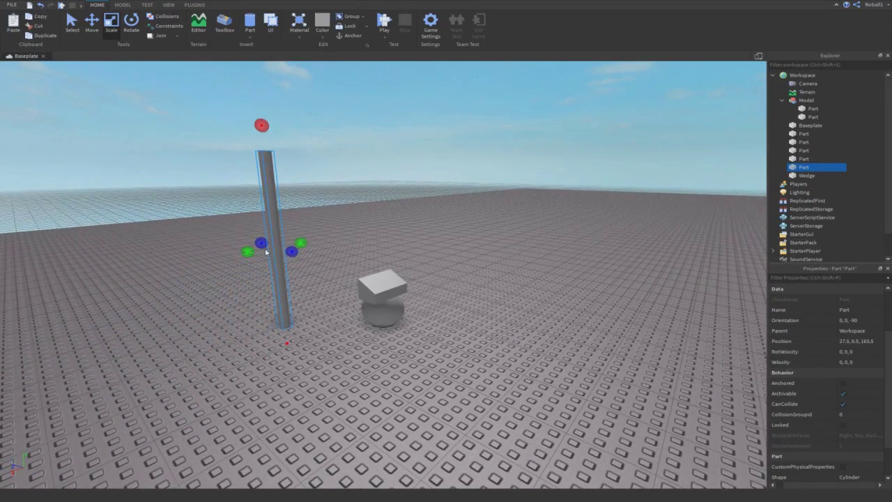
{"action": "left_click_drag", "start_coordinate": [252, 252], "coordinate": [212, 256]}
Lower the cylinder partly into the Baseplate, and reposition it standing on the surface near the coloured blocks
{"action": "mouse_move", "coordinate": [384, 153]}
{"action": "right_mouse_down"}
{"action": "mouse_move", "coordinate": [377, 151]}
{"action": "mouse_move", "coordinate": [383, 152]}
{"action": "right_mouse_up"}
{"action": "left_click_drag", "start_coordinate": [385, 164], "coordinate": [400, 324]}
{"action": "key", "text": "ctrl+1"}
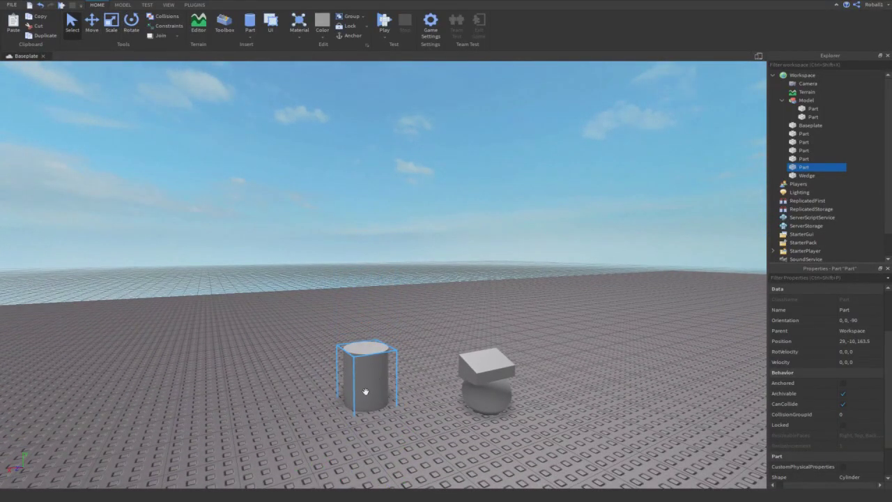
{"action": "left_click_drag", "start_coordinate": [365, 392], "coordinate": [384, 350]}
{"action": "scroll", "coordinate": [332, 398], "scroll_direction": "down", "scroll_amount": 8}
{"action": "scroll", "coordinate": [433, 352], "scroll_direction": "up", "scroll_amount": 4}
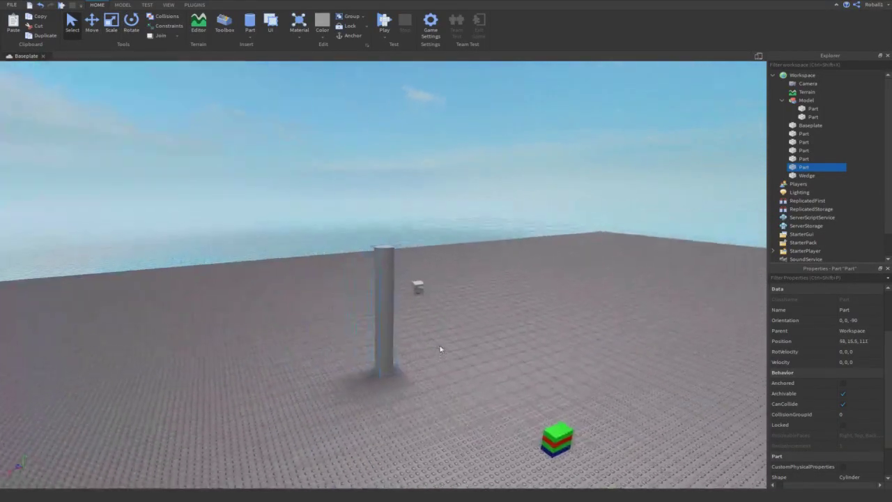
Scale the tall cylinder down in height and widen it into a short, broad drum
{"action": "key", "text": "ctrl+3"}
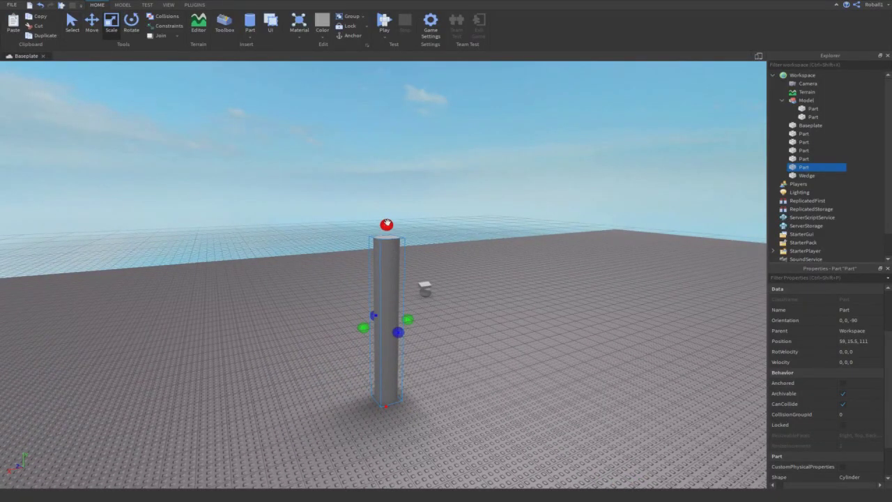
{"action": "left_click_drag", "start_coordinate": [387, 224], "coordinate": [410, 346]}
{"action": "left_click_drag", "start_coordinate": [400, 383], "coordinate": [429, 420]}
{"action": "left_click_drag", "start_coordinate": [373, 392], "coordinate": [320, 409]}
Move the wedge from the stack to beside the cylinder and enlarge its height, length and width into a large ramp
{"action": "key", "text": "d"}
{"action": "key", "text": "w"}
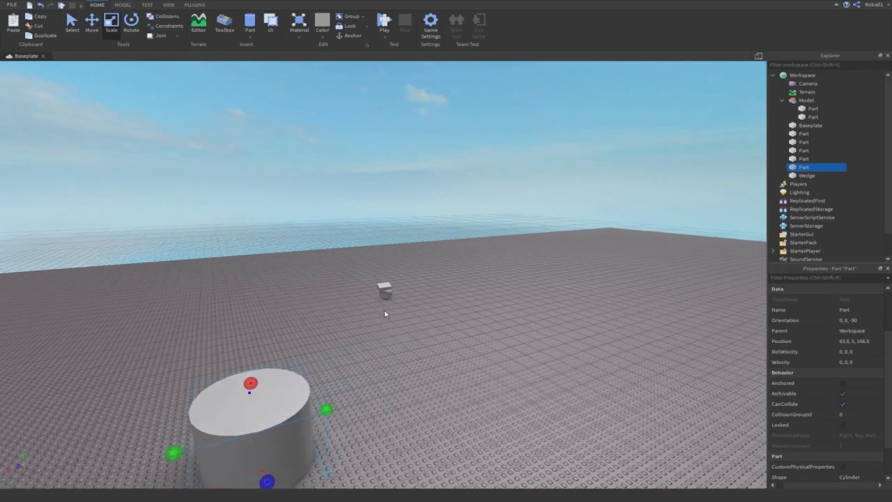
{"action": "left_click", "coordinate": [362, 283]}
{"action": "left_click_drag", "start_coordinate": [366, 285], "coordinate": [432, 434]}
{"action": "left_click_drag", "start_coordinate": [387, 358], "coordinate": [376, 295]}
{"action": "left_click_drag", "start_coordinate": [357, 355], "coordinate": [308, 343]}
{"action": "key", "text": "d"}
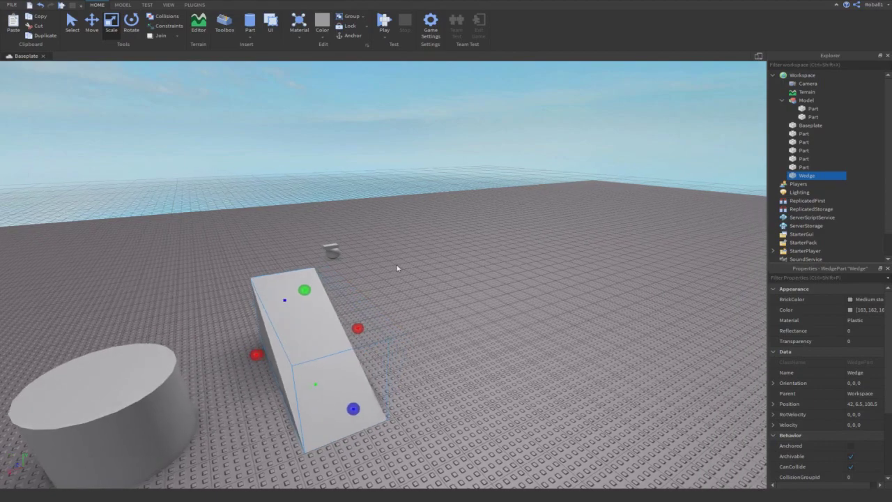
{"action": "right_click_drag", "start_coordinate": [395, 265], "coordinate": [393, 265]}
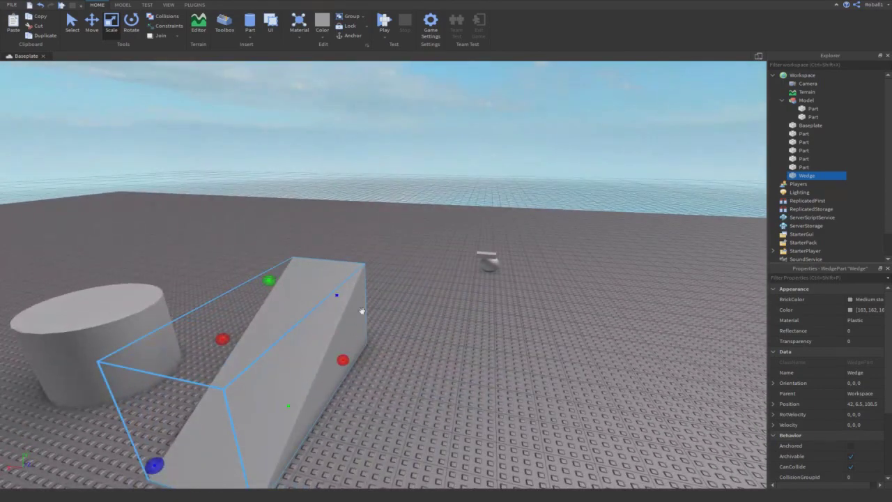
{"action": "left_click_drag", "start_coordinate": [339, 366], "coordinate": [352, 368]}
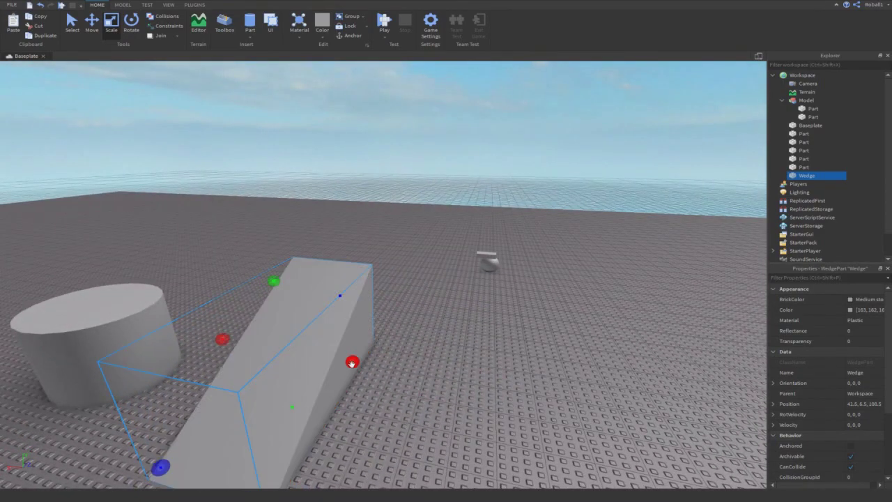
Move the small flat block beside the wedge ramp and scale it up into a large box
{"action": "left_click_drag", "start_coordinate": [481, 258], "coordinate": [459, 423]}
{"action": "right_click_drag", "start_coordinate": [465, 363], "coordinate": [466, 359]}
{"action": "key", "text": "s"}
{"action": "left_click_drag", "start_coordinate": [458, 353], "coordinate": [421, 426]}
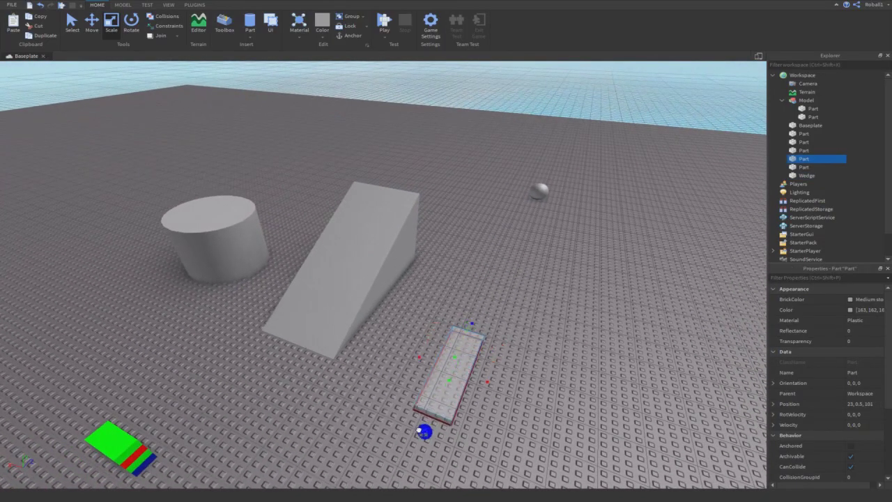
{"action": "left_click_drag", "start_coordinate": [470, 327], "coordinate": [653, 339]}
{"action": "key", "text": "d"}
Enlarge the small sphere and place it beside the large box at about -10, 10.5, 106
{"action": "left_click", "coordinate": [453, 209]}
{"action": "left_click_drag", "start_coordinate": [468, 181], "coordinate": [480, 192]}
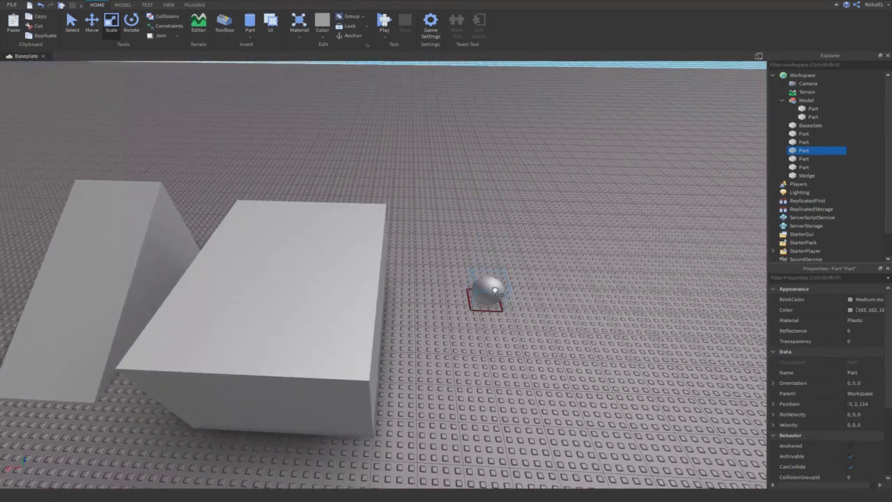
{"action": "left_click_drag", "start_coordinate": [487, 289], "coordinate": [588, 184]}
{"action": "right_click_drag", "start_coordinate": [587, 184], "coordinate": [589, 187]}
{"action": "key", "text": "s"}
{"action": "scroll", "coordinate": [599, 202], "scroll_direction": "down", "scroll_amount": 5}
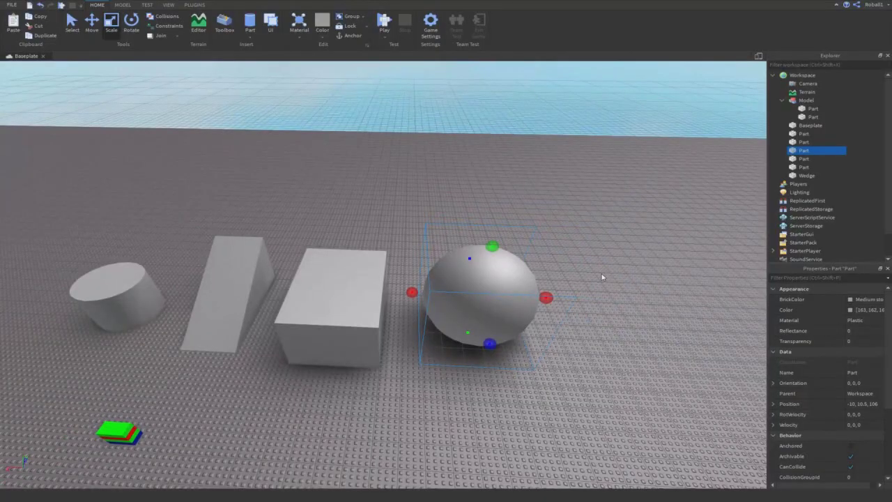
Start a playtest and run the avatar toward the row of enlarged shapes
{"action": "key", "text": "a"}
{"action": "right_click_drag", "start_coordinate": [601, 274], "coordinate": [602, 277]}
{"action": "key", "text": "a"}
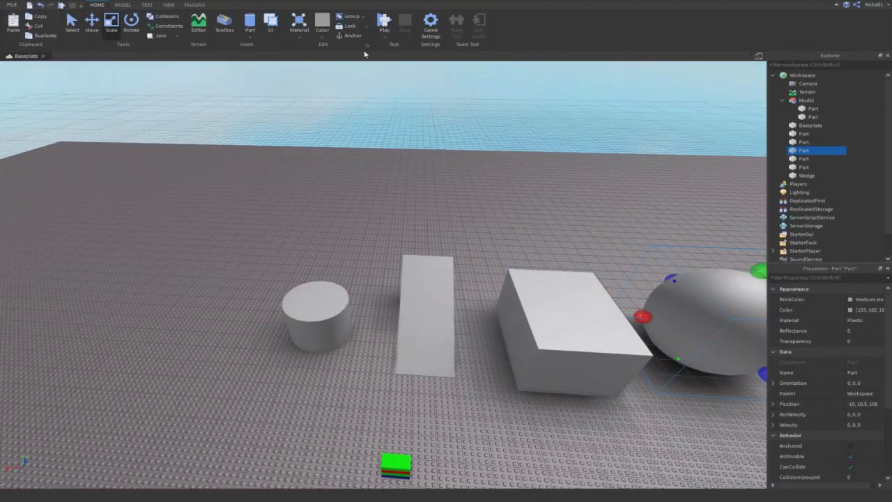
{"action": "left_click", "coordinate": [387, 38]}
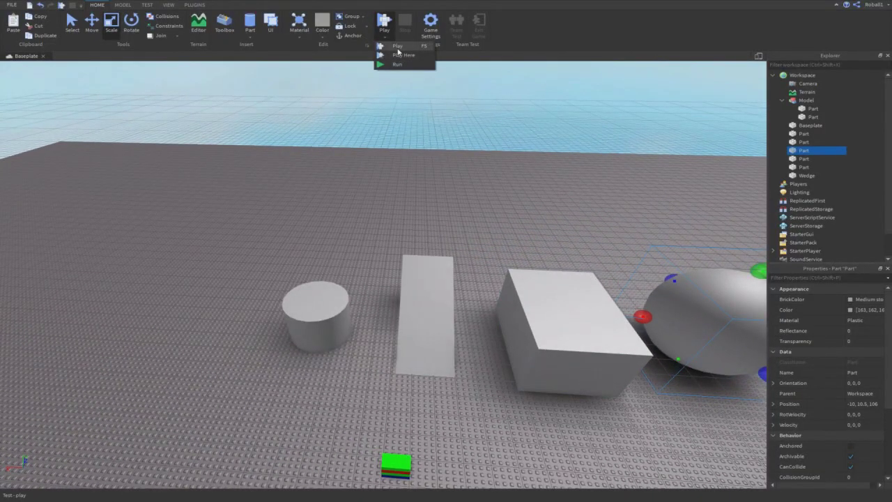
{"action": "left_click", "coordinate": [397, 49]}
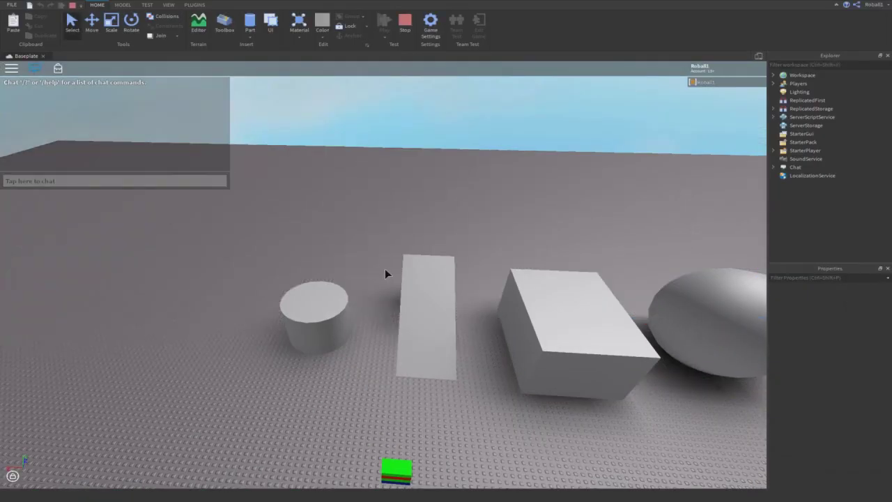
{"action": "key", "text": "w"}
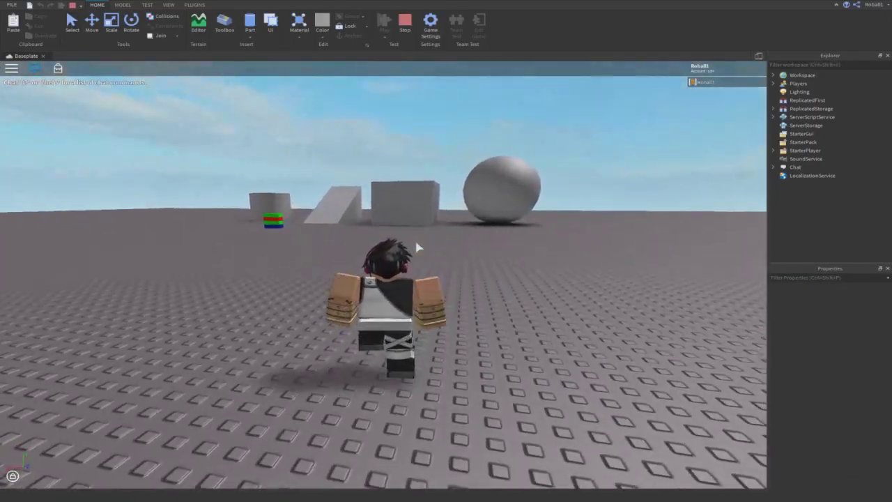
{"action": "key", "text": "w"}
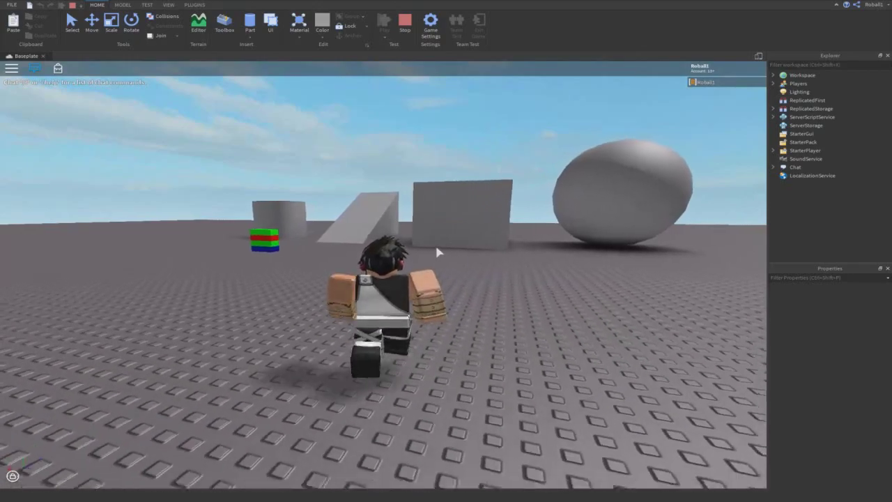
{"action": "key", "text": "a"}
{"action": "key", "text": "w"}
Walk and jump the avatar around the enlarged shapes and across to the sphere
{"action": "right_click_drag", "start_coordinate": [437, 247], "coordinate": [433, 253]}
{"action": "key", "text": "w"}
{"action": "key", "text": "s"}
{"action": "key", "text": "a"}
{"action": "key", "text": "w"}
{"action": "key", "text": "w"}
{"action": "key", "text": "w"}
{"action": "key", "text": "space"}
{"action": "key", "text": "w"}
{"action": "key", "text": "space"}
{"action": "key", "text": "w"}
{"action": "key", "text": "space"}
{"action": "key", "text": "d"}
{"action": "key", "text": "w"}
{"action": "key", "text": "w"}
Run the avatar against the sphere to test how it reacts, and stop the playtest
{"action": "key", "text": "w"}
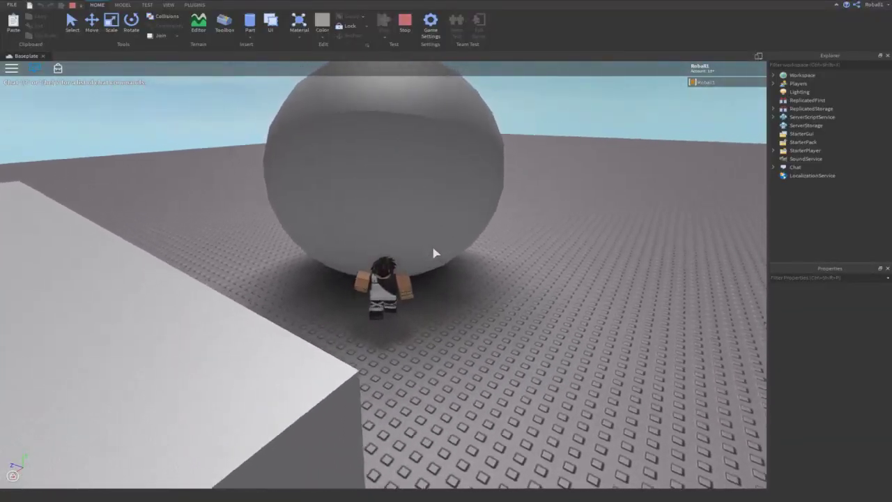
{"action": "key", "text": "w"}
{"action": "right_click_drag", "start_coordinate": [432, 248], "coordinate": [432, 249]}
{"action": "key", "text": "s"}
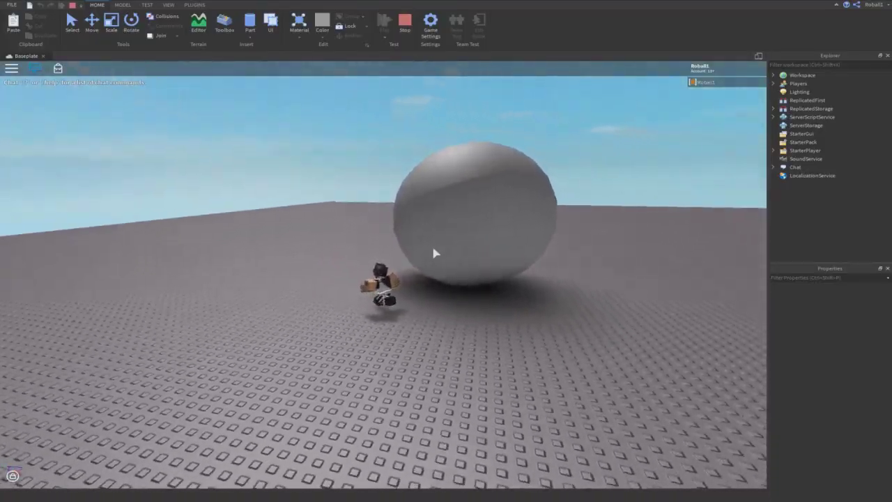
{"action": "key", "text": "d"}
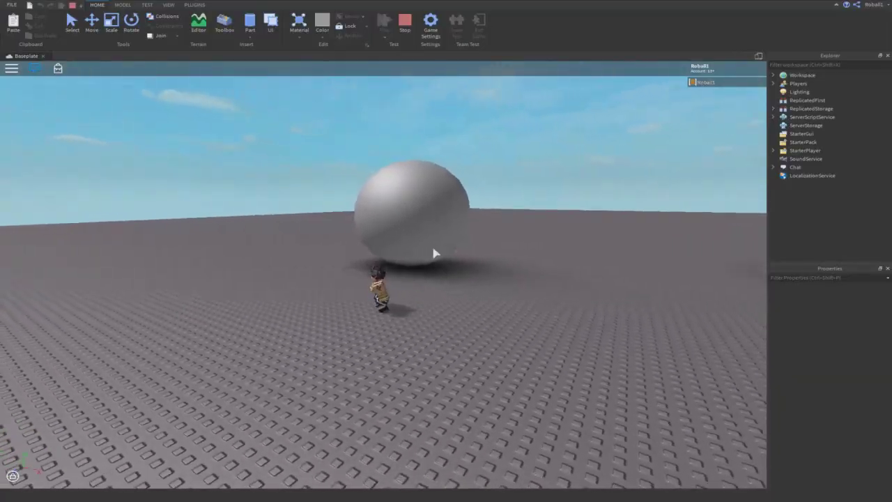
{"action": "left_click", "coordinate": [404, 32]}
Anchor the sphere and turn off its Archivable property
{"action": "key", "text": "f"}
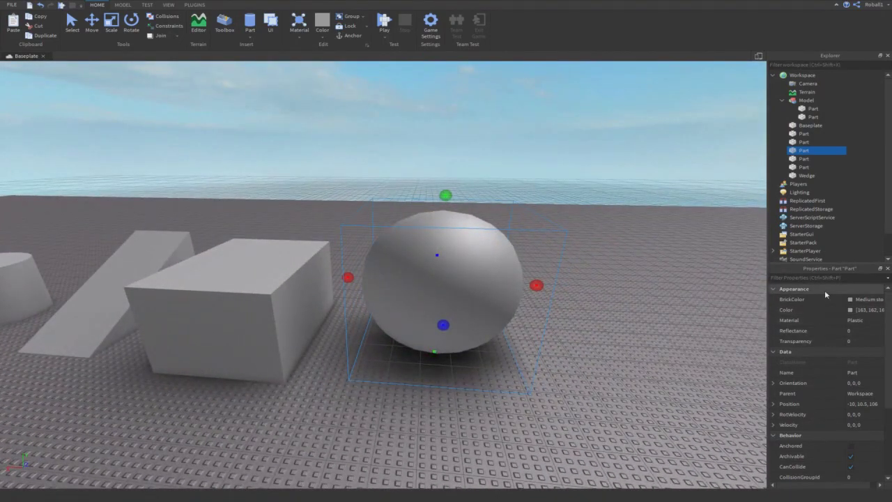
{"action": "scroll", "coordinate": [826, 320], "scroll_direction": "down", "scroll_amount": 1}
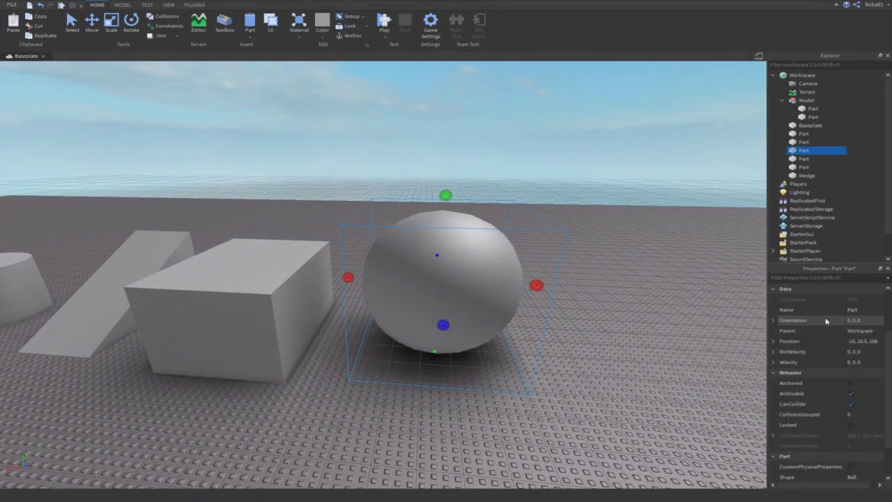
{"action": "scroll", "coordinate": [841, 386], "scroll_direction": "down", "scroll_amount": 1}
{"action": "left_click", "coordinate": [860, 386]}
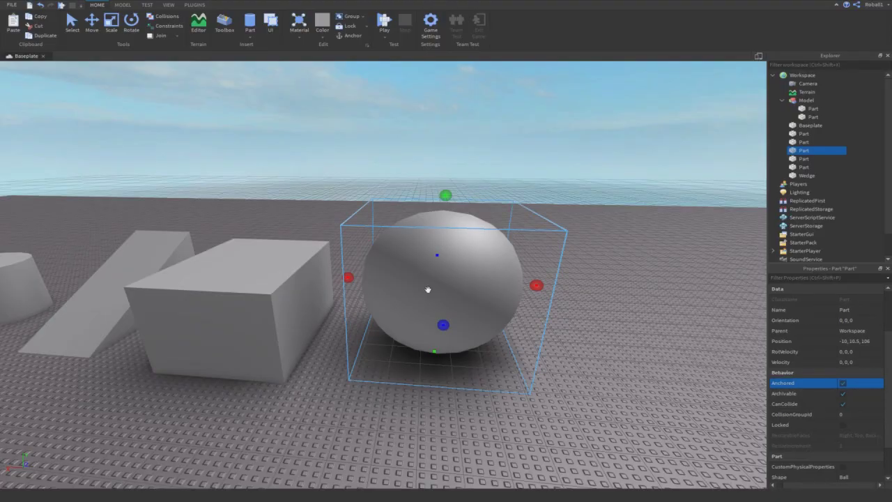
{"action": "left_click", "coordinate": [848, 397]}
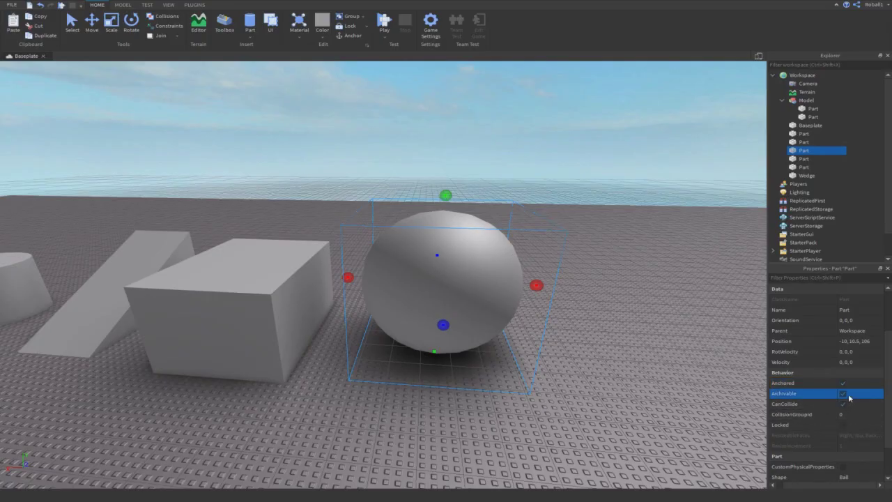
{"action": "left_click", "coordinate": [710, 362]}
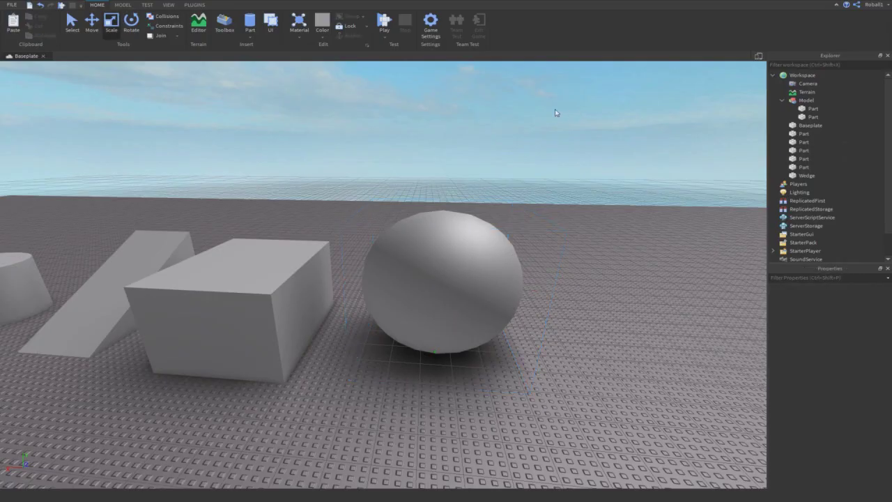
Playtest the place with the sphere's Archivable property off, and stop the test
{"action": "left_click", "coordinate": [383, 23]}
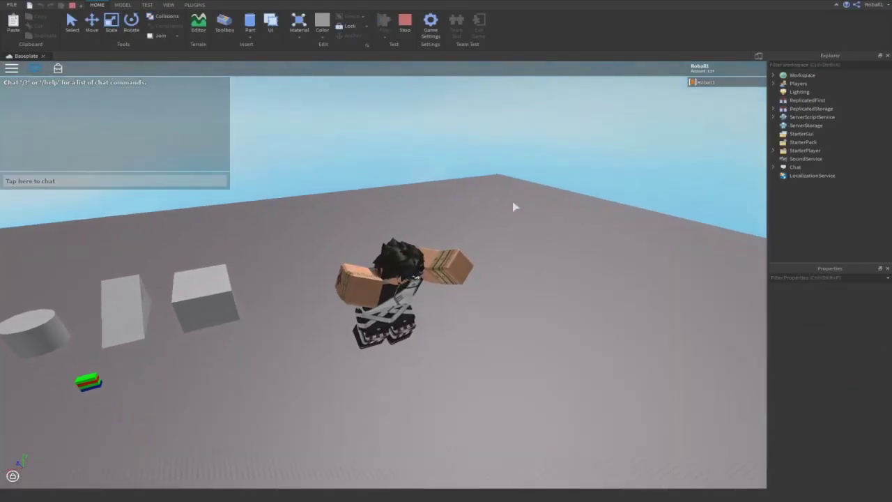
{"action": "key", "text": "w"}
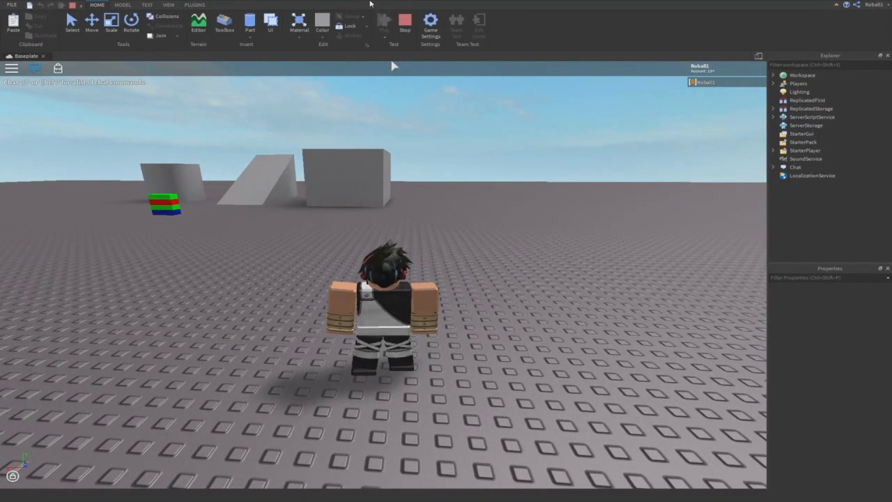
{"action": "left_click", "coordinate": [404, 21]}
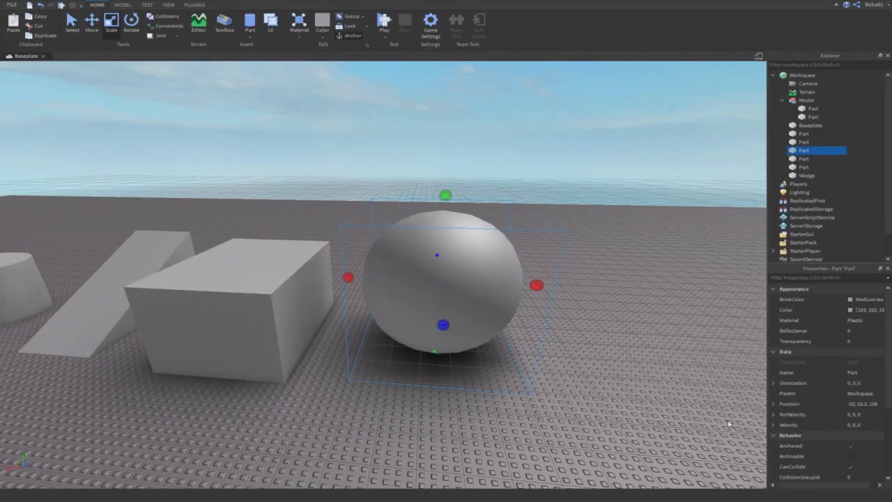
Turn the sphere's Archivable property back on and disable its CanCollide property
{"action": "scroll", "coordinate": [822, 407], "scroll_direction": "down", "scroll_amount": 3}
{"action": "scroll", "coordinate": [866, 396], "scroll_direction": "right", "scroll_amount": 1}
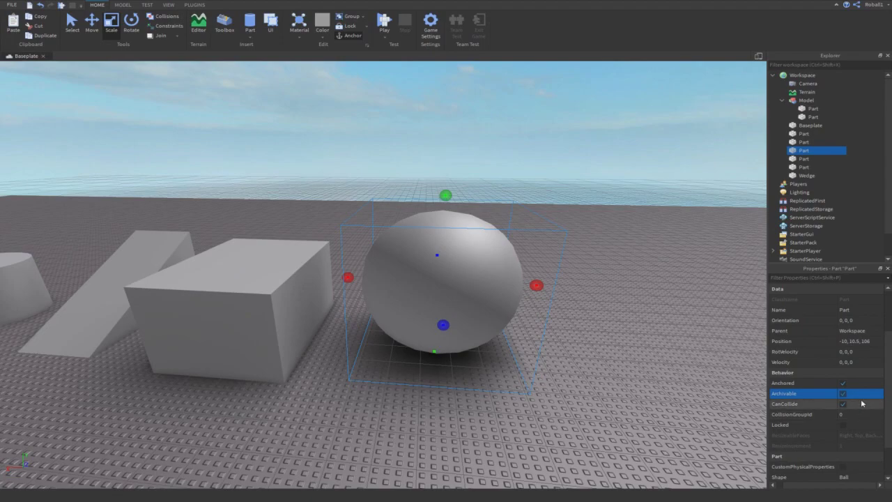
{"action": "left_click", "coordinate": [868, 405]}
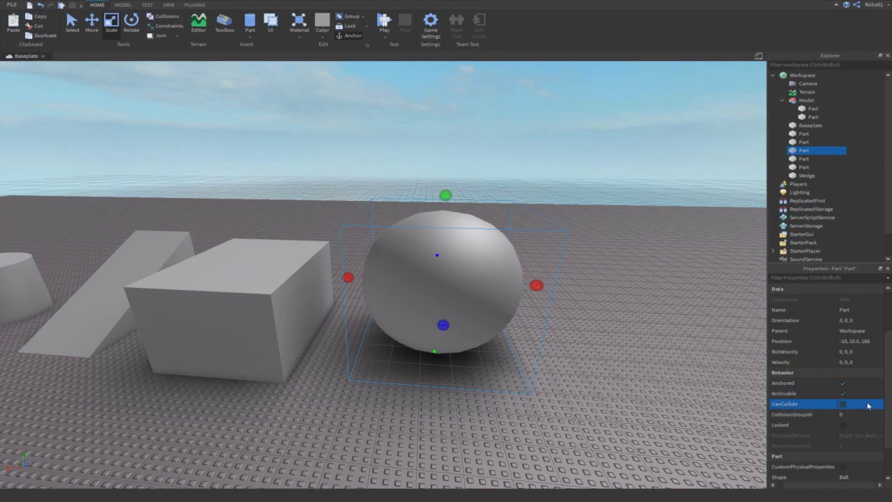
{"action": "left_click", "coordinate": [705, 391]}
Playtest by running the avatar into the sphere with CanCollide off, and stop the test
{"action": "left_click", "coordinate": [382, 21]}
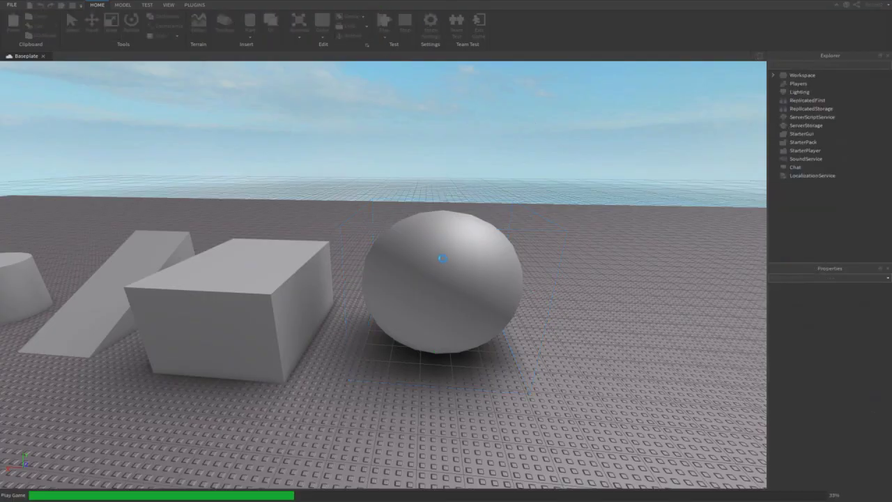
{"action": "key", "text": "w"}
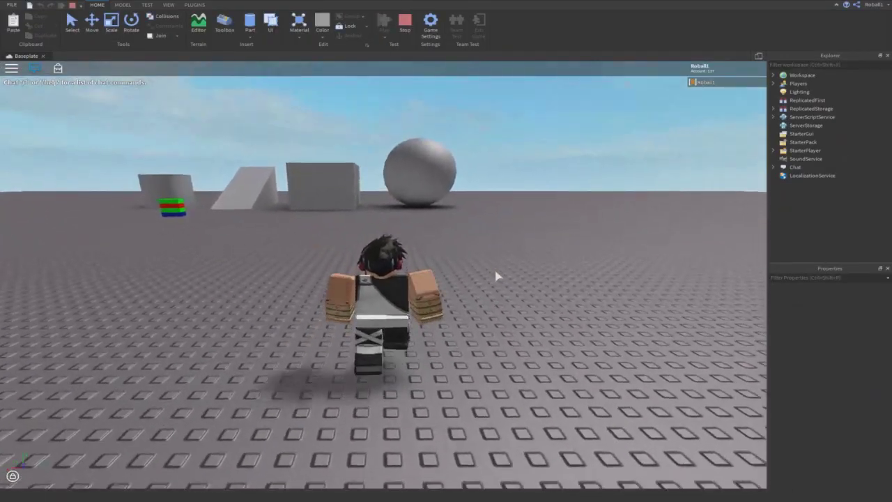
{"action": "key", "text": "w"}
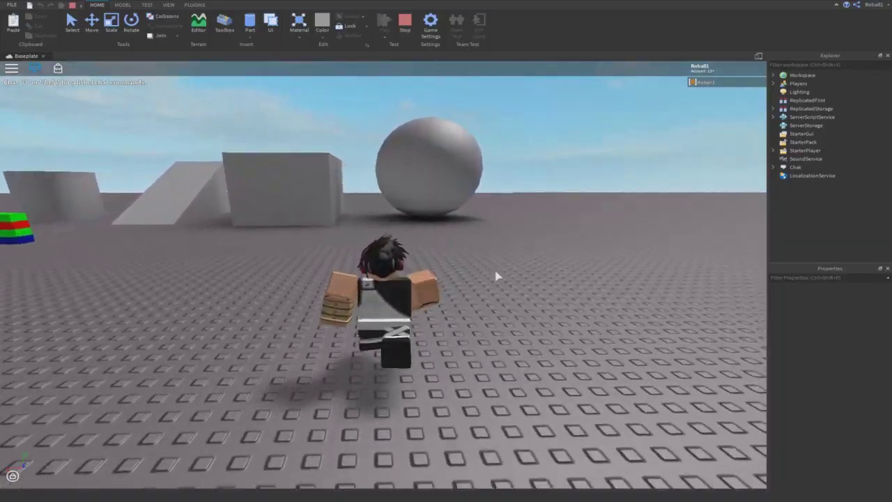
{"action": "key", "text": "w"}
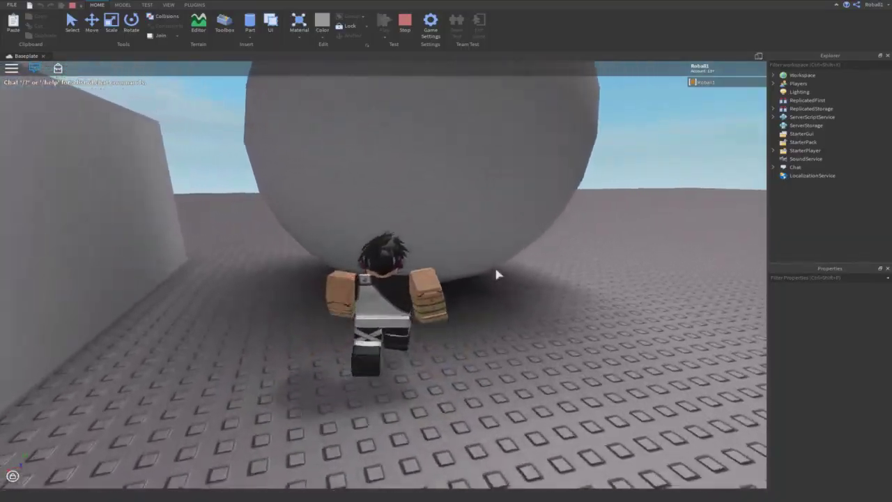
{"action": "key", "text": "w"}
{"action": "right_click_drag", "start_coordinate": [497, 274], "coordinate": [496, 273]}
{"action": "key", "text": "d"}
{"action": "key", "text": "w"}
{"action": "key", "text": "w"}
{"action": "key", "text": "s"}
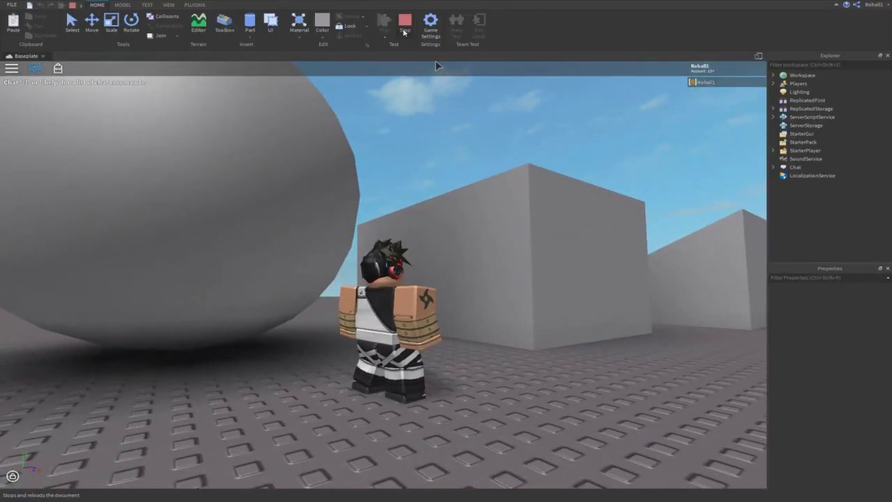
{"action": "left_click", "coordinate": [403, 32]}
Re-enable CanCollide on the sphere, review its remaining properties and clear the selection
{"action": "left_click", "coordinate": [411, 294]}
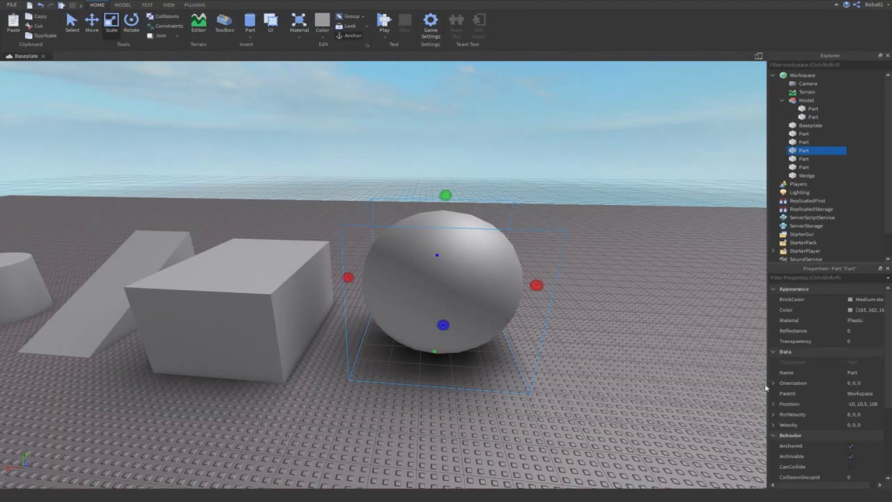
{"action": "left_click", "coordinate": [850, 435]}
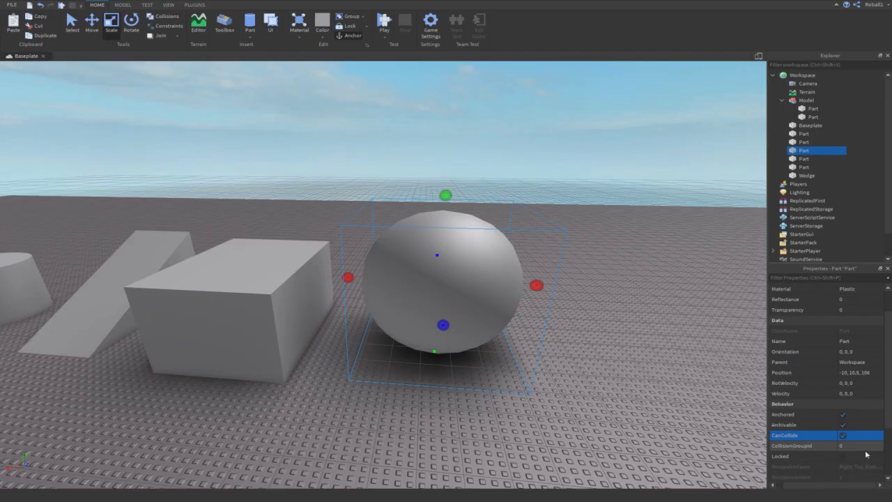
{"action": "scroll", "coordinate": [821, 456], "scroll_direction": "down", "scroll_amount": 3}
{"action": "left_click_drag", "start_coordinate": [854, 486], "coordinate": [834, 485]}
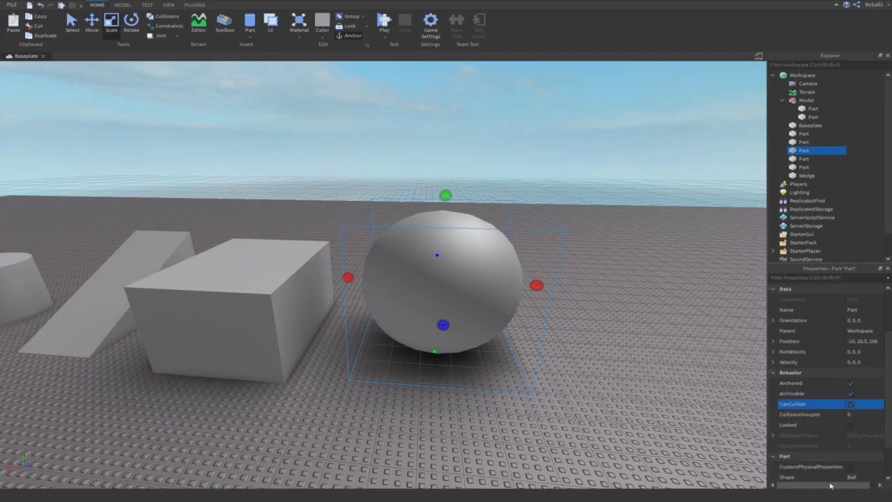
{"action": "scroll", "coordinate": [633, 392], "scroll_direction": "down", "scroll_amount": 10}
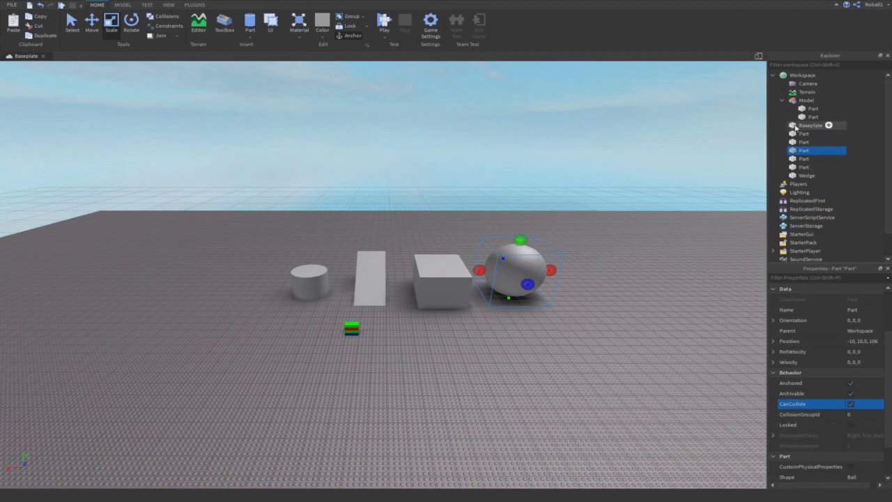
{"action": "left_click", "coordinate": [662, 301]}
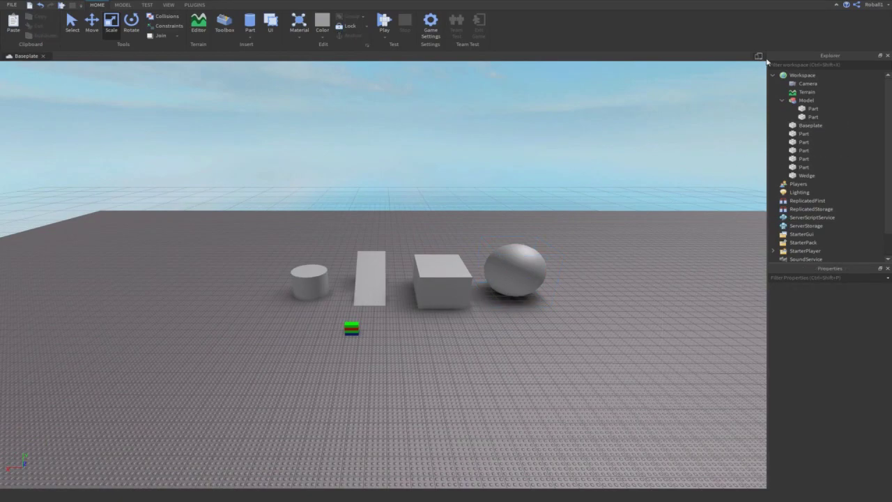
Select the Baseplate, turn off its Locked property and clear the selection
{"action": "left_click", "coordinate": [806, 126]}
{"action": "scroll", "coordinate": [829, 349], "scroll_direction": "down", "scroll_amount": 3}
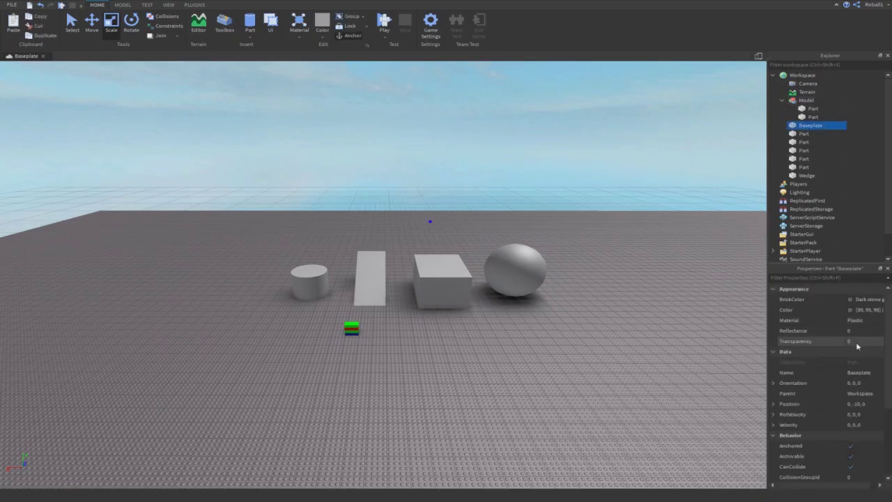
{"action": "left_click", "coordinate": [851, 372]}
{"action": "left_click", "coordinate": [851, 372]}
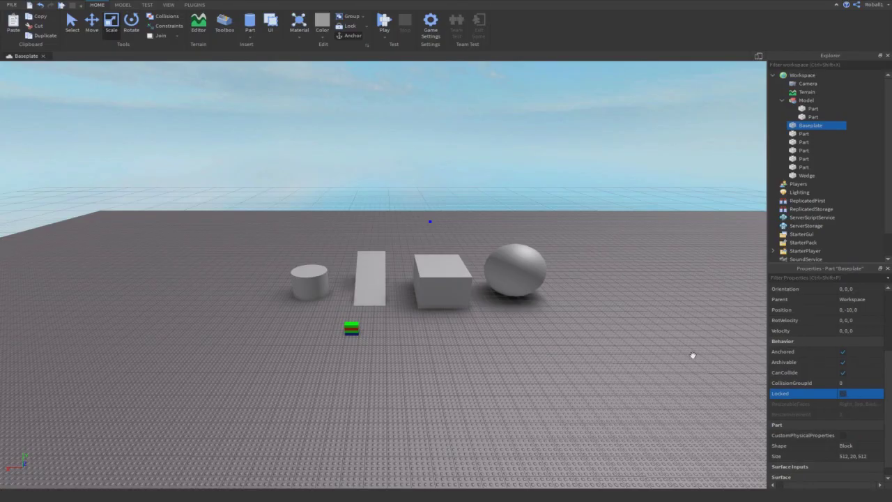
{"action": "left_click", "coordinate": [476, 163]}
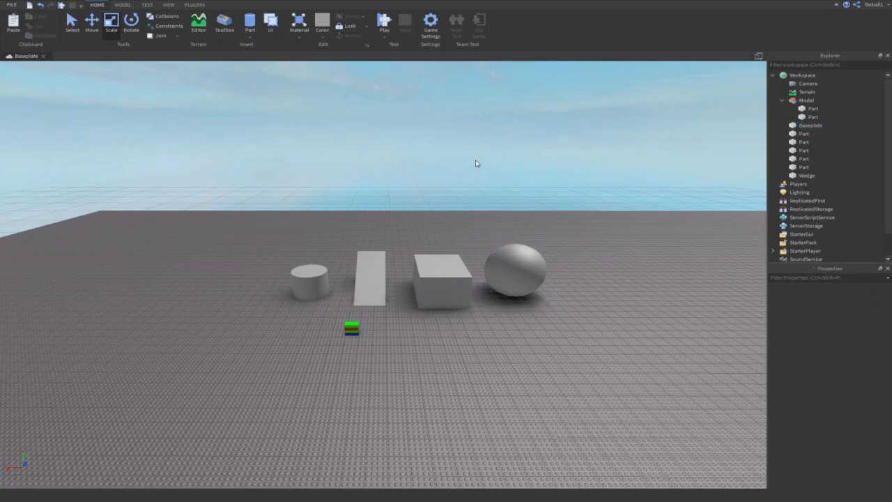
{"action": "right_click_drag", "start_coordinate": [486, 184], "coordinate": [486, 184]}
{"action": "right_click_drag", "start_coordinate": [428, 306], "coordinate": [429, 306]}
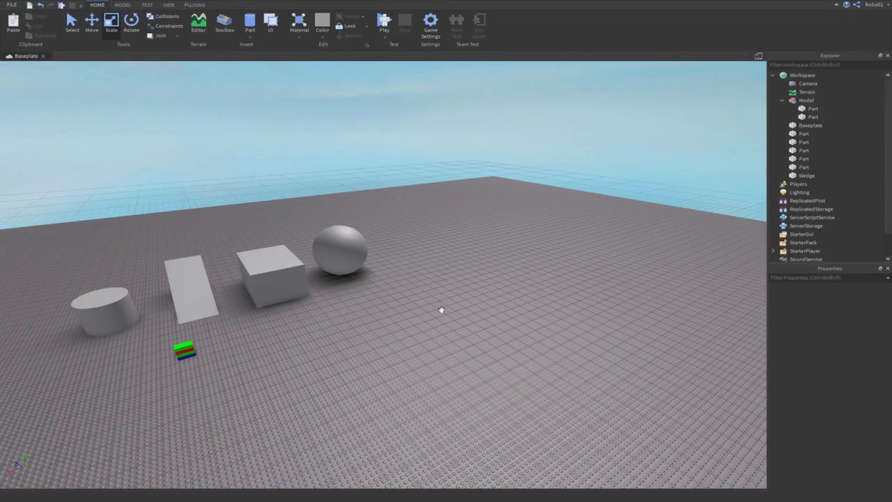
Try shifting the unlocked Baseplate along its Z axis with the Move tool, and undo the shift
{"action": "left_click", "coordinate": [456, 314]}
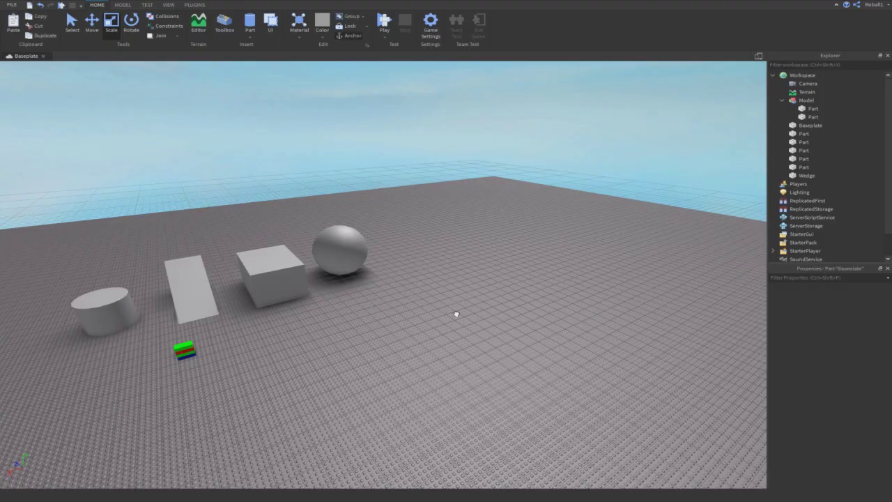
{"action": "key", "text": "f"}
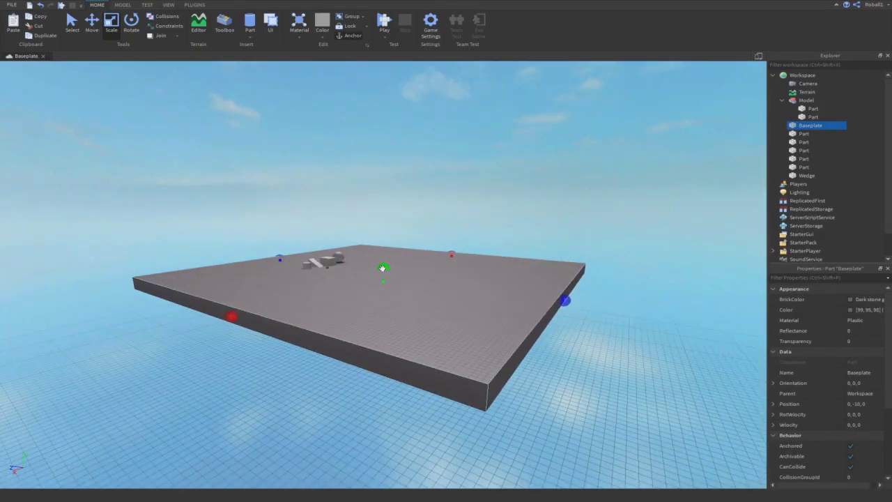
{"action": "key", "text": "ctrl+2"}
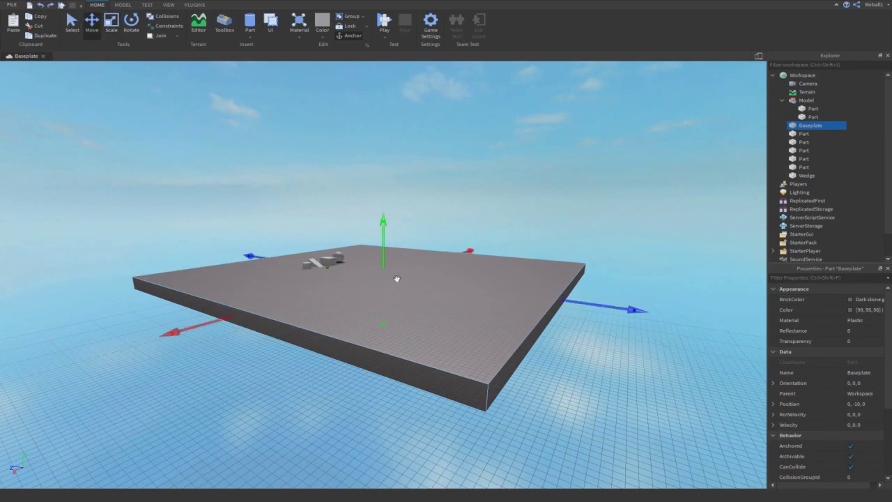
{"action": "left_click_drag", "start_coordinate": [592, 302], "coordinate": [425, 281]}
{"action": "key", "text": "ctrl+z"}
Try moving the Baseplate along its X axis from a close-up view, and undo that move
{"action": "scroll", "coordinate": [423, 282], "scroll_direction": "up", "scroll_amount": 8}
{"action": "key", "text": "w"}
{"action": "right_click_drag", "start_coordinate": [425, 281], "coordinate": [423, 282]}
{"action": "key", "text": "w"}
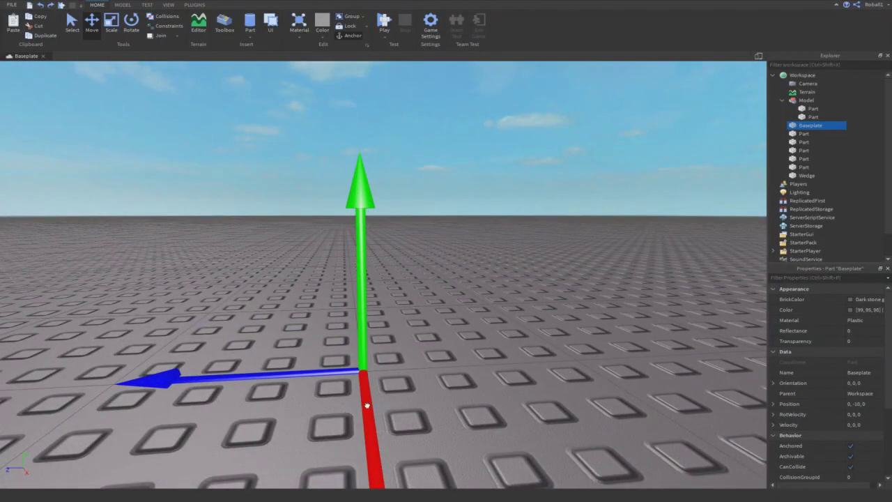
{"action": "left_click_drag", "start_coordinate": [367, 405], "coordinate": [342, 322]}
{"action": "scroll", "coordinate": [423, 298], "scroll_direction": "down", "scroll_amount": 2}
{"action": "key", "text": "ctrl+z"}
Try pulling the Baseplate freely by its surface, undo the move and clear the selection
{"action": "right_click_drag", "start_coordinate": [422, 298], "coordinate": [422, 299]}
{"action": "left_click", "coordinate": [480, 139]}
{"action": "left_click_drag", "start_coordinate": [420, 237], "coordinate": [438, 460]}
{"action": "scroll", "coordinate": [404, 322], "scroll_direction": "down", "scroll_amount": 2}
{"action": "key", "text": "ctrl+z"}
{"action": "right_click_drag", "start_coordinate": [381, 216], "coordinate": [381, 217]}
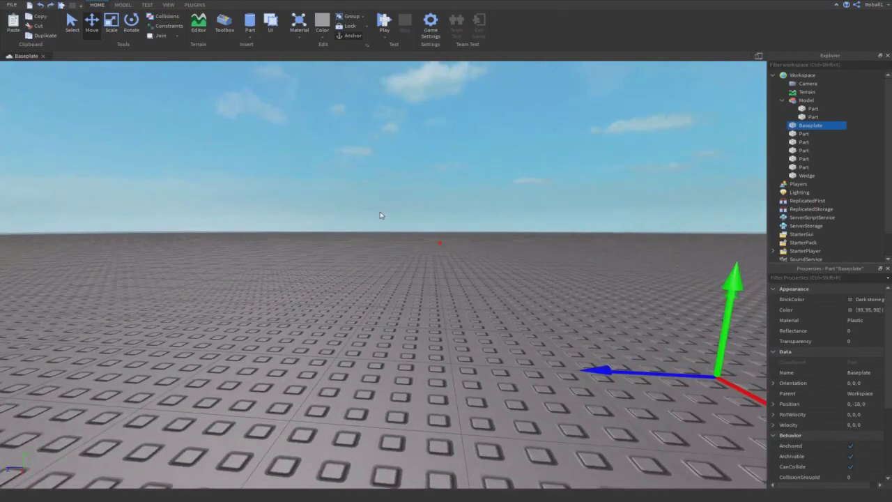
{"action": "left_click", "coordinate": [253, 74]}
Open the Toolbox, look through its list of asset categories, and close it again
{"action": "scroll", "coordinate": [252, 74], "scroll_direction": "down", "scroll_amount": 2}
{"action": "right_click_drag", "start_coordinate": [341, 332], "coordinate": [299, 209]}
{"action": "key", "text": "e"}
{"action": "key", "text": "w"}
{"action": "left_click", "coordinate": [225, 23]}
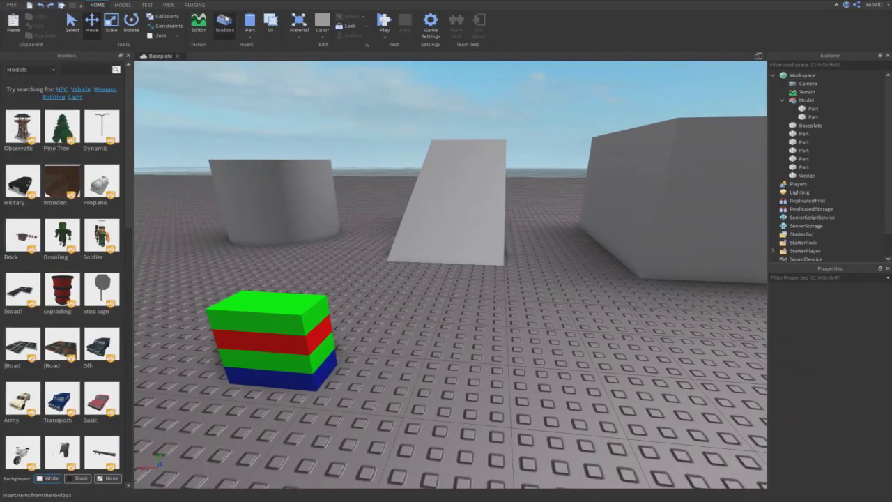
{"action": "left_click", "coordinate": [30, 69]}
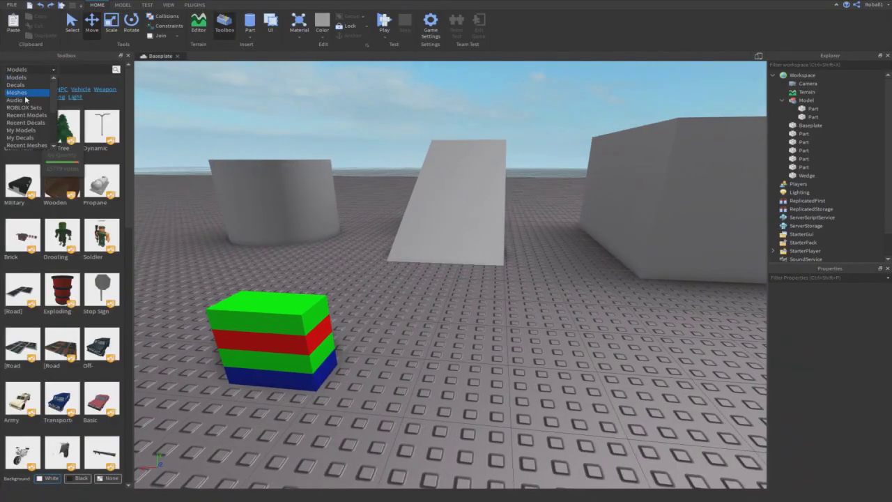
{"action": "scroll", "coordinate": [24, 90], "scroll_direction": "up", "scroll_amount": 2}
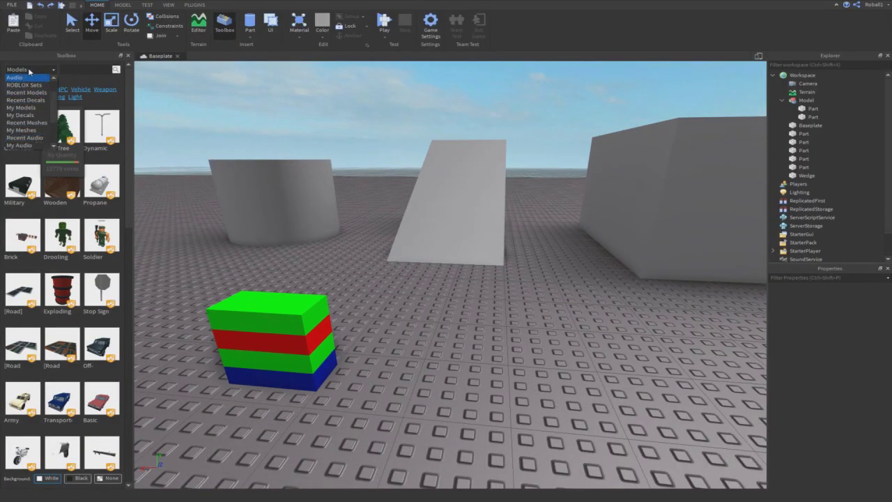
{"action": "left_click", "coordinate": [129, 66]}
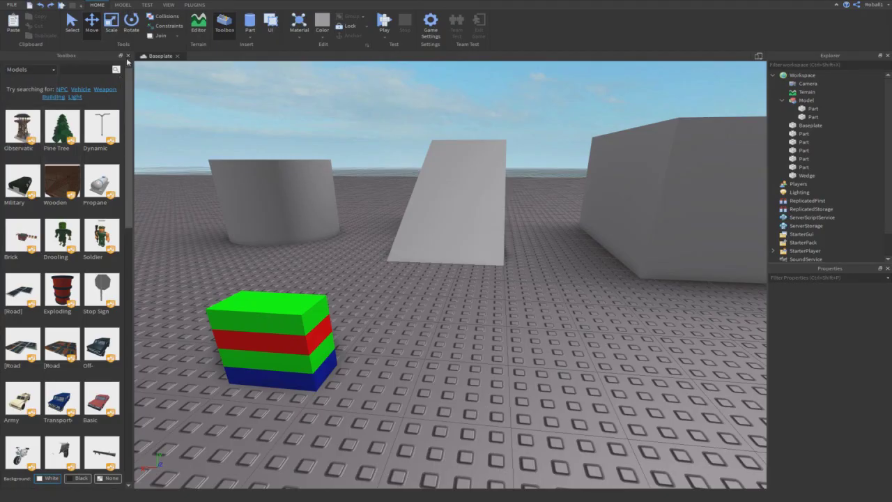
{"action": "left_click", "coordinate": [127, 56]}
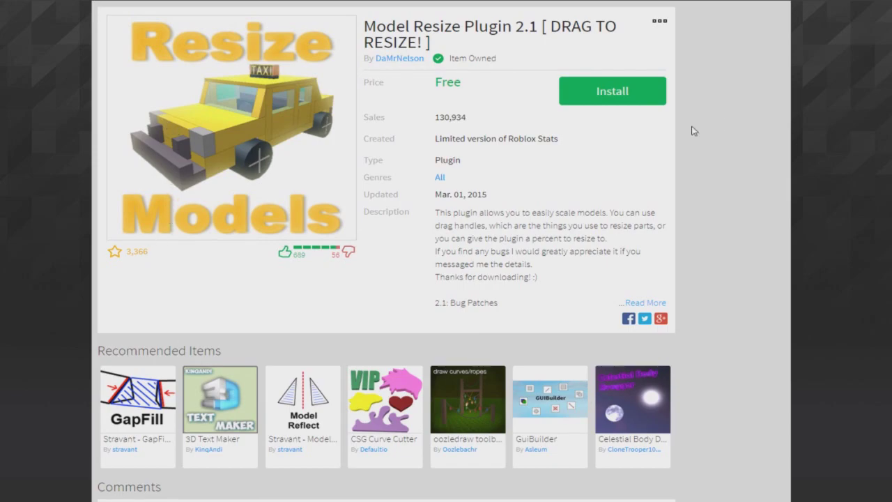
Install Model Resize Plugin 2.1 from its Roblox web page and close the Studio windows that open for it
{"action": "mouse_move", "coordinate": [642, 117]}
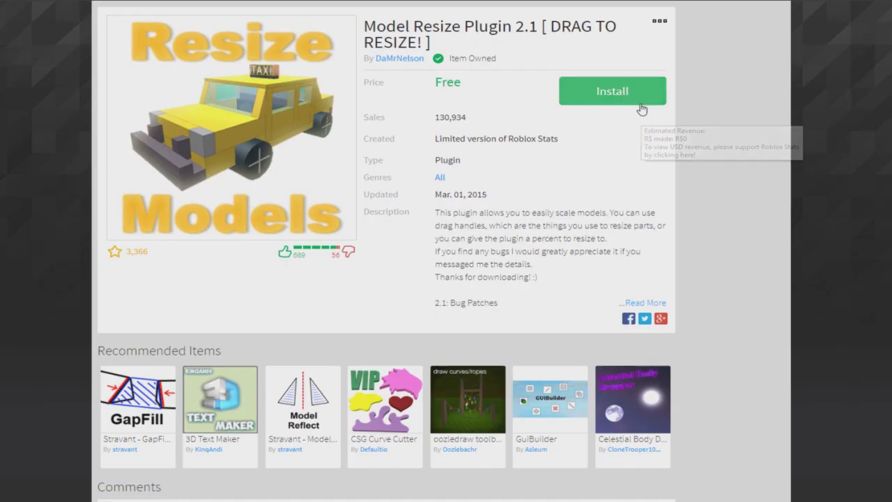
{"action": "left_click", "coordinate": [612, 101]}
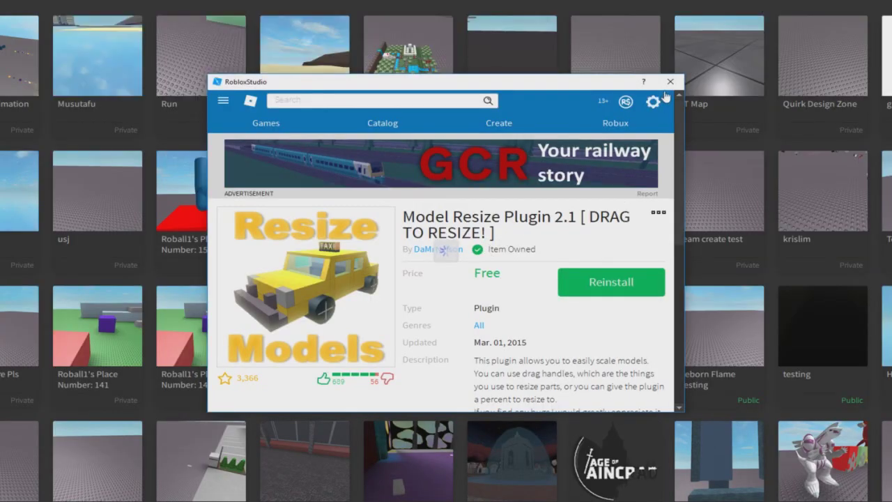
{"action": "left_click", "coordinate": [670, 83]}
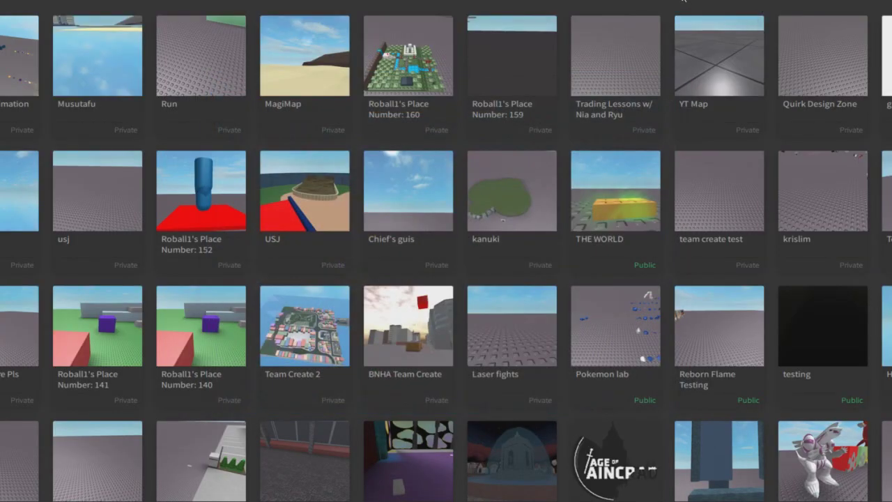
{"action": "left_click", "coordinate": [891, 0]}
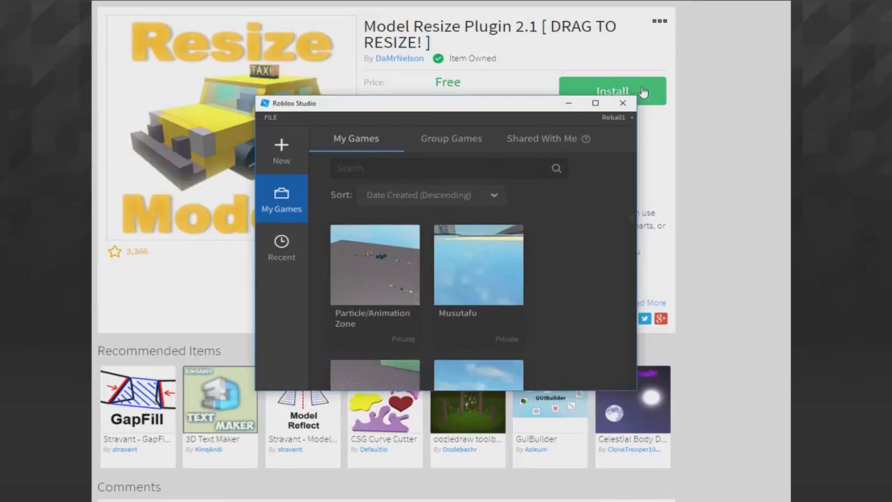
{"action": "left_click", "coordinate": [621, 104]}
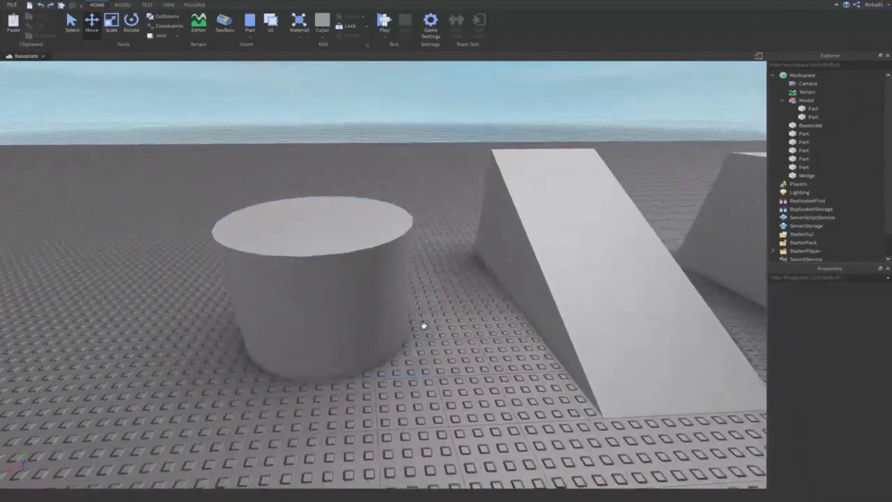
Return to the Baseplate place in Roblox Studio and display the installed plugin tools
{"action": "key", "text": "s"}
{"action": "right_click_drag", "start_coordinate": [424, 326], "coordinate": [423, 325]}
{"action": "key", "text": "w"}
{"action": "right_click_drag", "start_coordinate": [331, 268], "coordinate": [331, 268]}
{"action": "key", "text": "w"}
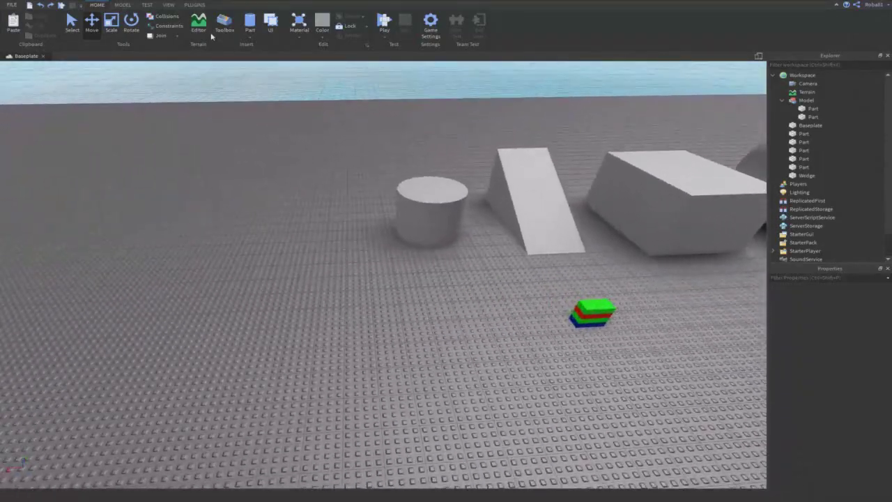
{"action": "left_click", "coordinate": [187, 6]}
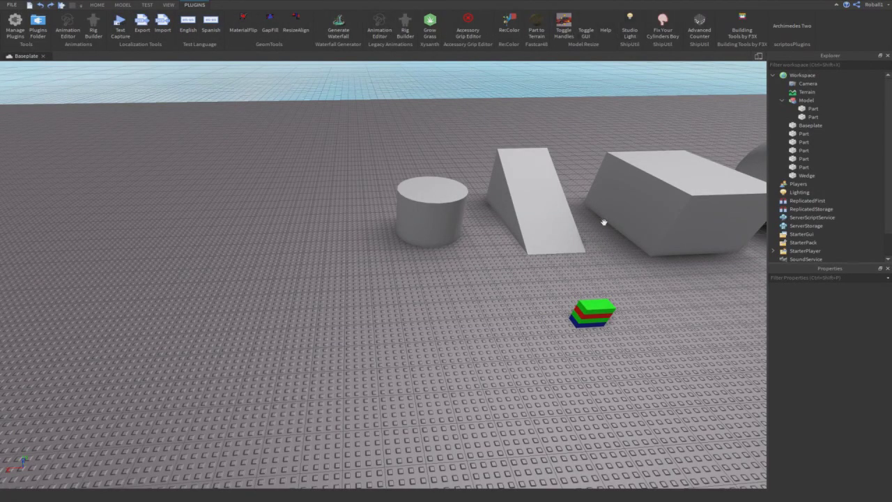
Set the material of the large block between the ramp and the sphere to Wood and clear the selection
{"action": "right_click_drag", "start_coordinate": [605, 223], "coordinate": [604, 222]}
{"action": "key", "text": "d"}
{"action": "right_click_drag", "start_coordinate": [597, 185], "coordinate": [590, 182]}
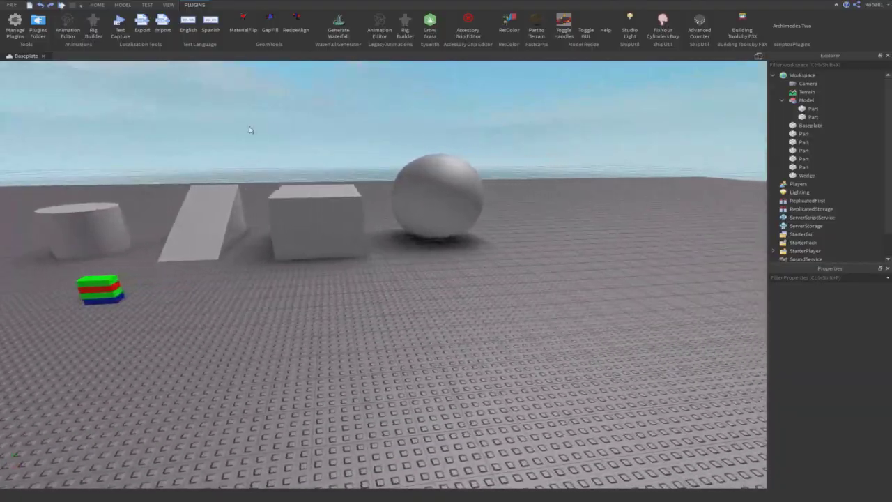
{"action": "key", "text": "d"}
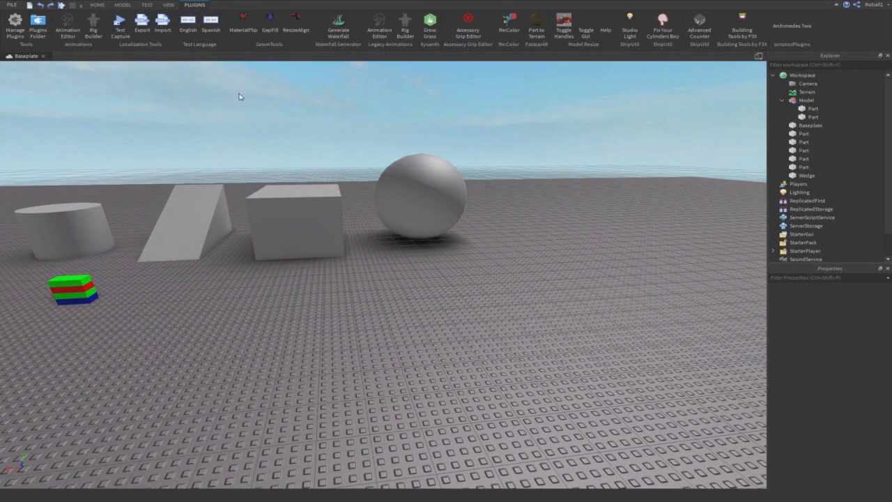
{"action": "right_click_drag", "start_coordinate": [238, 98], "coordinate": [235, 96]}
{"action": "right_click_drag", "start_coordinate": [291, 97], "coordinate": [292, 99]}
{"action": "key", "text": "w"}
{"action": "left_click", "coordinate": [338, 228]}
{"action": "key", "text": "f"}
{"action": "left_click", "coordinate": [859, 323]}
{"action": "key", "text": "w"}
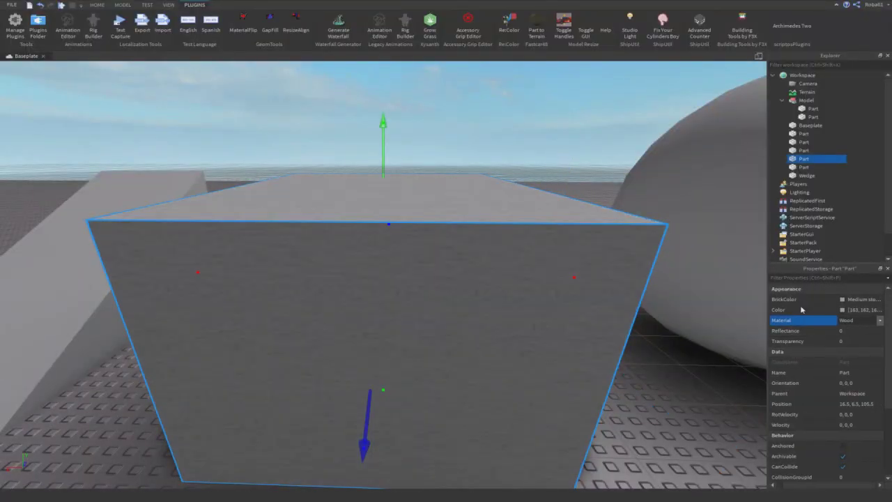
{"action": "left_click", "coordinate": [548, 167]}
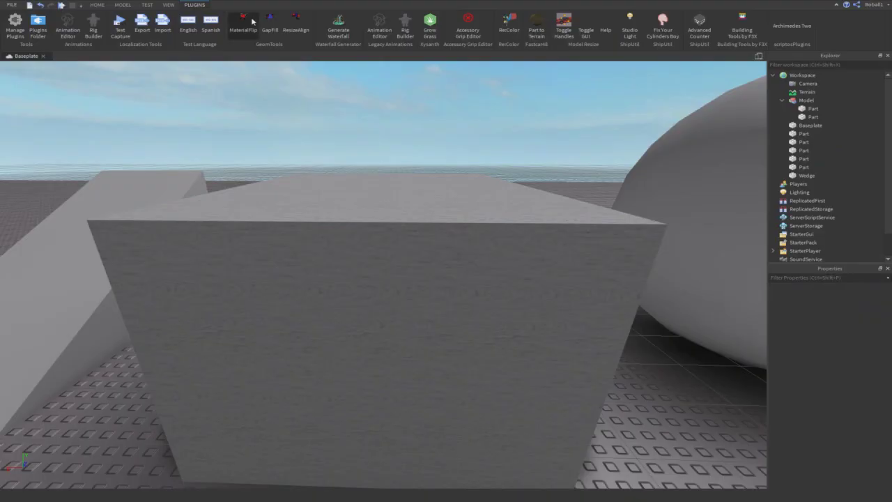
Use the MaterialFlip plugin to change the wood grain direction on the large block's faces
{"action": "key", "text": "a"}
{"action": "key", "text": "w"}
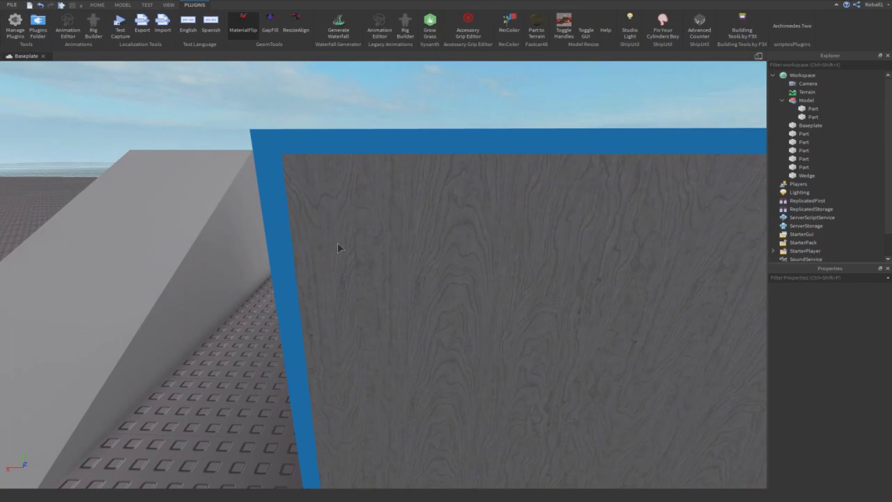
{"action": "key", "text": "e"}
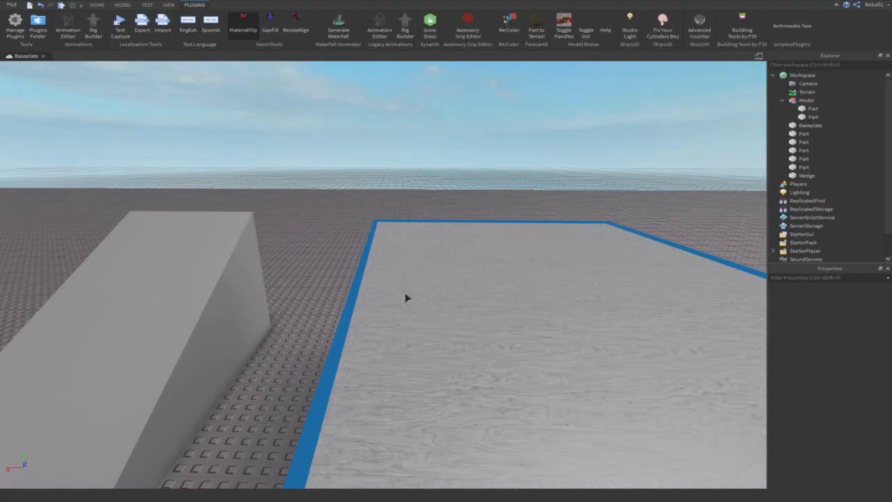
{"action": "key", "text": "q"}
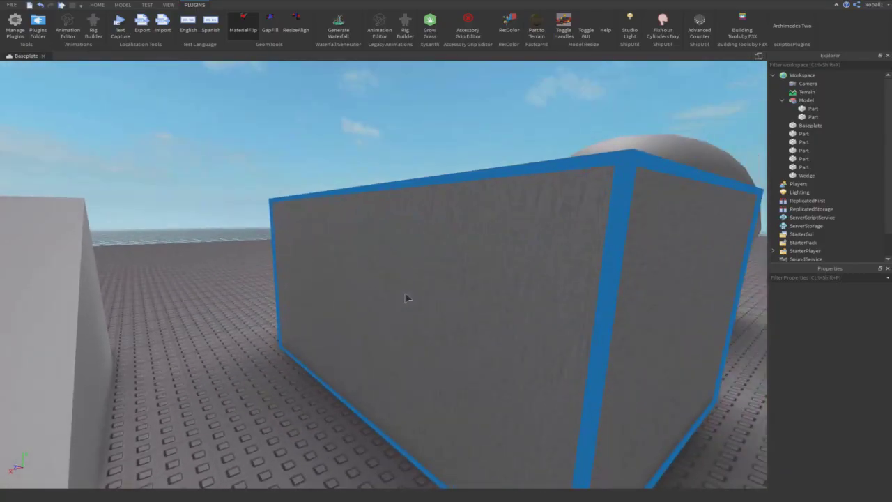
{"action": "right_click_drag", "start_coordinate": [405, 293], "coordinate": [378, 320]}
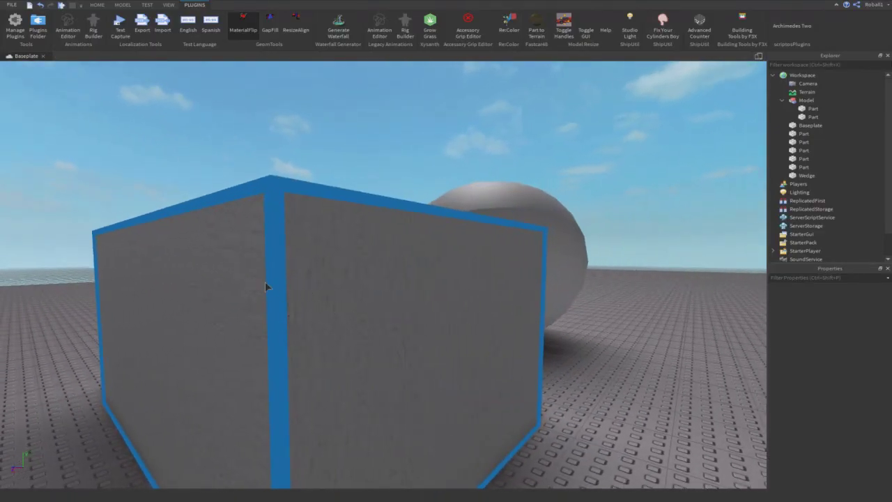
{"action": "right_click_drag", "start_coordinate": [358, 269], "coordinate": [361, 269]}
{"action": "right_click_drag", "start_coordinate": [537, 254], "coordinate": [534, 251]}
{"action": "key", "text": "s"}
{"action": "right_click_drag", "start_coordinate": [310, 90], "coordinate": [301, 90]}
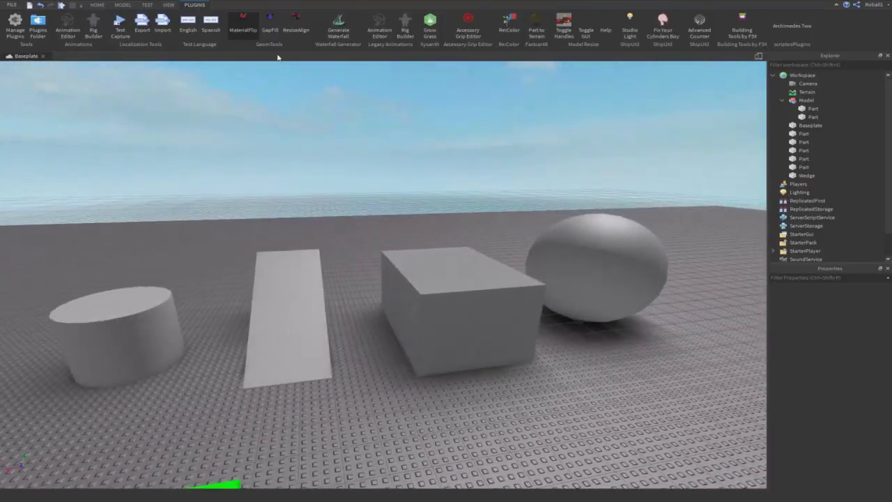
{"action": "key", "text": "w"}
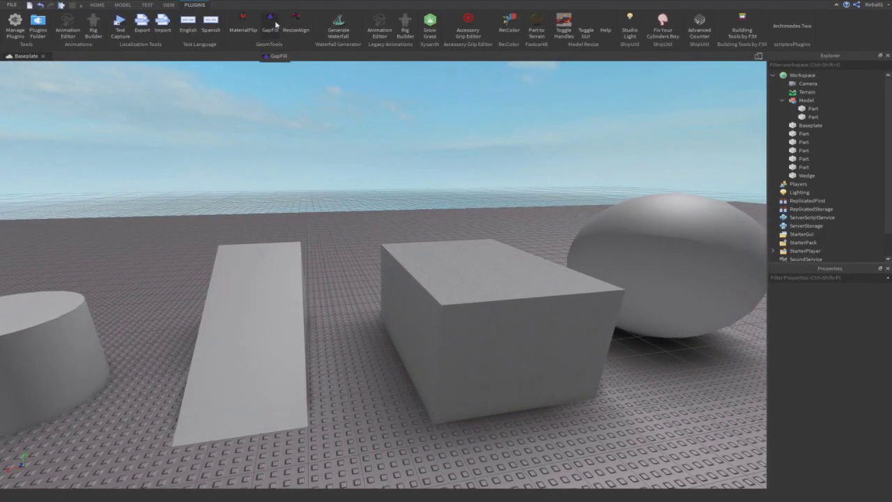
{"action": "left_click", "coordinate": [270, 25]}
{"action": "left_click", "coordinate": [274, 32]}
{"action": "right_click_drag", "start_coordinate": [602, 131], "coordinate": [599, 133]}
Insert a new block part on an empty area of the Baseplate and enlarge it along all three axes
{"action": "left_click", "coordinate": [98, 5]}
{"action": "left_click", "coordinate": [257, 32]}
{"action": "left_click", "coordinate": [259, 48]}
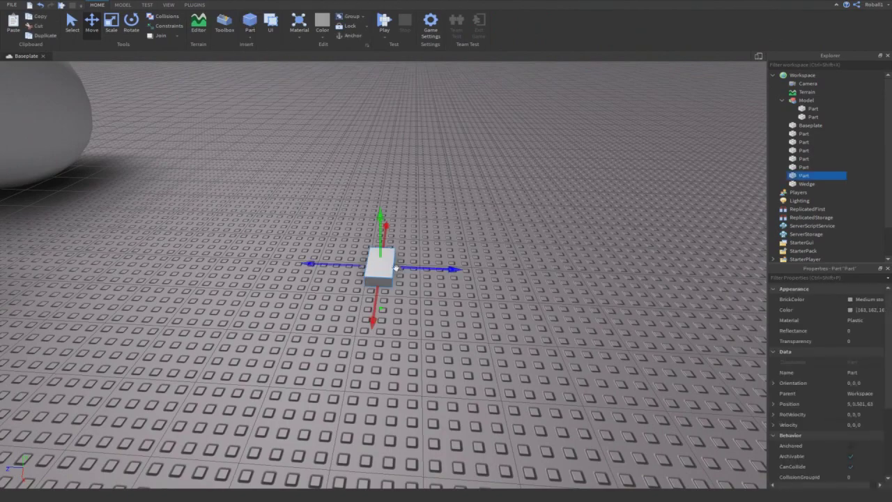
{"action": "scroll", "coordinate": [395, 269], "scroll_direction": "up", "scroll_amount": 3}
{"action": "key", "text": "ctrl+3"}
{"action": "left_click_drag", "start_coordinate": [377, 225], "coordinate": [373, 145]}
{"action": "left_click_drag", "start_coordinate": [322, 229], "coordinate": [251, 219]}
{"action": "left_click_drag", "start_coordinate": [284, 272], "coordinate": [390, 225]}
Duplicate the enlarged block and move the copy along X and Z so a gap separates the two blocks
{"action": "scroll", "coordinate": [334, 328], "scroll_direction": "down", "scroll_amount": 5}
{"action": "key", "text": "ctrl+d"}
{"action": "key", "text": "ctrl+2"}
{"action": "scroll", "coordinate": [368, 223], "scroll_direction": "up", "scroll_amount": 5}
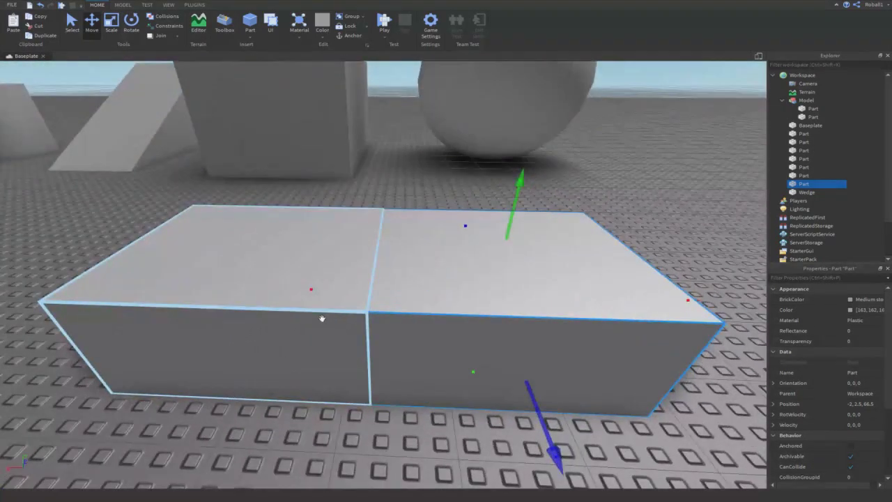
{"action": "left_click_drag", "start_coordinate": [311, 290], "coordinate": [556, 290]}
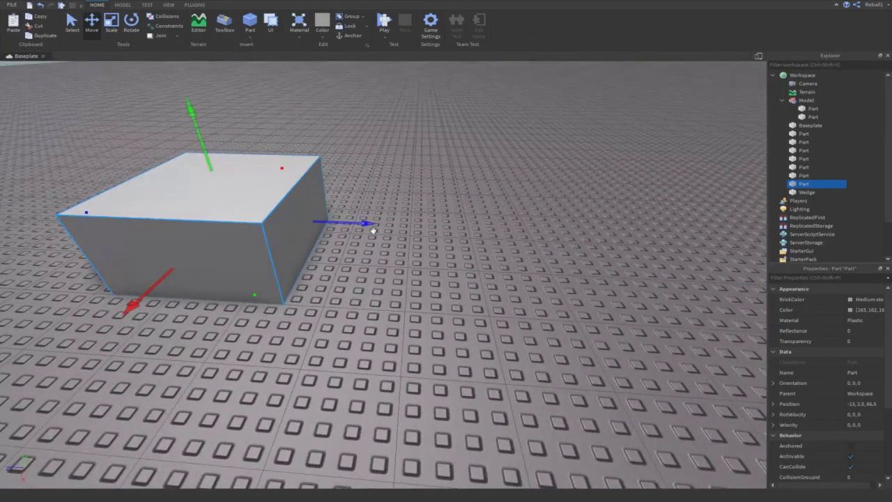
{"action": "left_click_drag", "start_coordinate": [373, 230], "coordinate": [481, 228]}
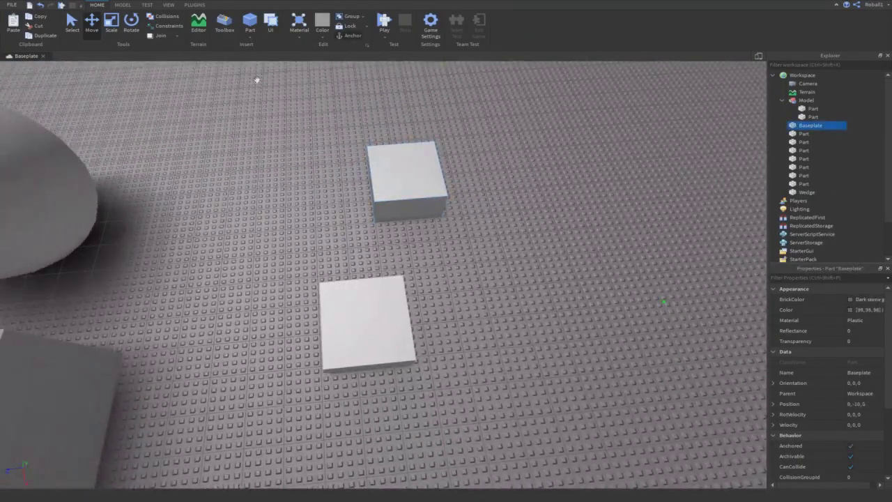
Bridge the gap between the facing edges of the two new blocks with the GapFill plugin
{"action": "left_click", "coordinate": [194, 5]}
{"action": "left_click", "coordinate": [270, 25]}
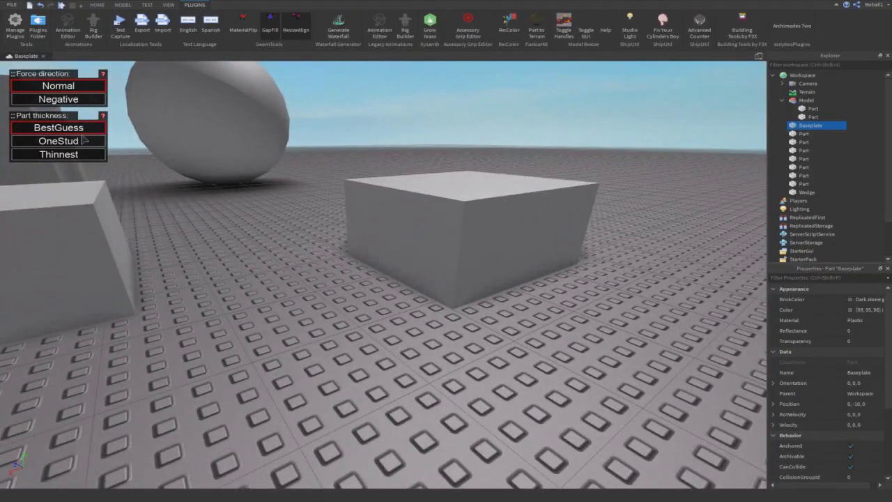
{"action": "scroll", "coordinate": [91, 141], "scroll_direction": "down", "scroll_amount": 3}
{"action": "right_click_drag", "start_coordinate": [140, 159], "coordinate": [313, 258]}
{"action": "key", "text": "w"}
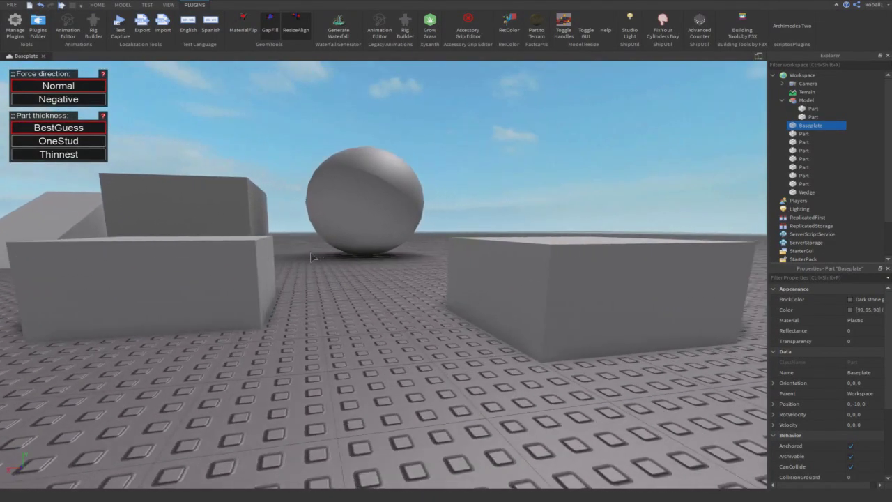
{"action": "left_click", "coordinate": [246, 283]}
{"action": "left_click", "coordinate": [553, 267]}
Fill the remaining triangular notch between the bridging part and the block with GapFill, and leave the plugin
{"action": "key", "text": "e"}
{"action": "right_click_drag", "start_coordinate": [554, 270], "coordinate": [553, 265]}
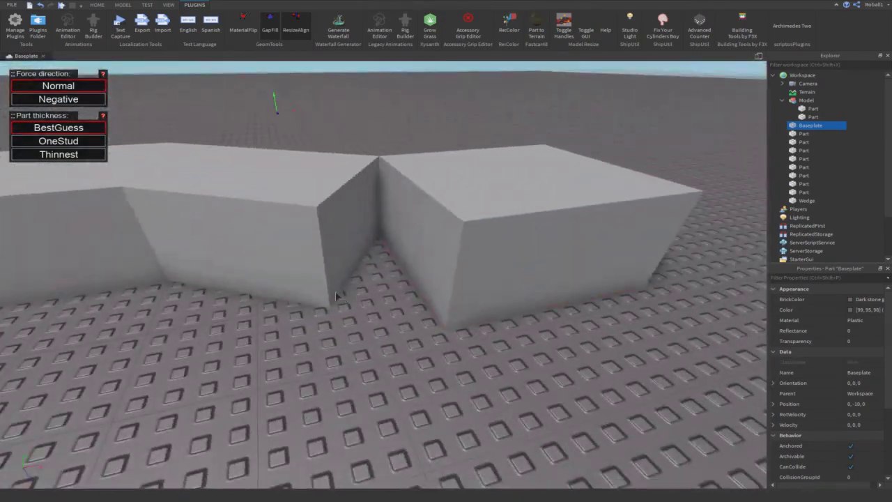
{"action": "left_click", "coordinate": [440, 295]}
{"action": "right_click_drag", "start_coordinate": [453, 299], "coordinate": [451, 299]}
{"action": "key", "text": "ctrl+1"}
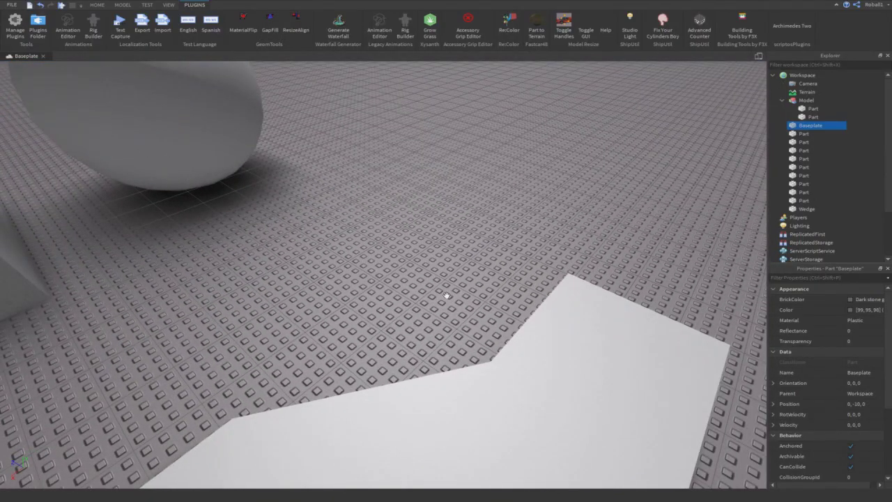
Ungroup the model made of the upper green and red parts in the coloured stack
{"action": "scroll", "coordinate": [368, 259], "scroll_direction": "down", "scroll_amount": 5}
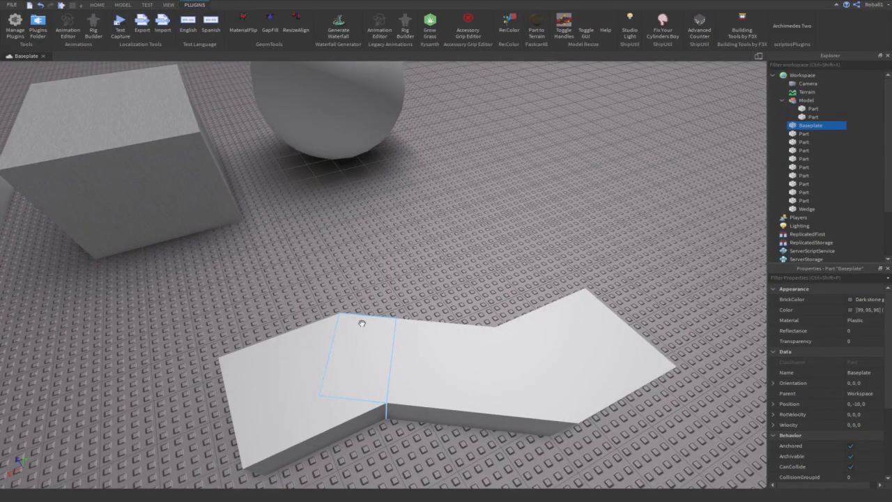
{"action": "right_click_drag", "start_coordinate": [362, 272], "coordinate": [342, 246]}
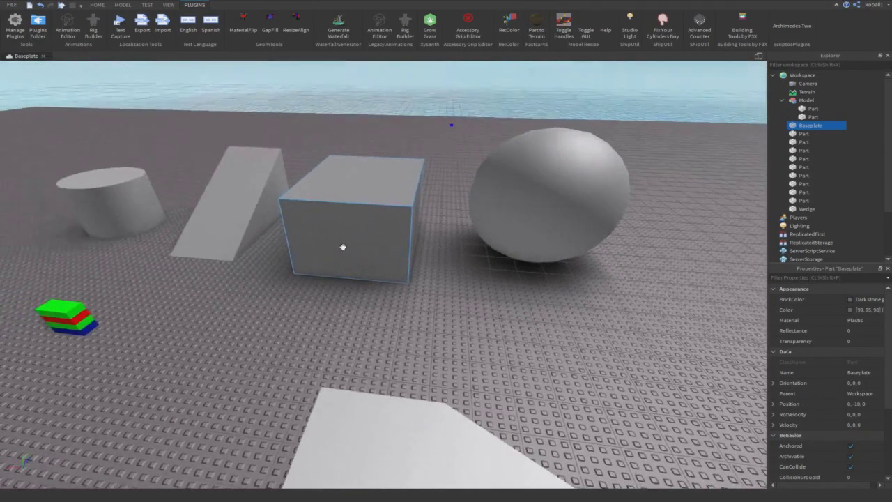
{"action": "left_click", "coordinate": [66, 312]}
{"action": "key", "text": "f"}
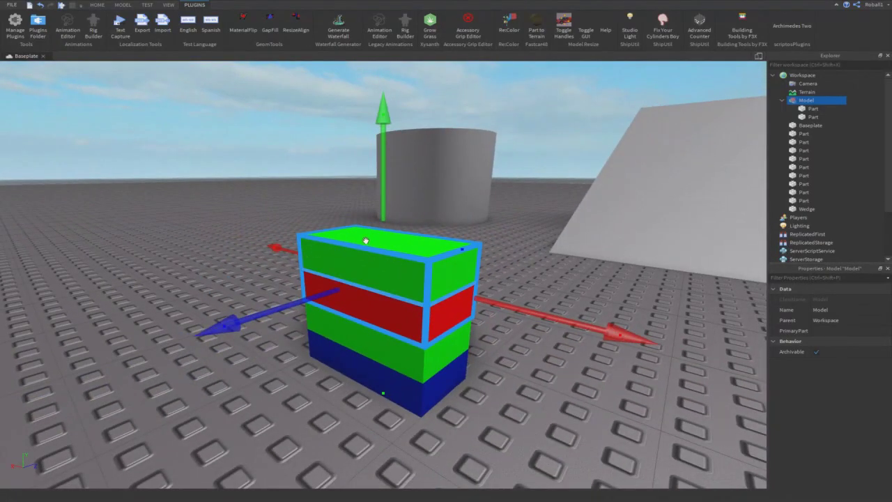
{"action": "left_click", "coordinate": [366, 240], "text": "alt"}
{"action": "right_click_drag", "start_coordinate": [361, 241], "coordinate": [442, 244]}
{"action": "left_click", "coordinate": [442, 244]}
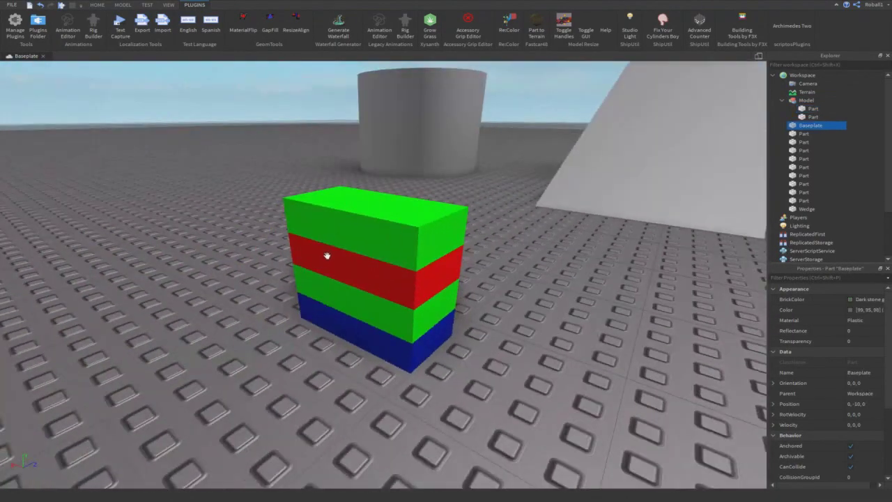
{"action": "left_click", "coordinate": [335, 244]}
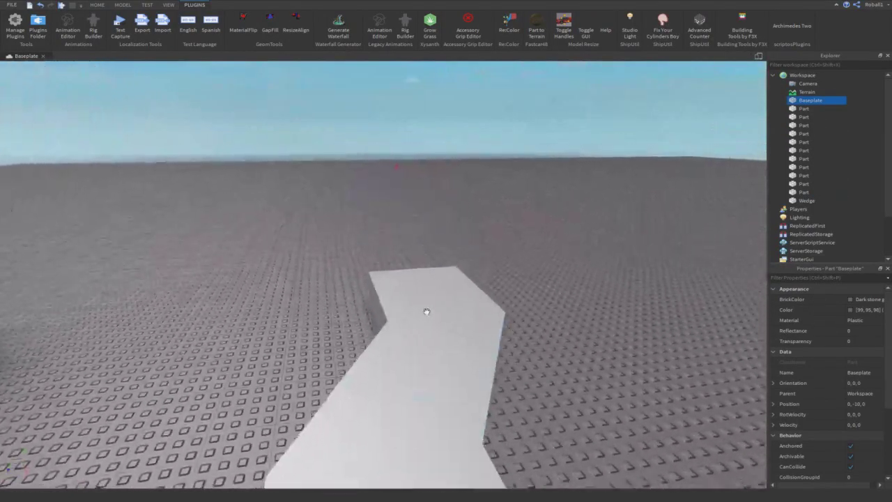
Try to move the two bridging parts between the white blocks together, and undo the move
{"action": "left_click", "coordinate": [397, 329]}
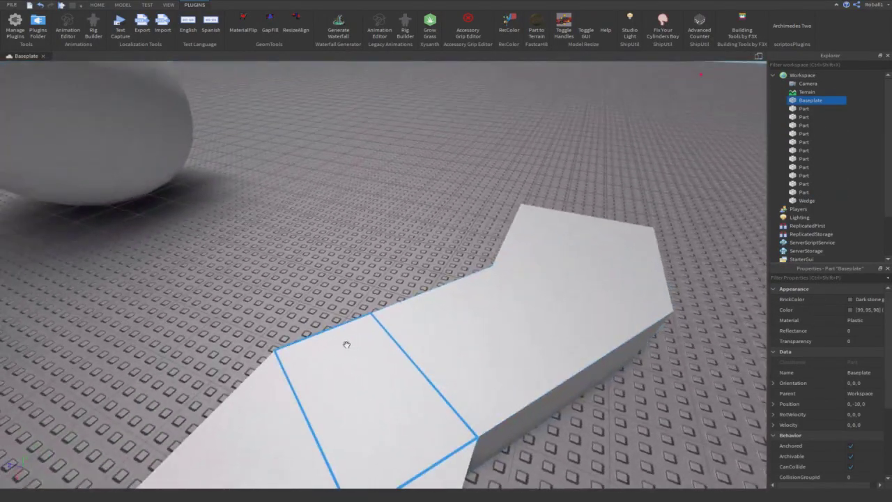
{"action": "left_click", "coordinate": [359, 343]}
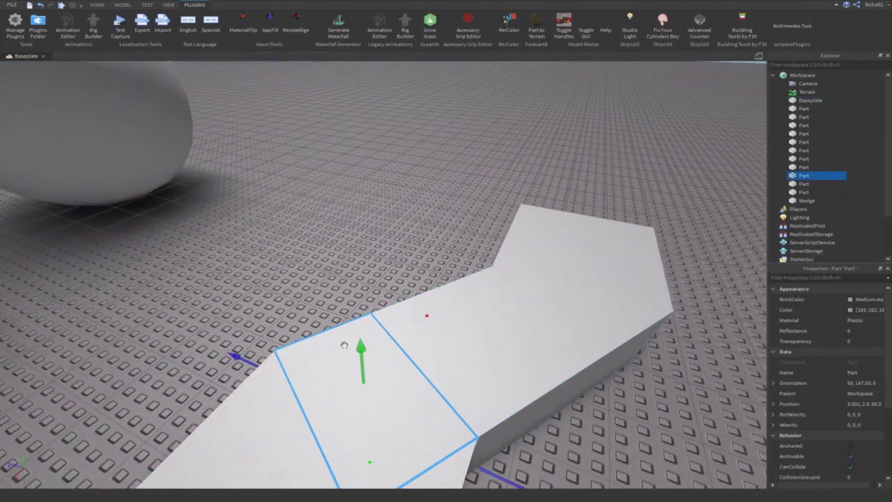
{"action": "left_click", "coordinate": [513, 329], "text": "ctrl"}
{"action": "right_click_drag", "start_coordinate": [563, 324], "coordinate": [560, 328]}
{"action": "left_click_drag", "start_coordinate": [556, 334], "coordinate": [464, 333]}
{"action": "right_click_drag", "start_coordinate": [446, 334], "coordinate": [446, 334]}
{"action": "key", "text": "ctrl+z"}
Colour the longer bridging part Deep blue and the smaller bridging part beside it Magenta
{"action": "key", "text": "a"}
{"action": "right_click_drag", "start_coordinate": [387, 334], "coordinate": [381, 340]}
{"action": "key", "text": "w"}
{"action": "left_click", "coordinate": [284, 387]}
{"action": "left_click", "coordinate": [303, 307]}
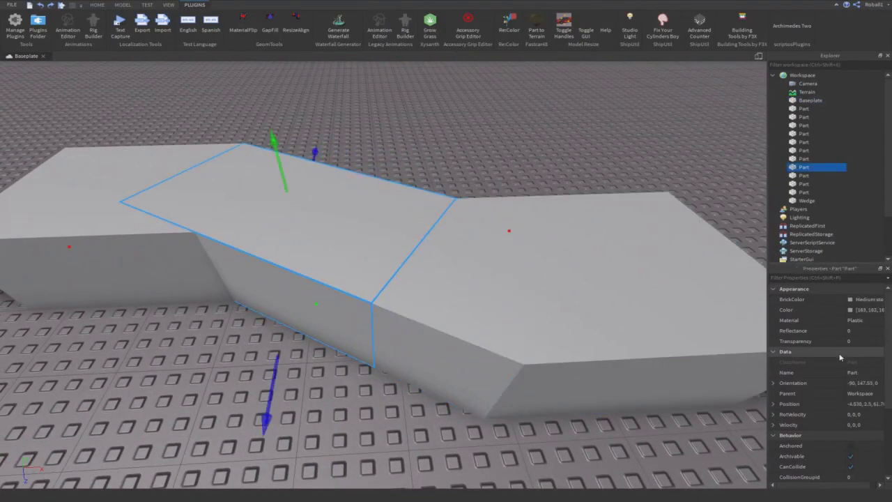
{"action": "left_click", "coordinate": [850, 305]}
{"action": "left_click", "coordinate": [812, 322]}
{"action": "left_click", "coordinate": [578, 293]}
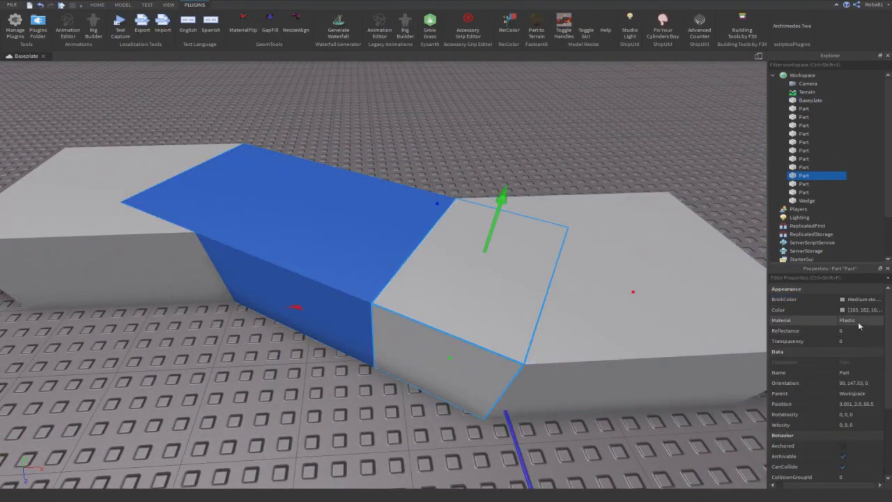
{"action": "left_click", "coordinate": [841, 301]}
{"action": "left_click", "coordinate": [827, 329]}
{"action": "left_click", "coordinate": [829, 302]}
Colour the block beside the magenta part Really red and the block at the other end bright green
{"action": "left_click", "coordinate": [618, 318]}
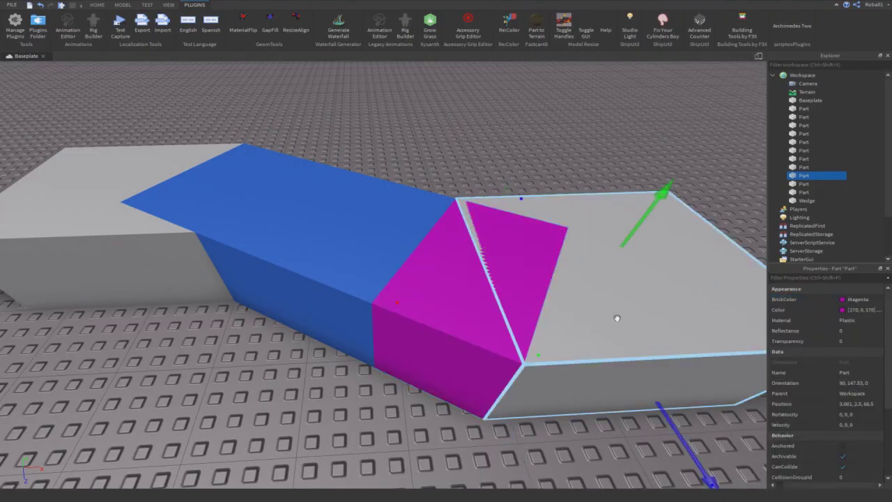
{"action": "left_click", "coordinate": [843, 299]}
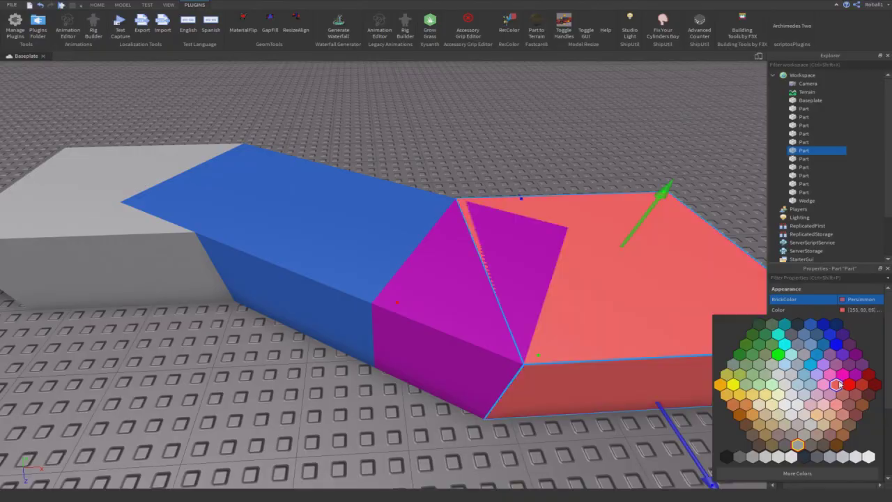
{"action": "left_click", "coordinate": [848, 384]}
{"action": "key", "text": "a"}
{"action": "key", "text": "s"}
{"action": "left_click", "coordinate": [289, 234]}
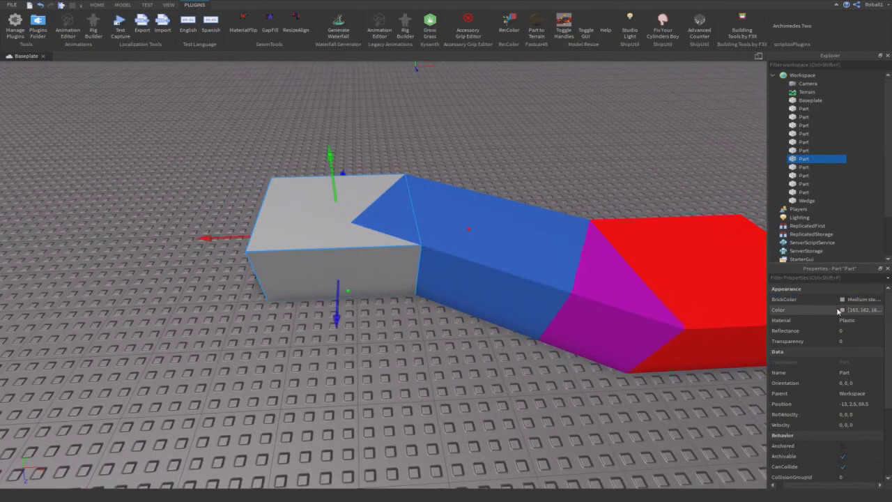
{"action": "left_click", "coordinate": [829, 301]}
{"action": "left_click", "coordinate": [779, 353]}
{"action": "left_click", "coordinate": [423, 385]}
Delete the magenta bridging part between the blue part and the red block
{"action": "key", "text": "d"}
{"action": "right_click_drag", "start_coordinate": [419, 386], "coordinate": [412, 362]}
{"action": "key", "text": "w"}
{"action": "key", "text": "d"}
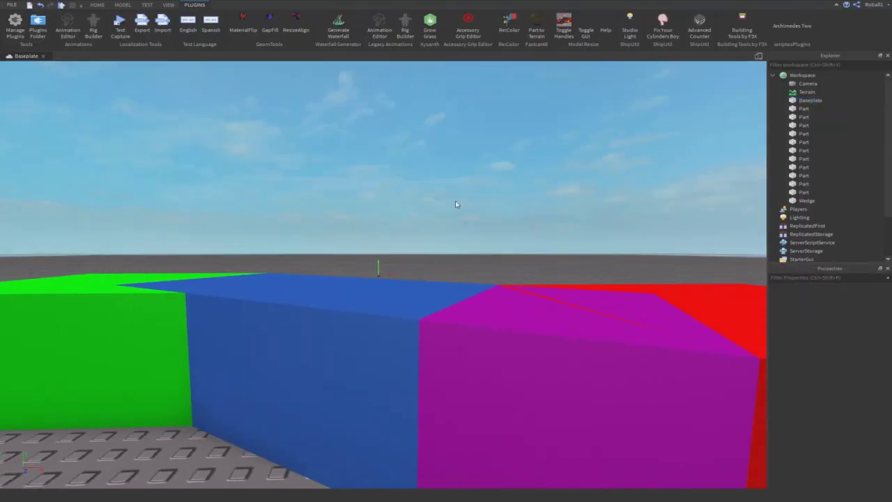
{"action": "left_click", "coordinate": [455, 202]}
{"action": "right_click_drag", "start_coordinate": [456, 203], "coordinate": [455, 204]}
{"action": "key", "text": "d"}
{"action": "left_click", "coordinate": [402, 342]}
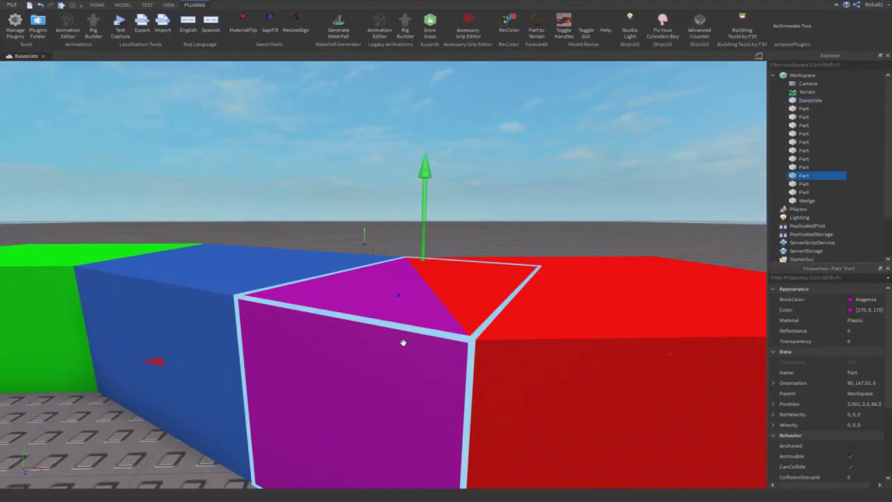
{"action": "key", "text": "Delete"}
{"action": "key", "text": "Delete"}
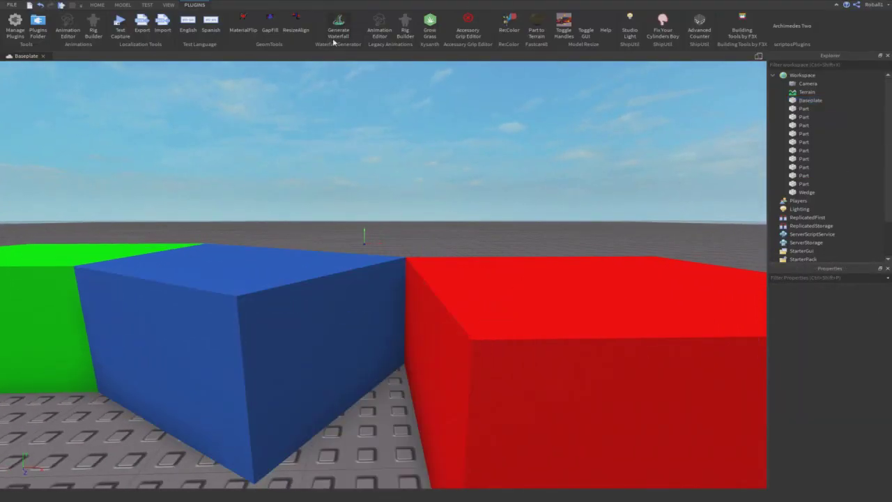
Join the facing ends of the red block and the blue part with ResizeAlign's OuterTouch method, and leave the plugin
{"action": "left_click", "coordinate": [287, 32]}
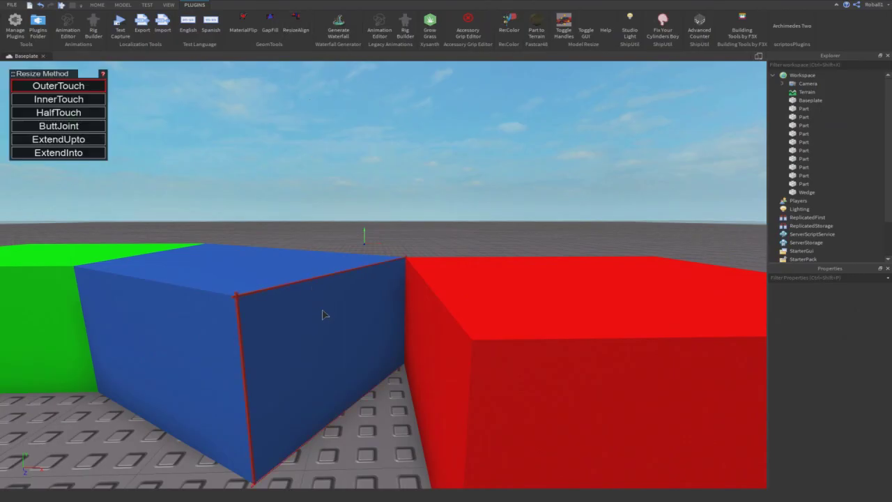
{"action": "key", "text": "a"}
{"action": "right_click_drag", "start_coordinate": [324, 313], "coordinate": [326, 312]}
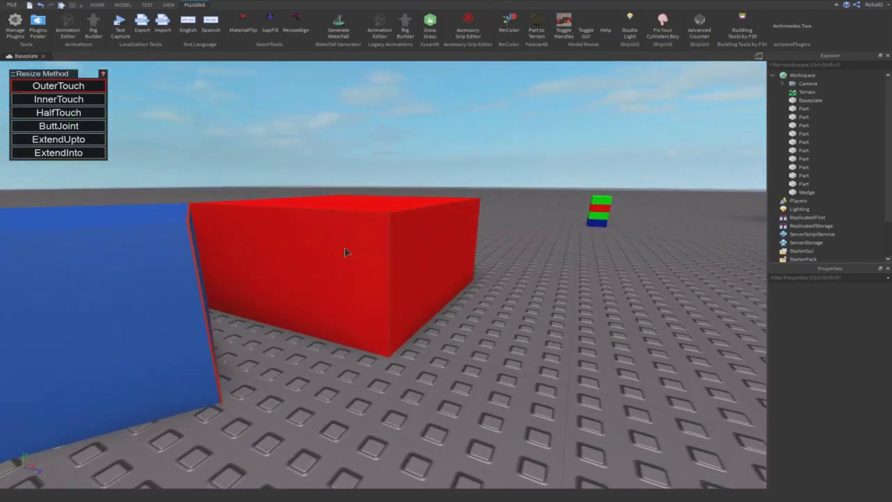
{"action": "left_click", "coordinate": [313, 243]}
{"action": "key", "text": "d"}
{"action": "right_click_drag", "start_coordinate": [548, 288], "coordinate": [548, 288]}
{"action": "key", "text": "w"}
{"action": "right_click_drag", "start_coordinate": [328, 265], "coordinate": [324, 270]}
{"action": "key", "text": "a"}
{"action": "key", "text": "d"}
{"action": "left_click", "coordinate": [322, 285]}
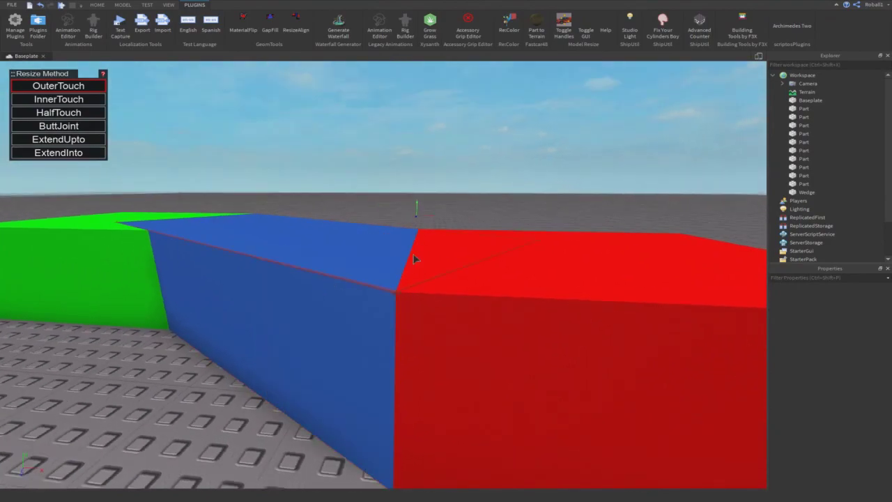
{"action": "key", "text": "a"}
{"action": "right_click_drag", "start_coordinate": [460, 99], "coordinate": [451, 100]}
{"action": "key", "text": "Escape"}
Try altering the blue bridging part with the Model Resize handles, undo the changes and turn the handles off
{"action": "key", "text": "e"}
{"action": "scroll", "coordinate": [451, 101], "scroll_direction": "down", "scroll_amount": 5}
{"action": "scroll", "coordinate": [454, 95], "scroll_direction": "up", "scroll_amount": 10}
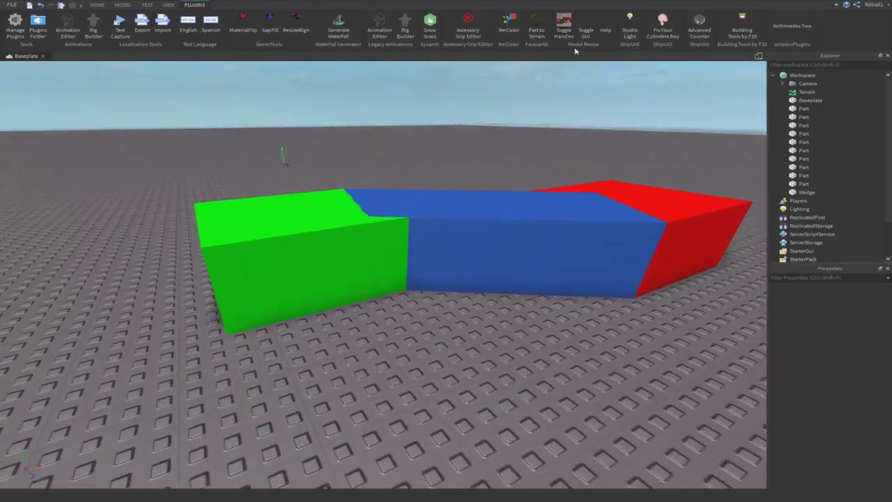
{"action": "scroll", "coordinate": [582, 75], "scroll_direction": "down", "scroll_amount": 4}
{"action": "left_click", "coordinate": [423, 238]}
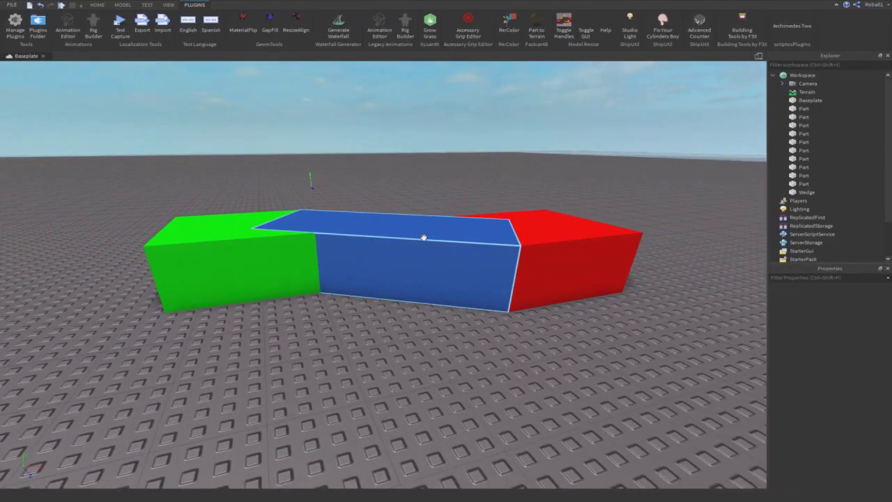
{"action": "left_click", "coordinate": [423, 238]}
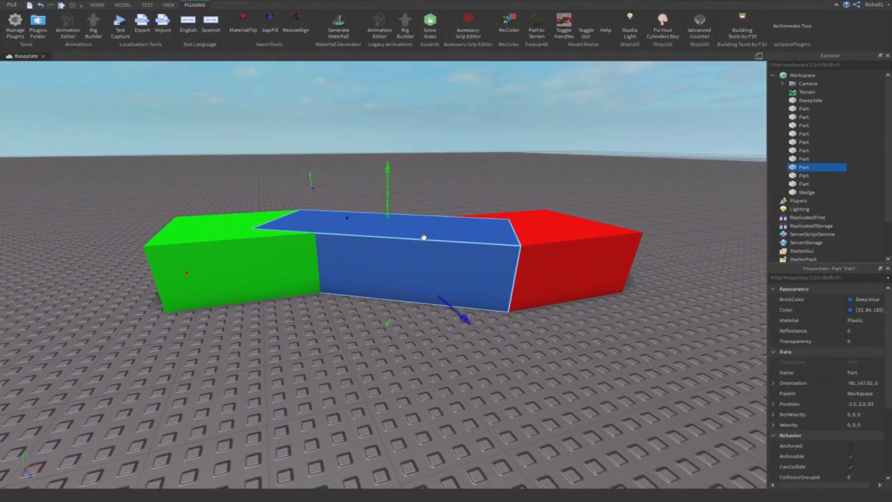
{"action": "left_click", "coordinate": [556, 31]}
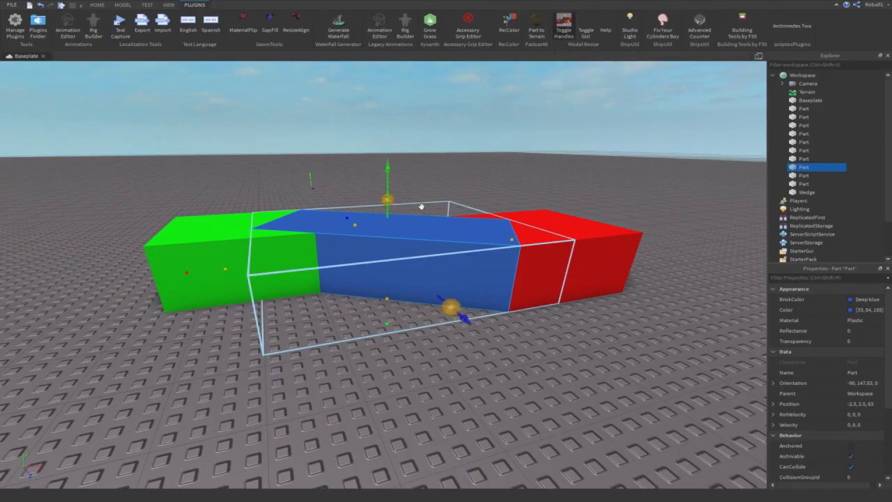
{"action": "right_click_drag", "start_coordinate": [421, 206], "coordinate": [422, 206]}
{"action": "left_click_drag", "start_coordinate": [376, 245], "coordinate": [282, 132]}
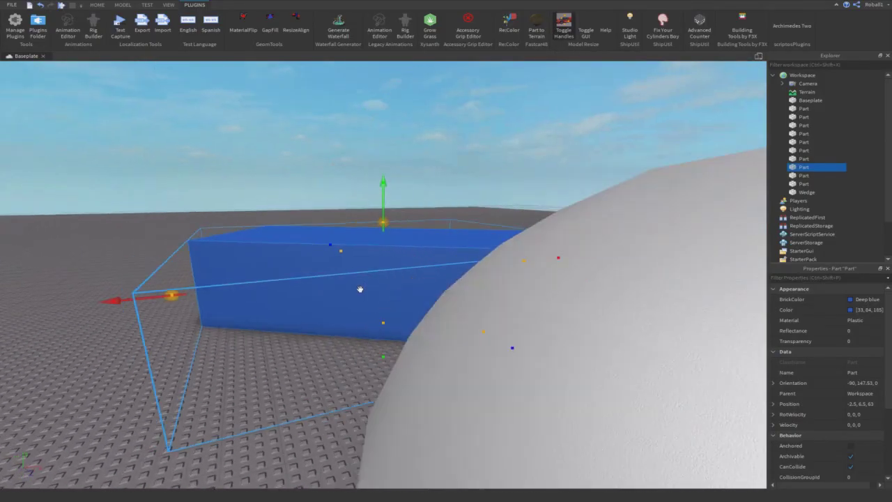
{"action": "scroll", "coordinate": [377, 246], "scroll_direction": "up", "scroll_amount": 5}
{"action": "key", "text": "ctrl+z"}
{"action": "mouse_move", "coordinate": [454, 170]}
{"action": "right_mouse_down"}
{"action": "mouse_move", "coordinate": [441, 180]}
{"action": "mouse_move", "coordinate": [449, 176]}
{"action": "right_mouse_up"}
{"action": "key", "text": "ctrl+z"}
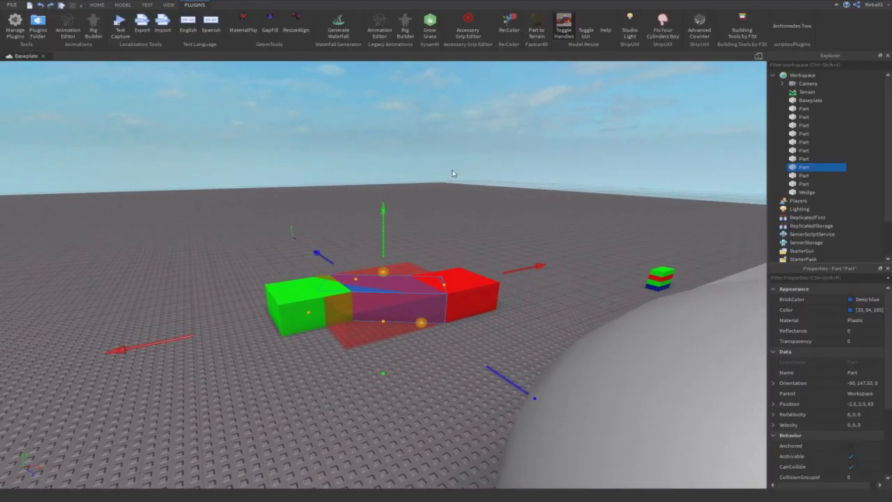
{"action": "left_click", "coordinate": [561, 32]}
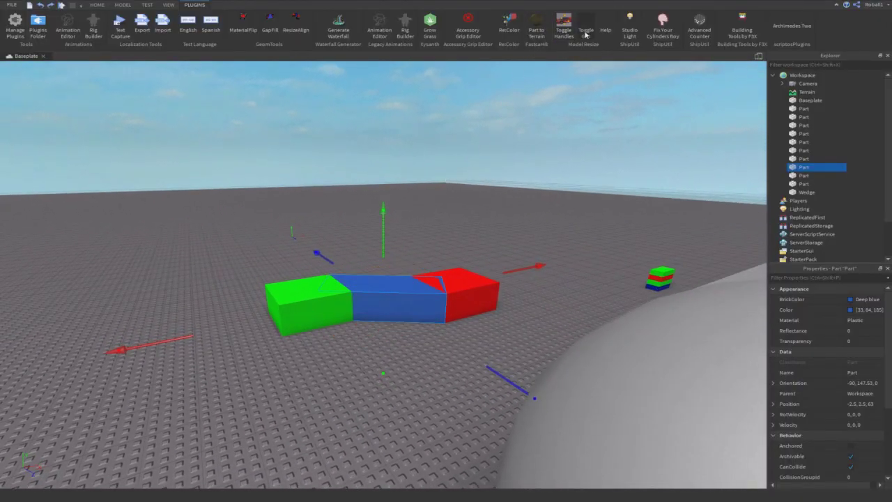
Try scaling the blue part to 500 percent in the Model Resize window, undo the scaling and close the window
{"action": "left_click", "coordinate": [585, 33]}
{"action": "right_click_drag", "start_coordinate": [411, 401], "coordinate": [410, 395]}
{"action": "right_click_drag", "start_coordinate": [312, 337], "coordinate": [313, 336]}
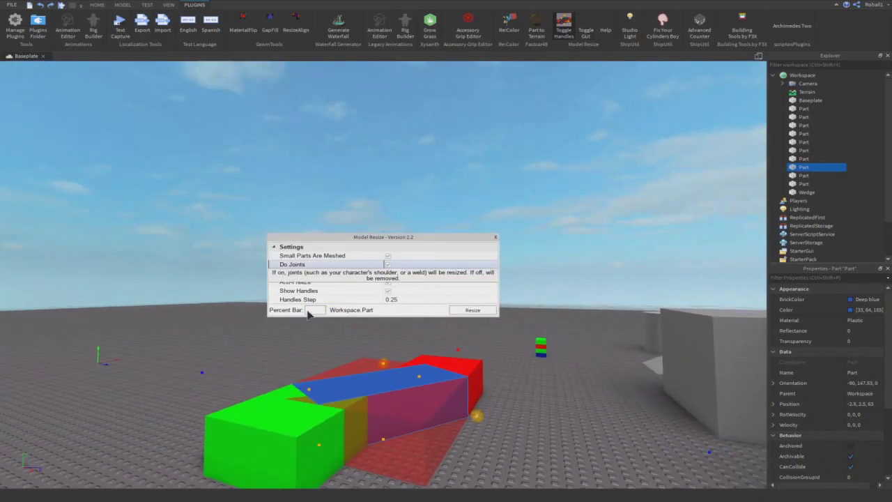
{"action": "left_click", "coordinate": [454, 314]}
{"action": "right_click_drag", "start_coordinate": [406, 398], "coordinate": [406, 400]}
{"action": "scroll", "coordinate": [406, 398], "scroll_direction": "down", "scroll_amount": 10}
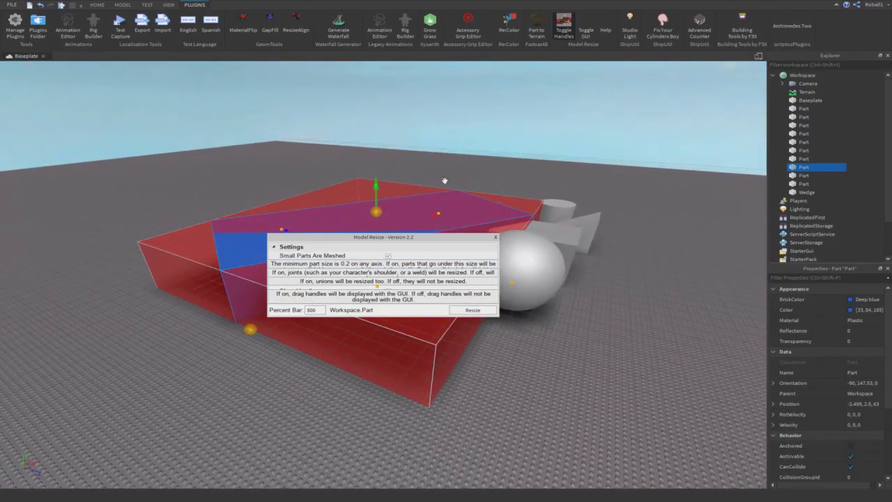
{"action": "key", "text": "ctrl+z"}
{"action": "left_click", "coordinate": [587, 31]}
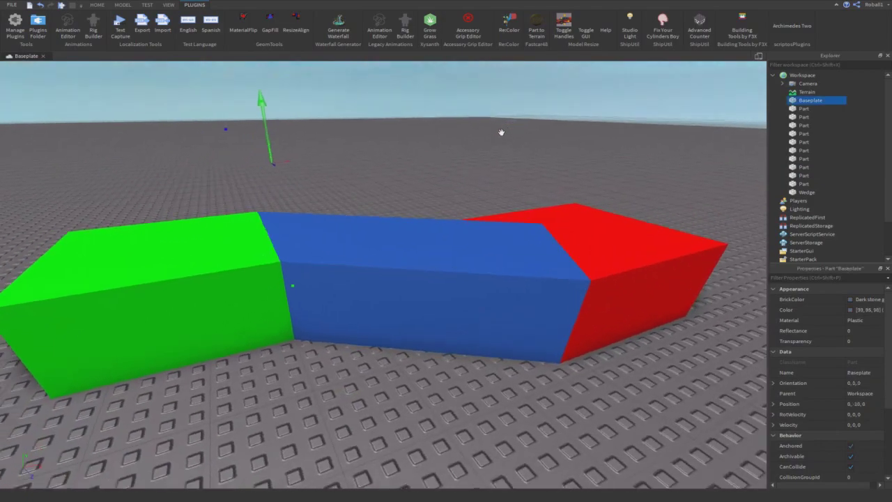
Start the Building Tools by F3X plugin and dismiss its HttpService notice
{"action": "right_click_drag", "start_coordinate": [502, 133], "coordinate": [502, 133]}
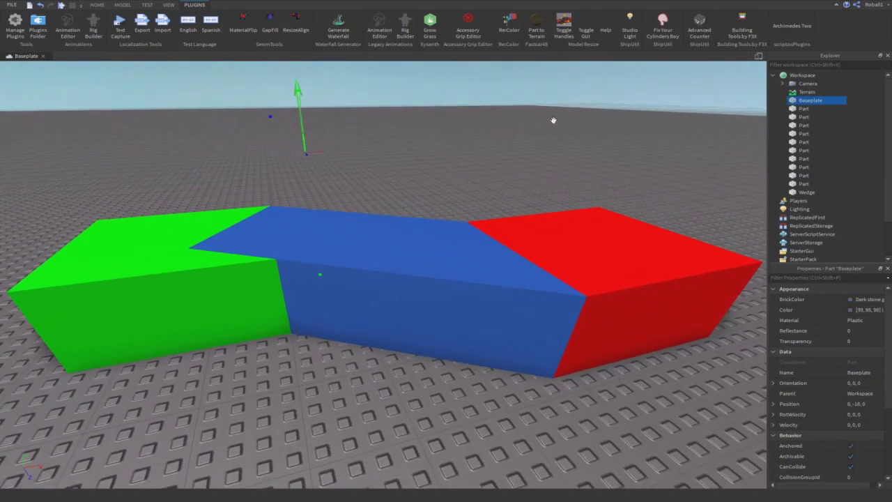
{"action": "left_click", "coordinate": [717, 113]}
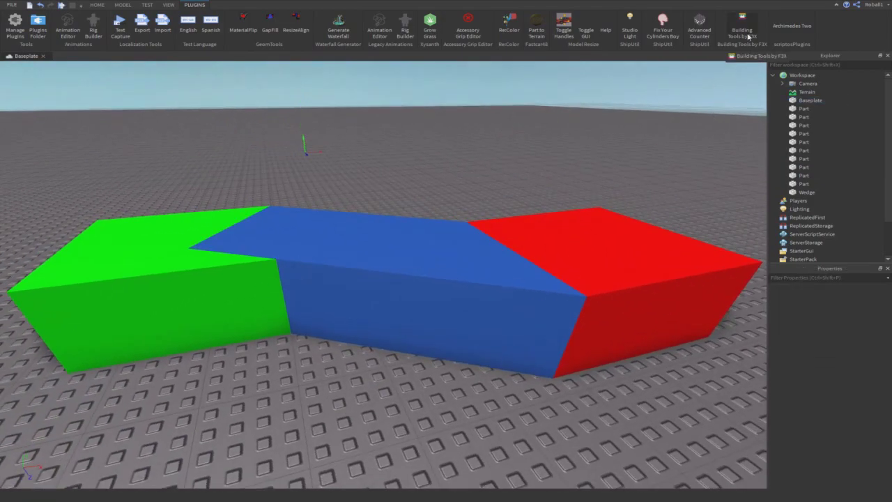
{"action": "left_click", "coordinate": [742, 31]}
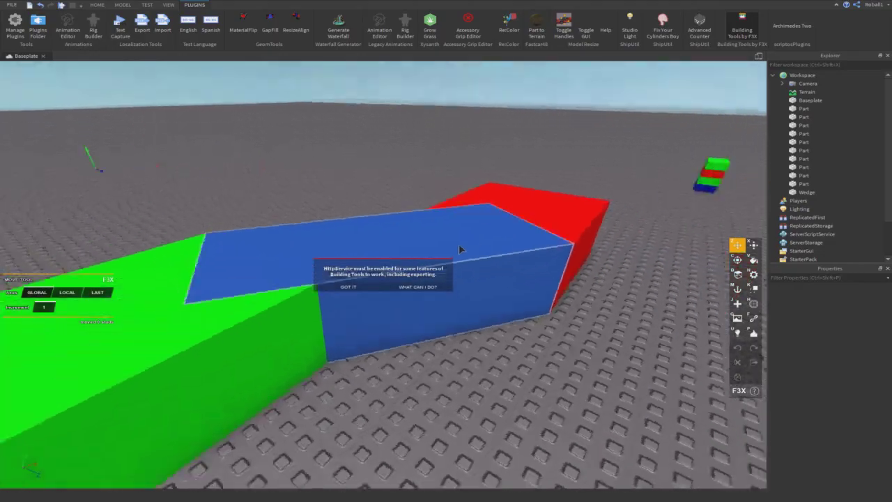
{"action": "left_click", "coordinate": [346, 289]}
{"action": "right_click_drag", "start_coordinate": [354, 291], "coordinate": [356, 292]}
{"action": "scroll", "coordinate": [356, 293], "scroll_direction": "down", "scroll_amount": 5}
{"action": "left_click_drag", "start_coordinate": [335, 253], "coordinate": [464, 388]}
{"action": "key", "text": "ctrl+z"}
{"action": "scroll", "coordinate": [824, 427], "scroll_direction": "down", "scroll_amount": 1}
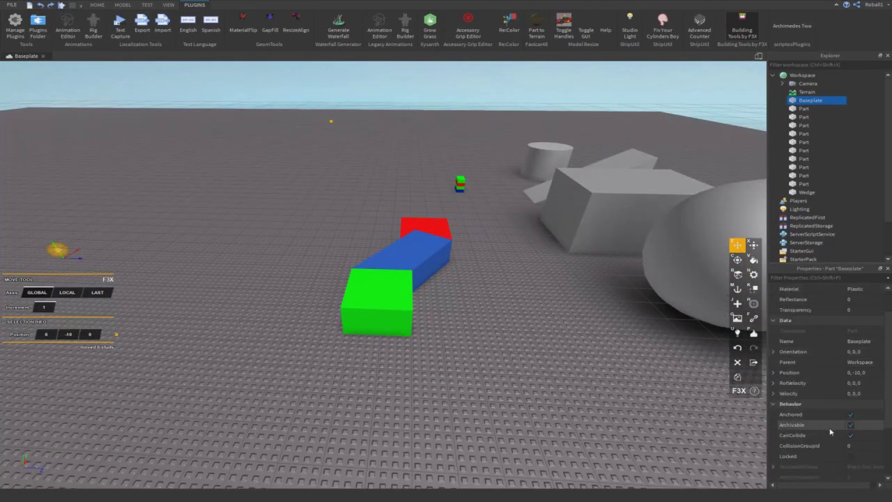
{"action": "left_click_drag", "start_coordinate": [235, 408], "coordinate": [464, 195]}
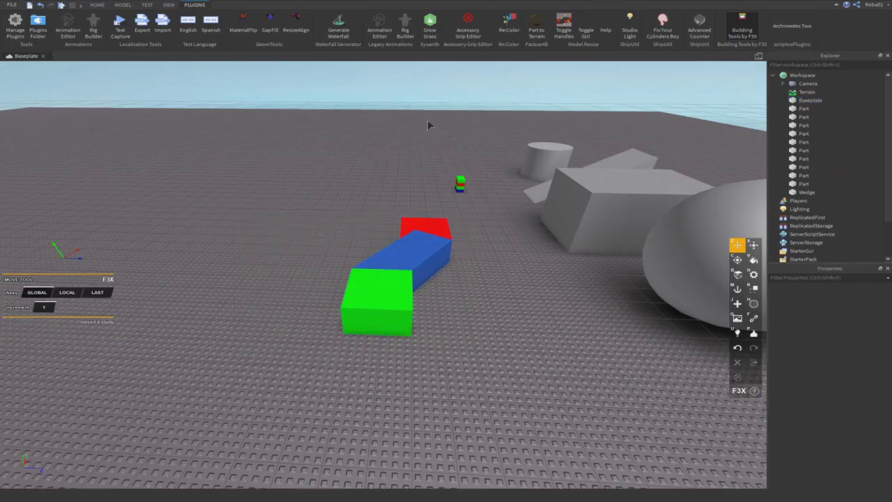
Select the red, blue and green blocks together and delete them
{"action": "left_click", "coordinate": [419, 254], "text": "shift"}
{"action": "left_click", "coordinate": [436, 214]}
{"action": "left_click", "coordinate": [426, 227]}
{"action": "left_click", "coordinate": [409, 256], "text": "shift"}
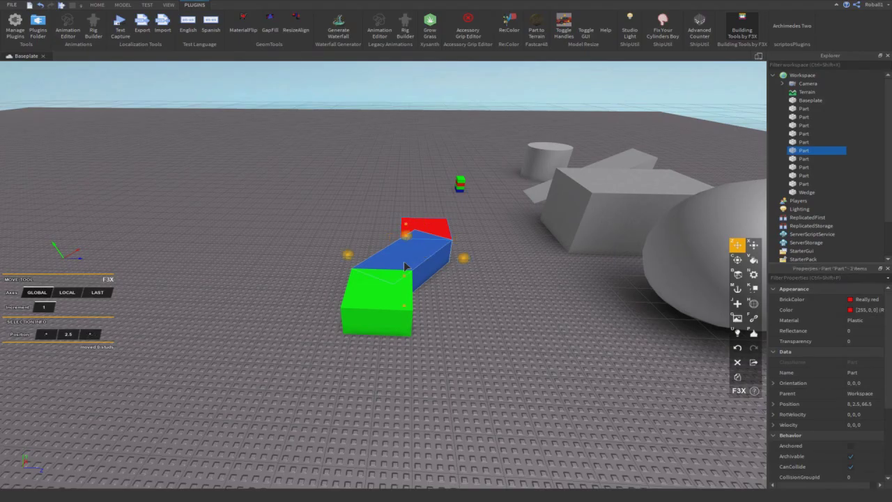
{"action": "left_click", "coordinate": [382, 284], "text": "shift"}
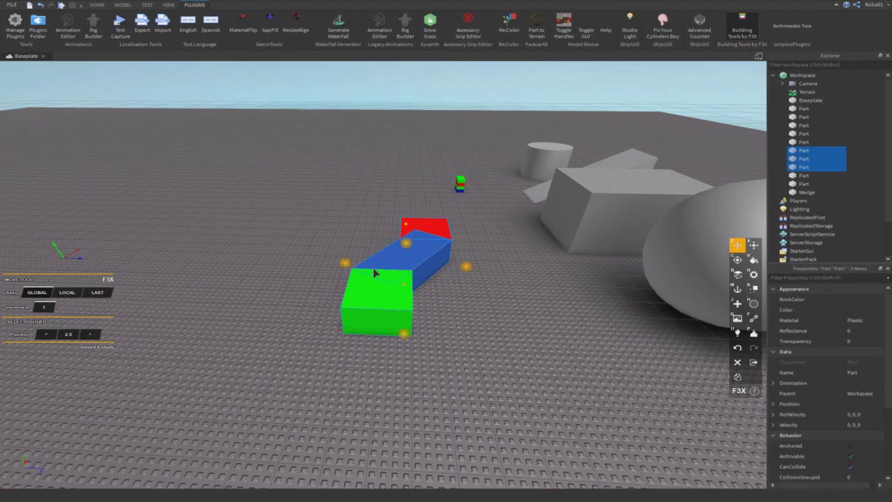
{"action": "key", "text": "Delete"}
Select the grey block and sphere together, clear the selection, and box-select all the remaining parts
{"action": "left_click", "coordinate": [586, 201]}
{"action": "left_click", "coordinate": [682, 233], "text": "shift"}
{"action": "left_click", "coordinate": [485, 268]}
{"action": "right_click_drag", "start_coordinate": [485, 265], "coordinate": [568, 128]}
{"action": "left_click_drag", "start_coordinate": [575, 117], "coordinate": [227, 432]}
{"action": "left_click", "coordinate": [237, 407]}
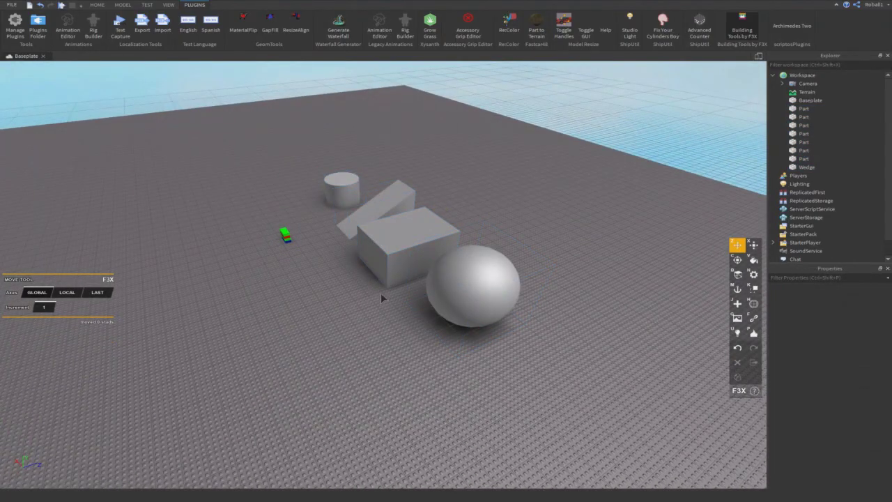
{"action": "left_click_drag", "start_coordinate": [315, 408], "coordinate": [571, 162]}
{"action": "left_click_drag", "start_coordinate": [257, 429], "coordinate": [559, 168]}
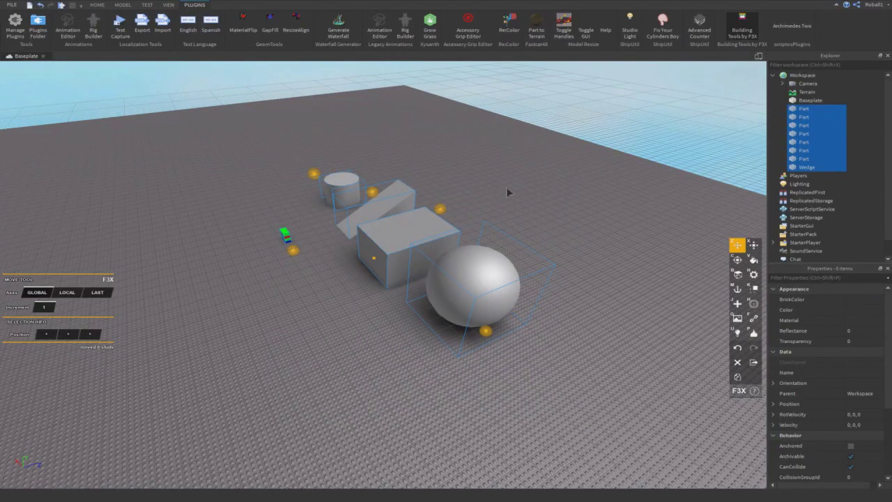
Take the wedge and the grey block out of the multi-part selection, and deselect everything
{"action": "key", "text": "w"}
{"action": "key", "text": "a"}
{"action": "right_click_drag", "start_coordinate": [496, 194], "coordinate": [495, 194]}
{"action": "left_click_drag", "start_coordinate": [568, 131], "coordinate": [419, 257]}
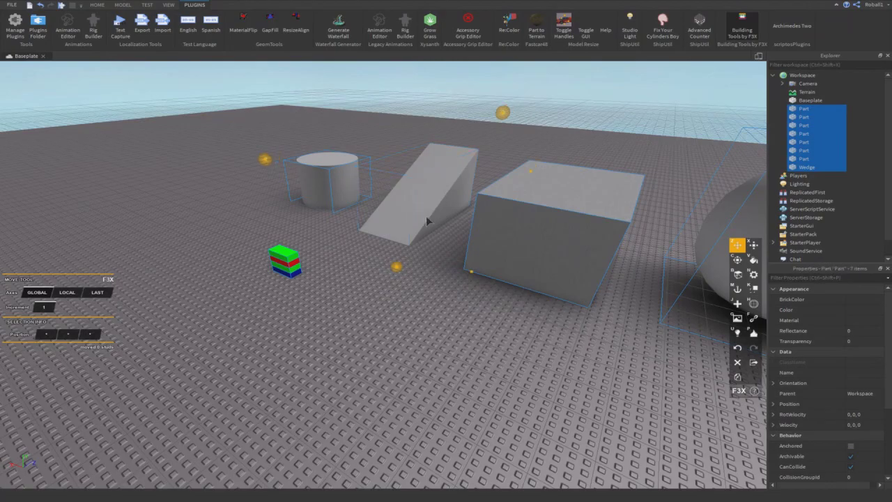
{"action": "left_click", "coordinate": [522, 228], "text": "shift"}
{"action": "right_click_drag", "start_coordinate": [522, 228], "coordinate": [492, 219]}
{"action": "left_click", "coordinate": [401, 328]}
{"action": "right_click_drag", "start_coordinate": [400, 328], "coordinate": [401, 327]}
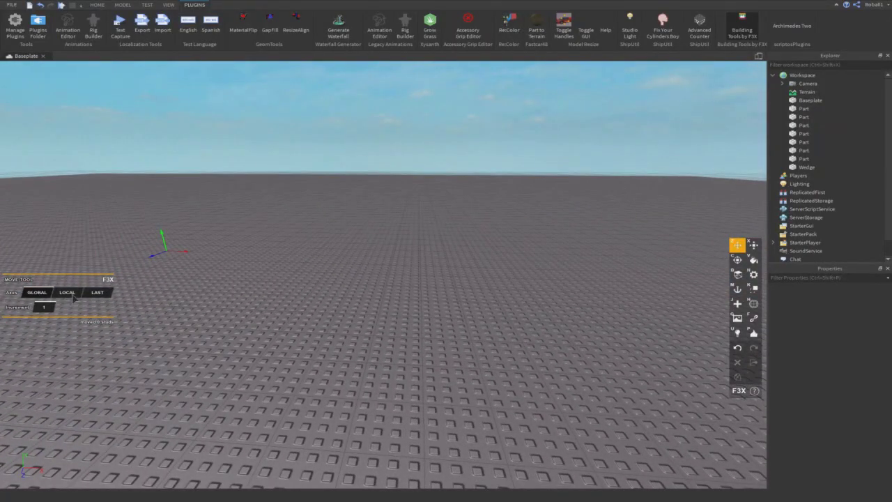
Try moving the grey block 17 studs up and 17 studs sideways along the Global axes, and undo both moves
{"action": "right_click_drag", "start_coordinate": [140, 276], "coordinate": [262, 248]}
{"action": "key", "text": "w"}
{"action": "left_click", "coordinate": [340, 262]}
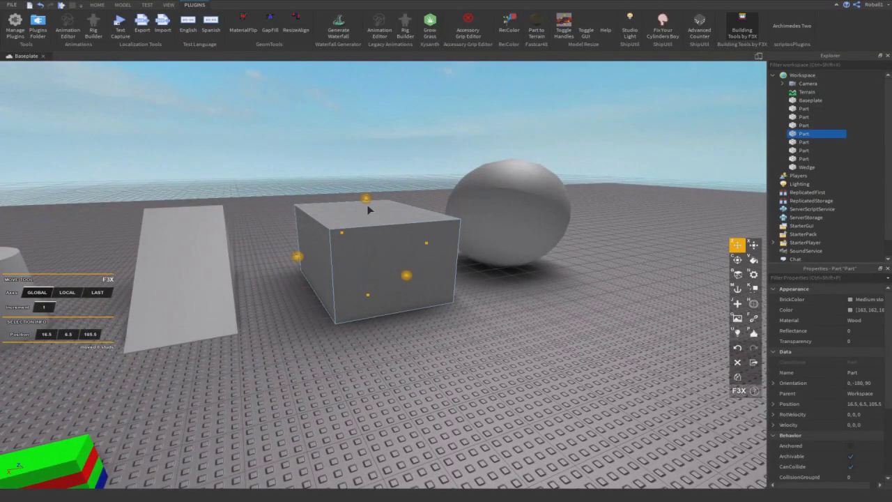
{"action": "left_click_drag", "start_coordinate": [364, 200], "coordinate": [265, 184]}
{"action": "left_click_drag", "start_coordinate": [284, 144], "coordinate": [136, 165]}
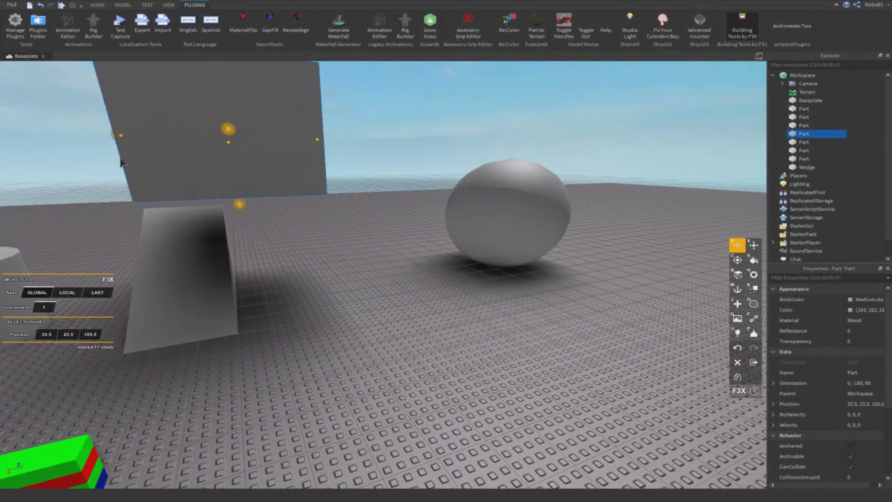
{"action": "key", "text": "shift+z"}
{"action": "key", "text": "shift+z"}
Rotate the grey block 45 degrees about its vertical axis with the Rotate tool, and return to the Move tool
{"action": "key", "text": "f"}
{"action": "key", "text": "c"}
{"action": "scroll", "coordinate": [411, 232], "scroll_direction": "down", "scroll_amount": 3}
{"action": "right_click_drag", "start_coordinate": [411, 232], "coordinate": [254, 313]}
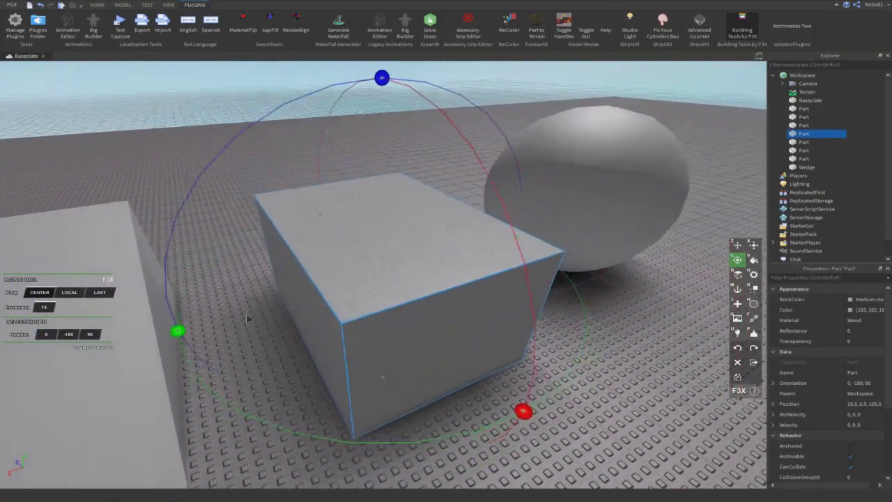
{"action": "left_click_drag", "start_coordinate": [180, 341], "coordinate": [229, 400]}
{"action": "key", "text": "z"}
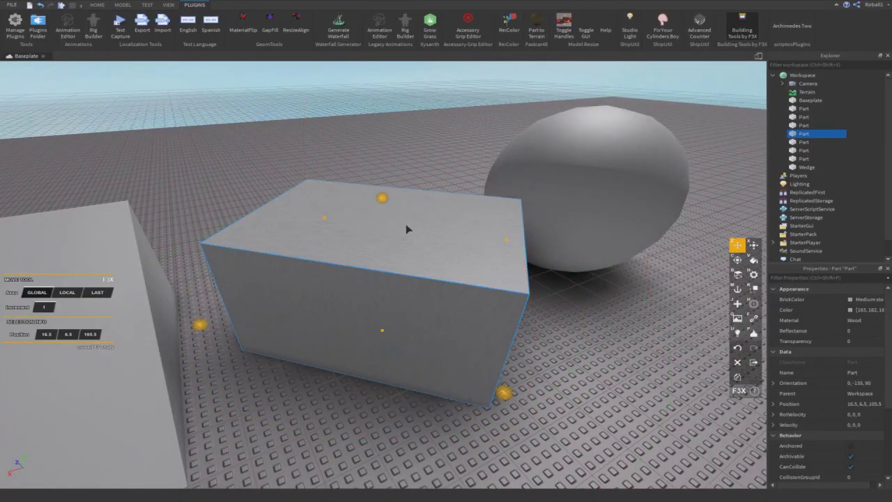
Try moving the rotated grey block upward and sideways along the Global axes, and undo the moves and the rotation
{"action": "left_click_drag", "start_coordinate": [378, 199], "coordinate": [376, 116]}
{"action": "scroll", "coordinate": [221, 257], "scroll_direction": "down", "scroll_amount": 3}
{"action": "left_click_drag", "start_coordinate": [237, 260], "coordinate": [115, 287]}
{"action": "key", "text": "shift+z"}
{"action": "key", "text": "shift+z"}
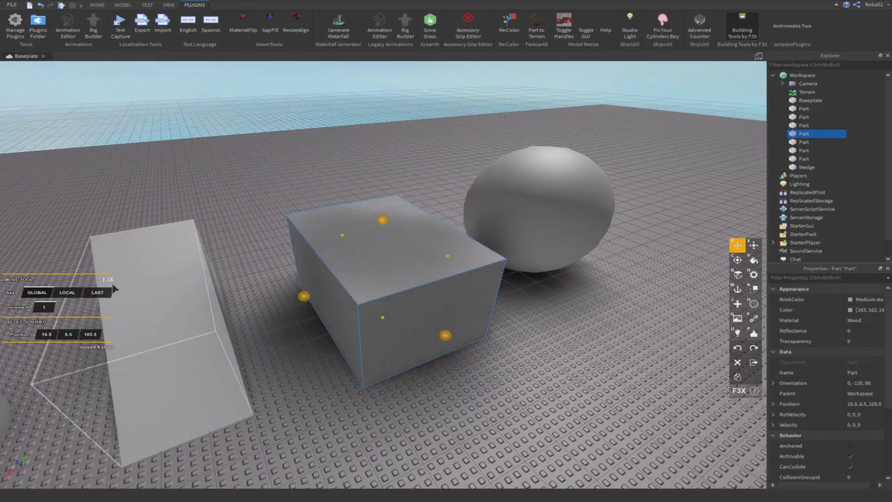
{"action": "key", "text": "shift+z"}
Tilt the grey block to a rotation of -30, -180, 60 with the Rotate tool
{"action": "key", "text": "c"}
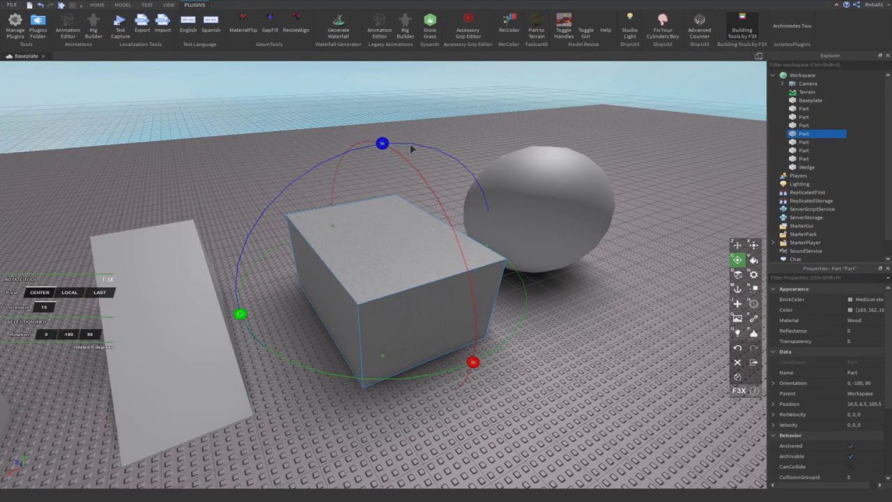
{"action": "left_click_drag", "start_coordinate": [381, 143], "coordinate": [454, 255]}
{"action": "left_click_drag", "start_coordinate": [495, 385], "coordinate": [481, 408]}
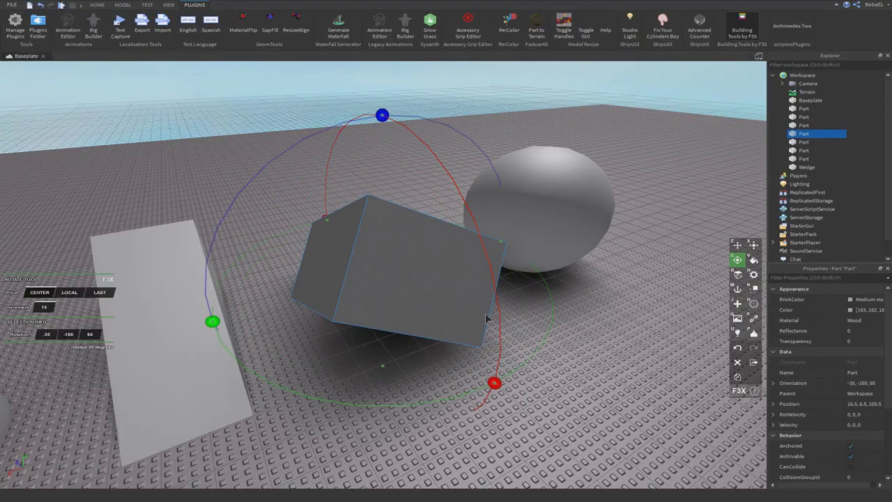
Try moving the tilted grey block along its Local axes with the Move tool
{"action": "key", "text": "z"}
{"action": "left_click_drag", "start_coordinate": [398, 222], "coordinate": [360, 404]}
{"action": "scroll", "coordinate": [358, 404], "scroll_direction": "up", "scroll_amount": 3}
{"action": "right_click_drag", "start_coordinate": [358, 404], "coordinate": [349, 368]}
{"action": "scroll", "coordinate": [349, 368], "scroll_direction": "down", "scroll_amount": 2}
Set the move axes to Last, try moving the tilted block and the sphere together, and undo the move
{"action": "left_click", "coordinate": [106, 293]}
{"action": "right_click_drag", "start_coordinate": [418, 268], "coordinate": [491, 260]}
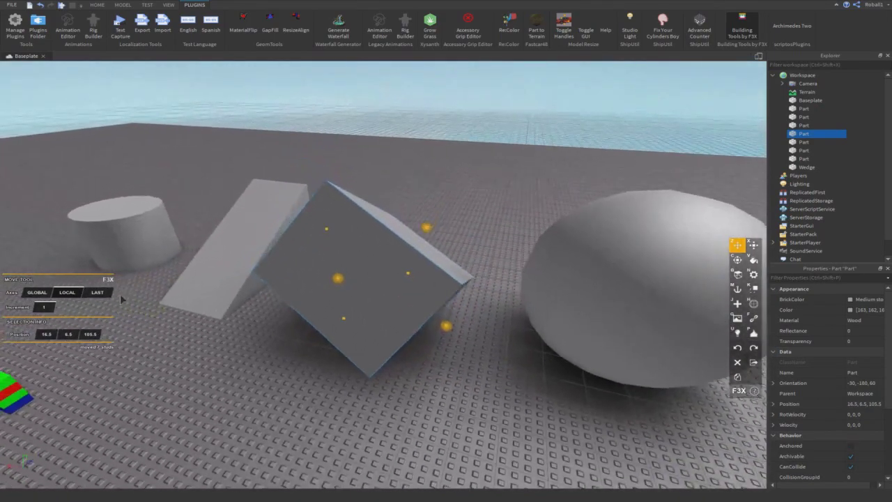
{"action": "left_click", "coordinate": [491, 256], "text": "shift"}
{"action": "right_click_drag", "start_coordinate": [492, 207], "coordinate": [480, 241]}
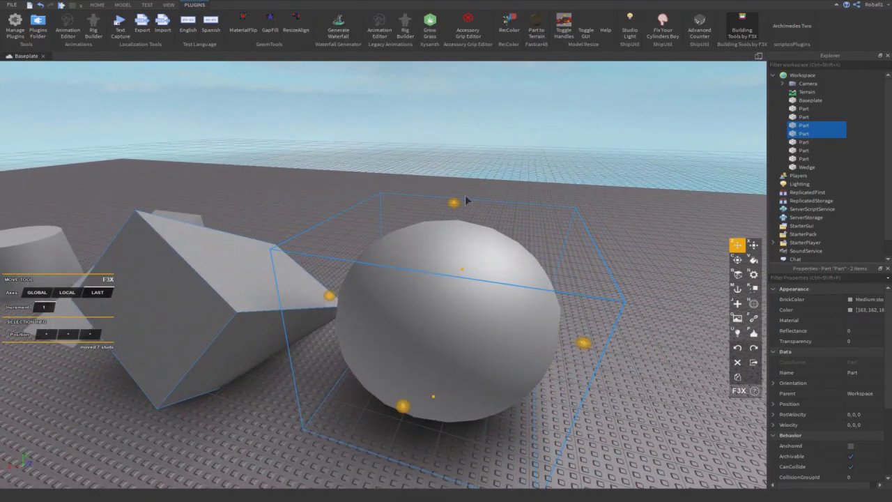
{"action": "left_click_drag", "start_coordinate": [452, 209], "coordinate": [452, 209]}
{"action": "right_click_drag", "start_coordinate": [452, 209], "coordinate": [452, 209]}
{"action": "left_click_drag", "start_coordinate": [452, 209], "coordinate": [454, 188]}
{"action": "right_click_drag", "start_coordinate": [452, 209], "coordinate": [454, 188]}
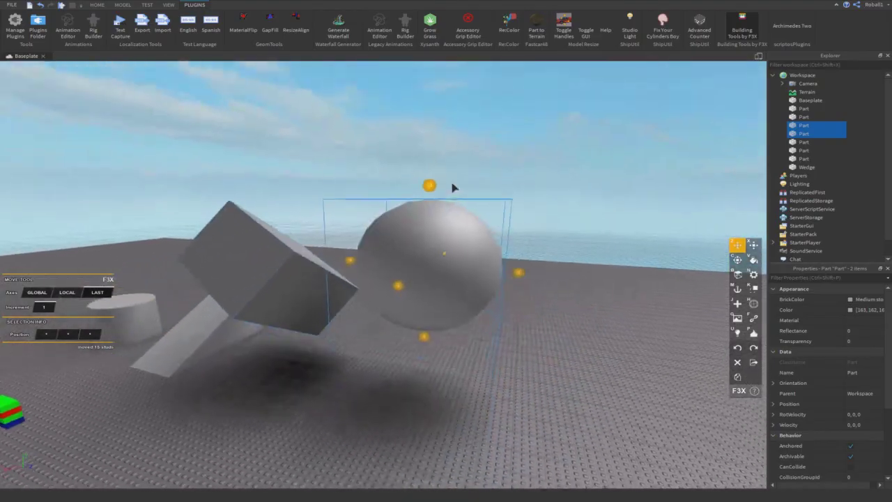
{"action": "left_click_drag", "start_coordinate": [452, 184], "coordinate": [452, 181]}
{"action": "right_click_drag", "start_coordinate": [452, 184], "coordinate": [452, 181]}
{"action": "left_click_drag", "start_coordinate": [453, 181], "coordinate": [435, 117]}
{"action": "key", "text": "ctrl+z"}
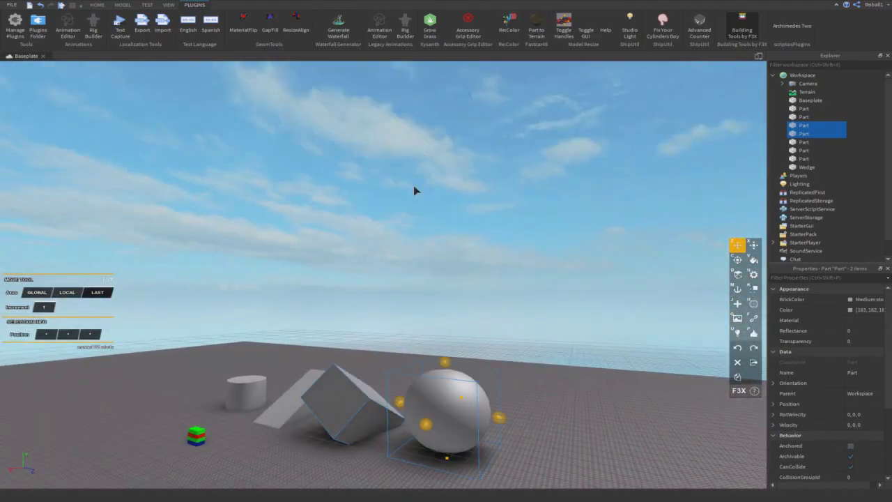
Rotate the wedge and the cylinder with the Rotate tool, turning the cylinder 75 degrees
{"action": "left_click", "coordinate": [279, 396]}
{"action": "key", "text": "c"}
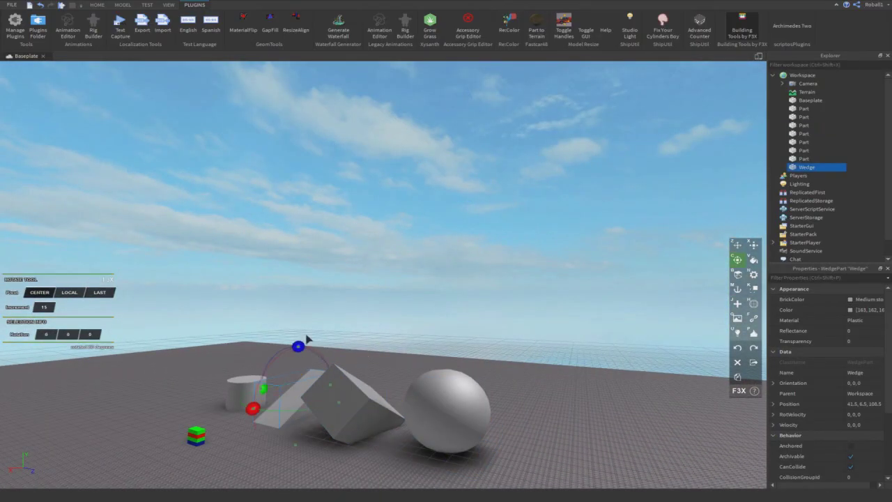
{"action": "left_click_drag", "start_coordinate": [298, 346], "coordinate": [241, 377]}
{"action": "left_click", "coordinate": [242, 400]}
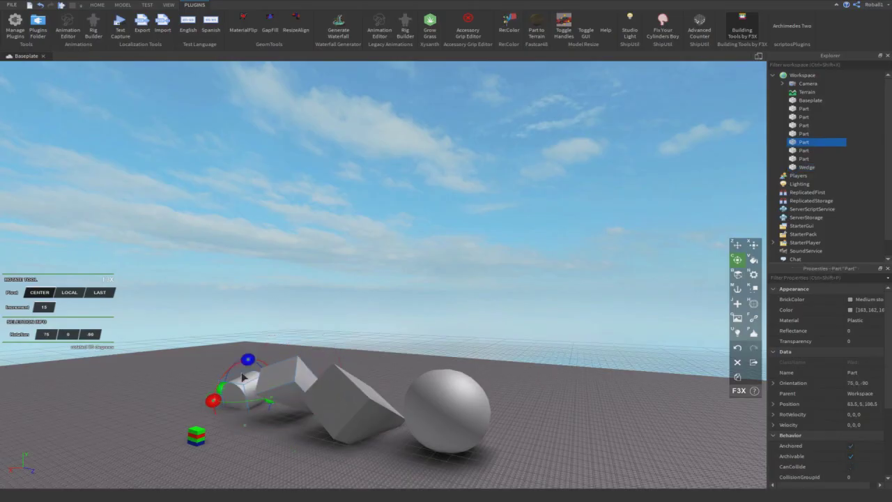
Select the cylinder, wedge, block and sphere together and try moving them along the Last axes
{"action": "left_click", "coordinate": [293, 380], "text": "shift"}
{"action": "left_click", "coordinate": [352, 403], "text": "shift"}
{"action": "left_click", "coordinate": [446, 408], "text": "shift"}
{"action": "key", "text": "z"}
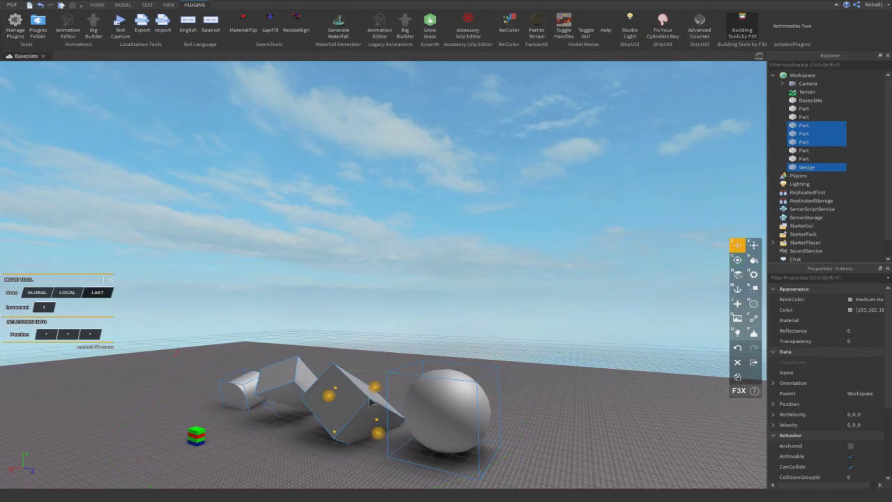
{"action": "left_click_drag", "start_coordinate": [384, 394], "coordinate": [566, 196]}
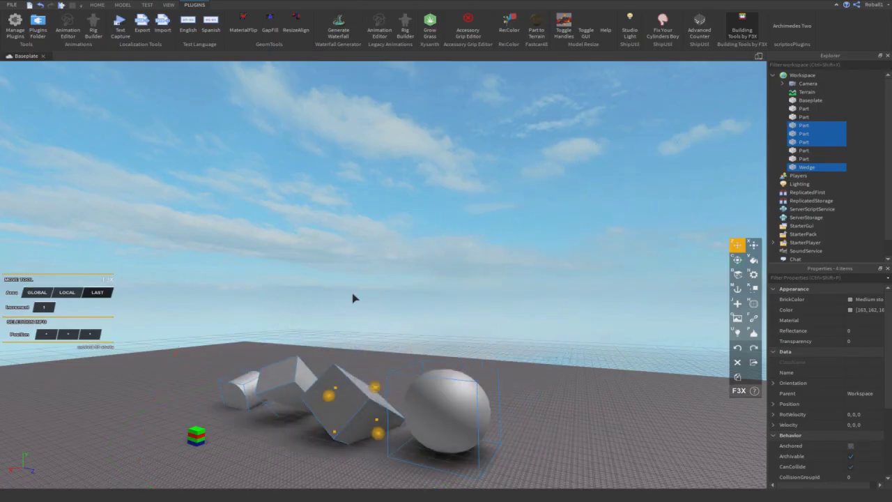
Deselect the parts and undo the rotations of the cylinder, wedge and block
{"action": "left_click", "coordinate": [353, 294]}
{"action": "right_click_drag", "start_coordinate": [353, 294], "coordinate": [416, 248]}
{"action": "key", "text": "ctrl+z"}
{"action": "key", "text": "ctrl+z"}
{"action": "key", "text": "ctrl+z"}
{"action": "key", "text": "ctrl+z"}
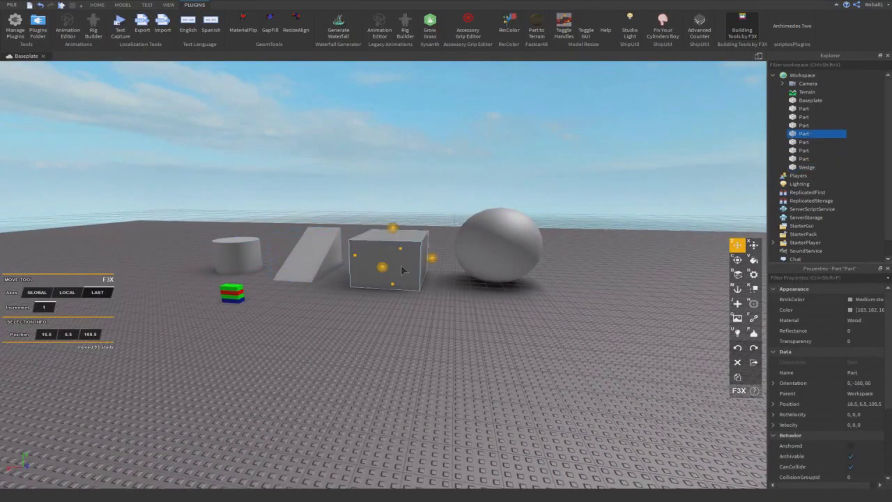
Duplicate the grey block, raise the copy 13 studs with the Move tool, and delete the copy
{"action": "scroll", "coordinate": [376, 297], "scroll_direction": "up", "scroll_amount": 8}
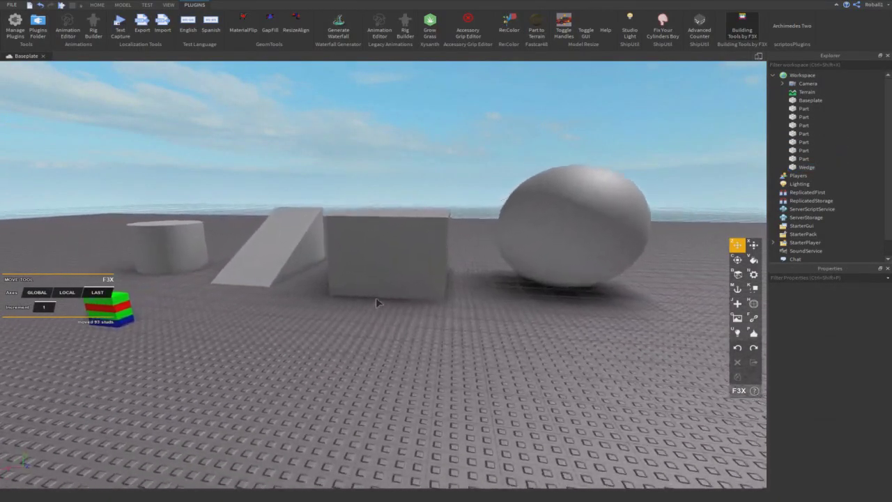
{"action": "left_click", "coordinate": [295, 286]}
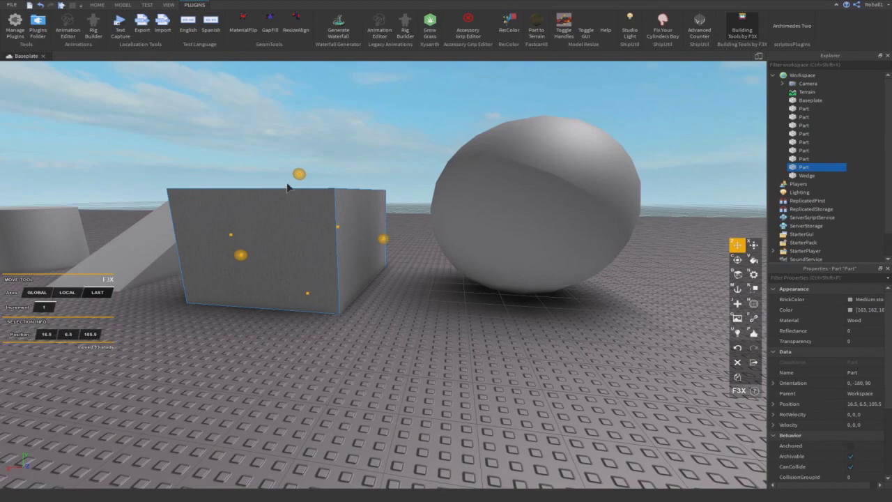
{"action": "left_click_drag", "start_coordinate": [299, 183], "coordinate": [427, 136]}
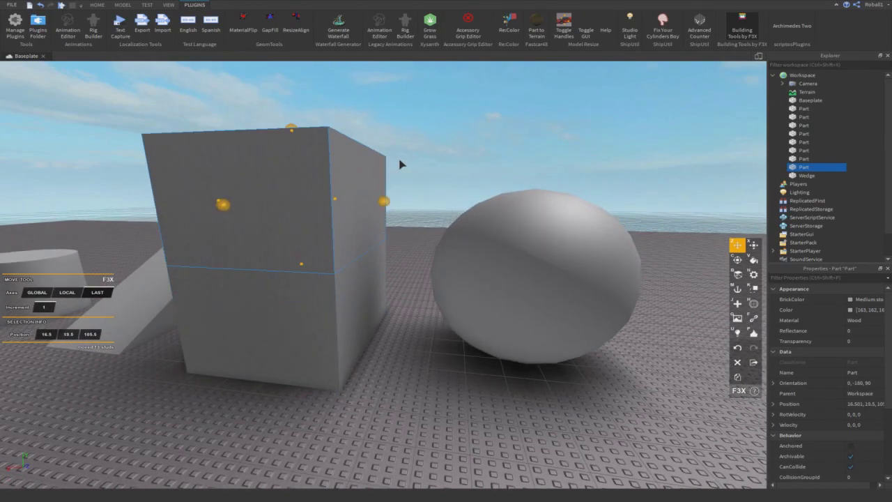
{"action": "key", "text": "Delete"}
Select the cylinder, set the move increment to 5, try raising the cylinder 15 studs, and undo the move
{"action": "right_click_drag", "start_coordinate": [392, 160], "coordinate": [334, 196]}
{"action": "key", "text": "w"}
{"action": "key", "text": "a"}
{"action": "left_click", "coordinate": [333, 268]}
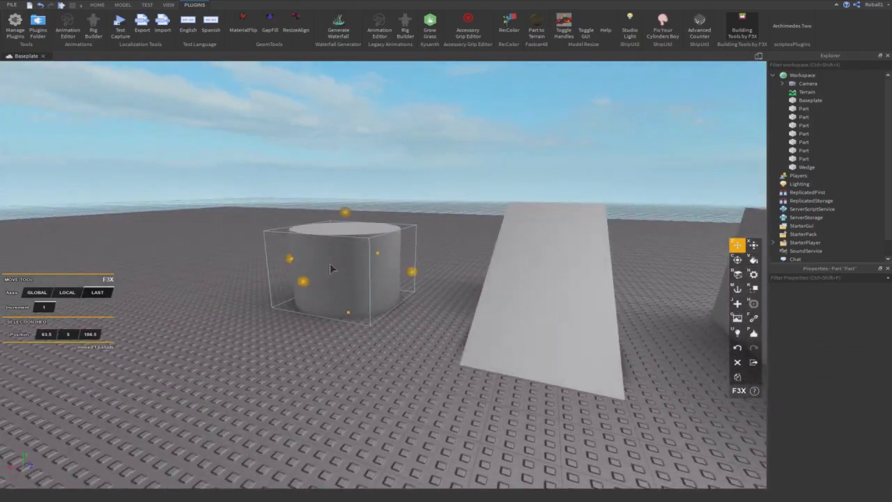
{"action": "key", "text": "w"}
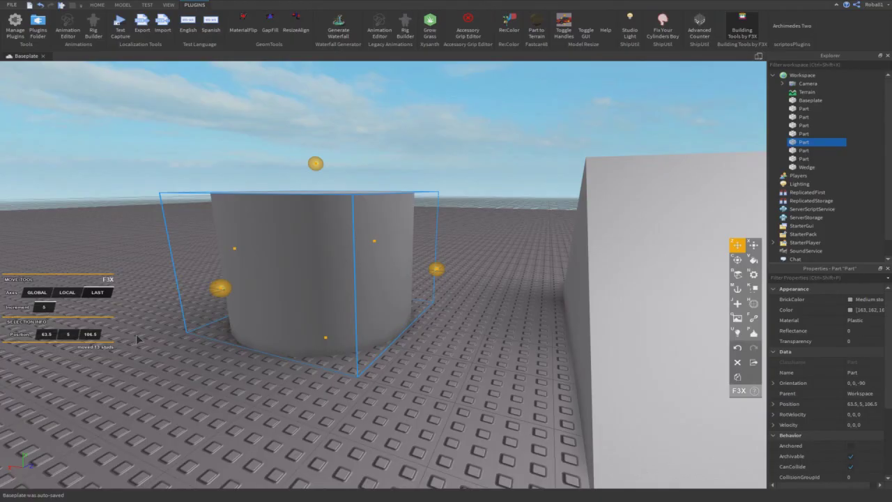
{"action": "key", "text": "s"}
{"action": "left_click_drag", "start_coordinate": [316, 165], "coordinate": [275, 98]}
{"action": "key", "text": "shift+z"}
Set the move increment to 25, try raising the cylinder 25 studs, and undo the move
{"action": "left_click", "coordinate": [49, 307]}
{"action": "type", "text": "2"}
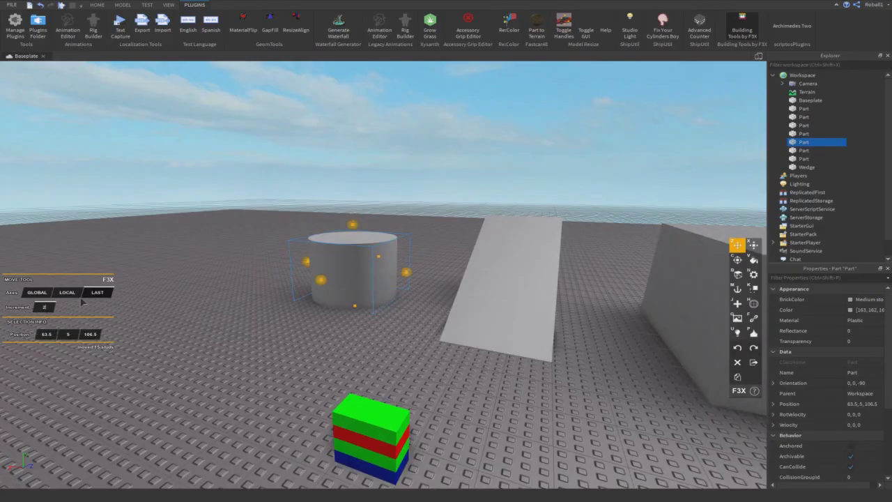
{"action": "left_click_drag", "start_coordinate": [352, 225], "coordinate": [289, 43]}
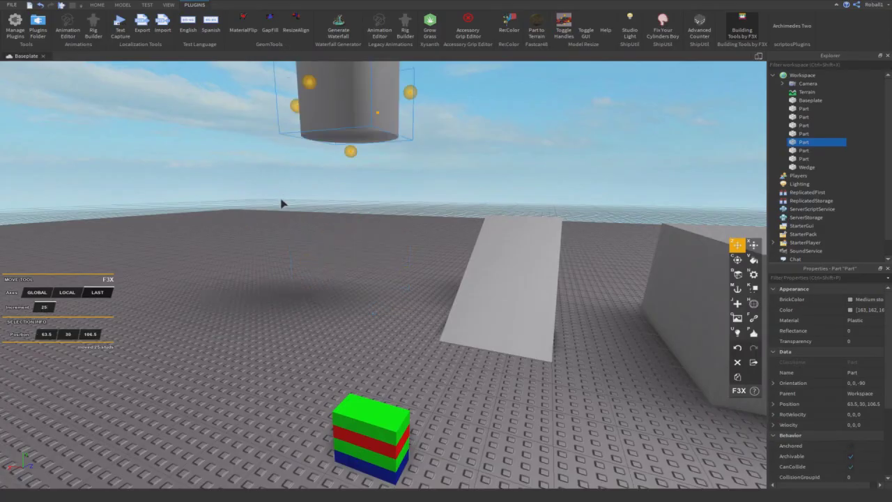
{"action": "key", "text": "shift+z"}
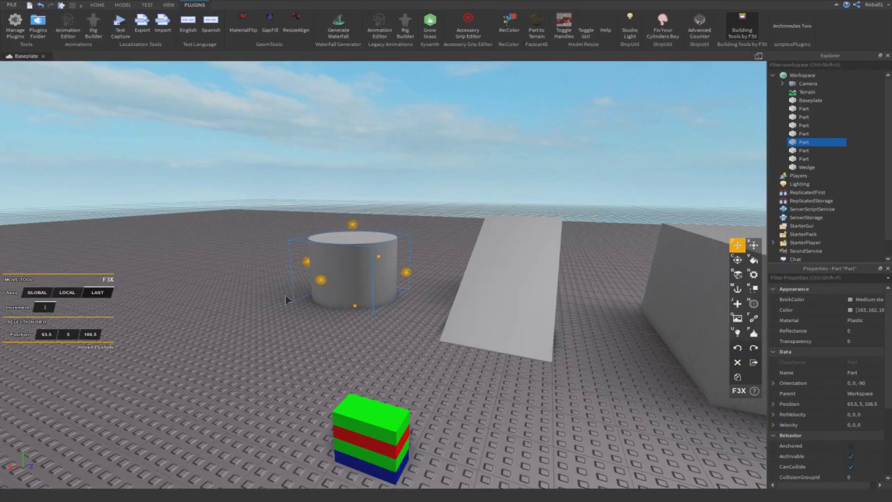
Set the move increment to 0.25, try raising the cylinder in these finer steps, and undo the move
{"action": "left_click_drag", "start_coordinate": [353, 224], "coordinate": [371, 160]}
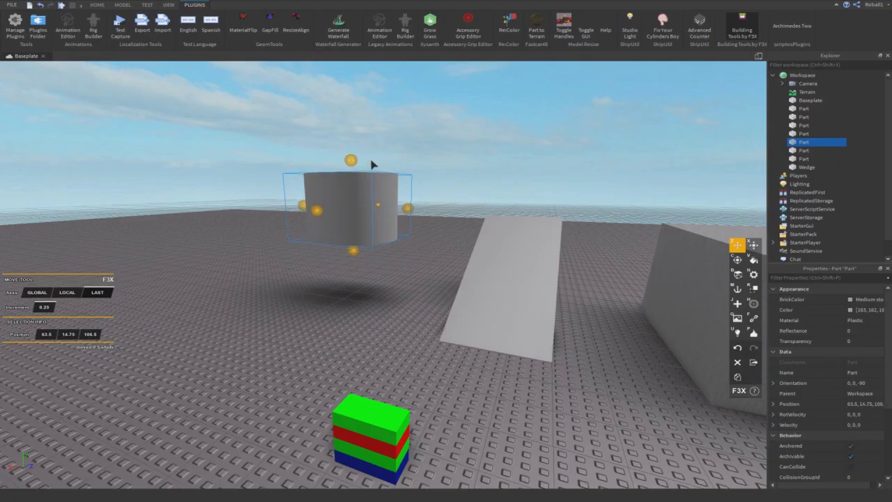
{"action": "key", "text": "shift+z"}
{"action": "key", "text": "shift+z"}
Try setting the cylinder's X position to 50 and its Y position to 0, and undo both changes
{"action": "left_click", "coordinate": [204, 294]}
{"action": "right_click_drag", "start_coordinate": [204, 293], "coordinate": [213, 292]}
{"action": "key", "text": "s"}
{"action": "left_click", "coordinate": [175, 314]}
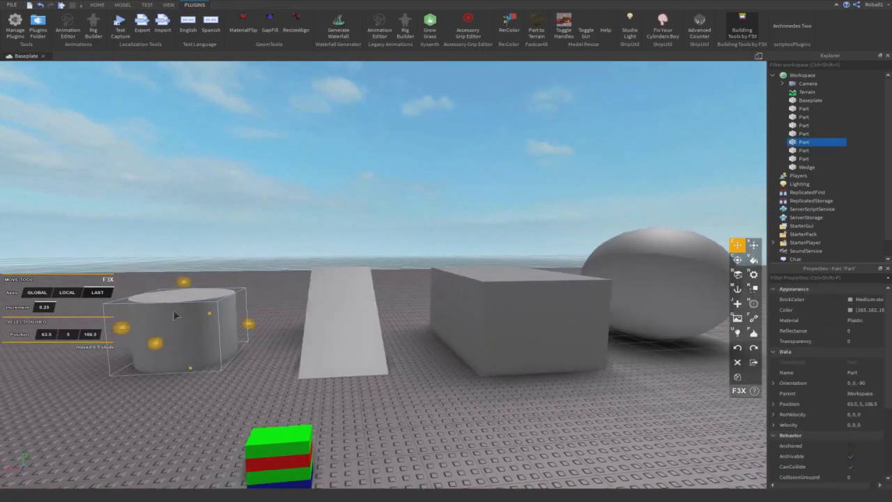
{"action": "key", "text": "a"}
{"action": "key", "text": "w"}
{"action": "key", "text": "q"}
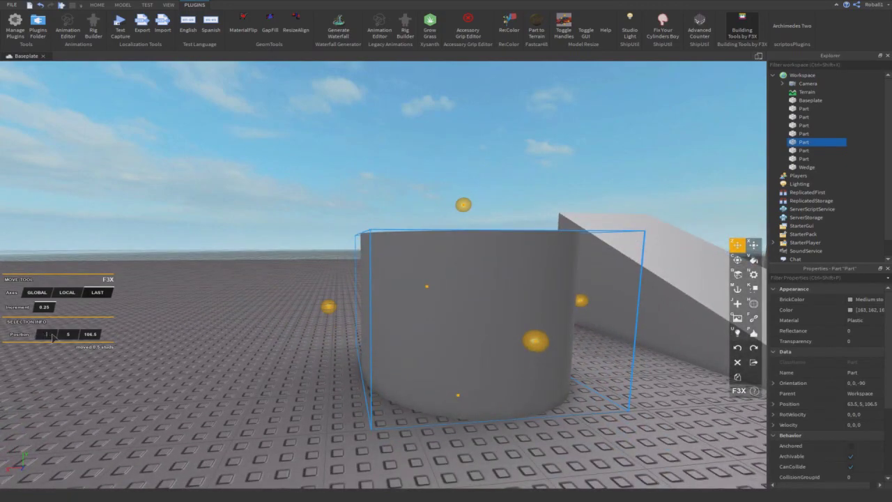
{"action": "key", "text": "Return"}
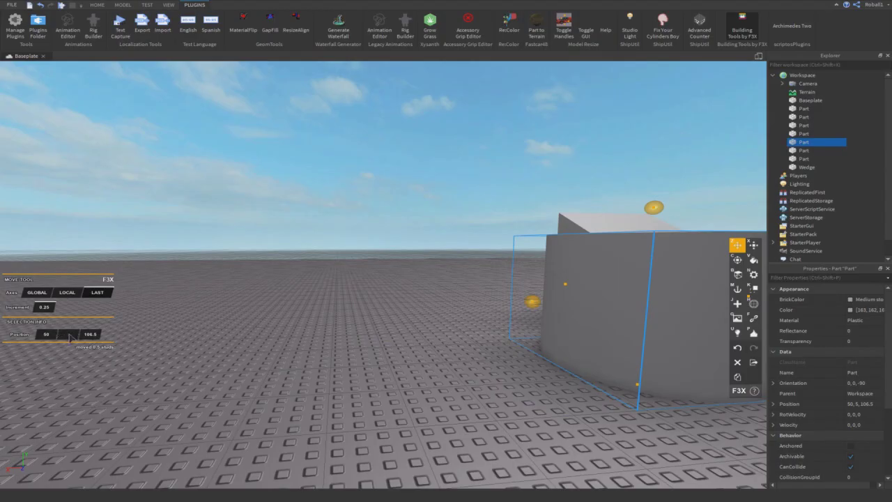
{"action": "type", "text": "0"}
{"action": "key", "text": "Return"}
{"action": "key", "text": "ctrl+z"}
{"action": "key", "text": "ctrl+z"}
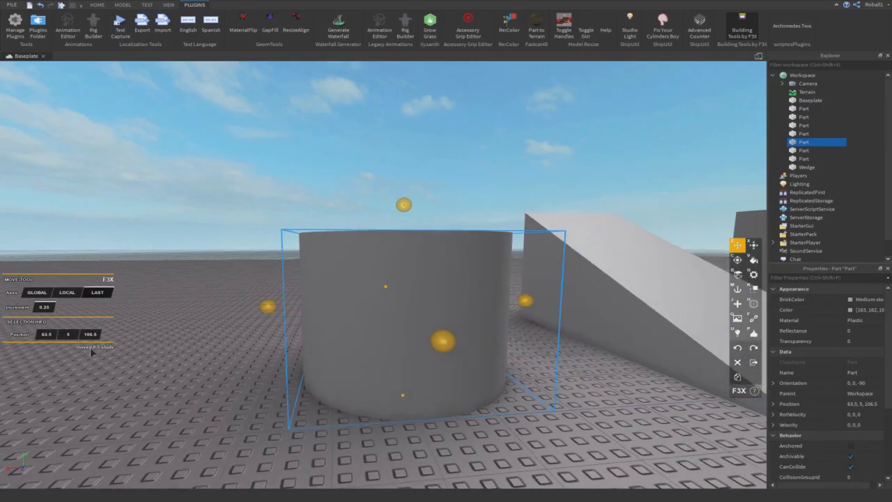
Try moving the cylinder 10 studs along the X axis, and undo the move
{"action": "left_click_drag", "start_coordinate": [526, 300], "coordinate": [380, 322]}
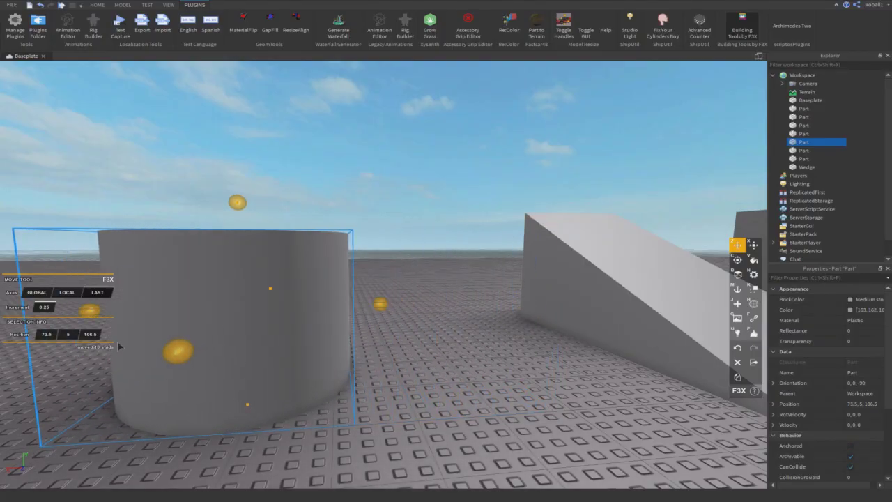
{"action": "key", "text": "ctrl+z"}
Shorten the cylinder to a height of 7 studs from its top and bottom, using the Resize tool with Normal directions
{"action": "key", "text": "x"}
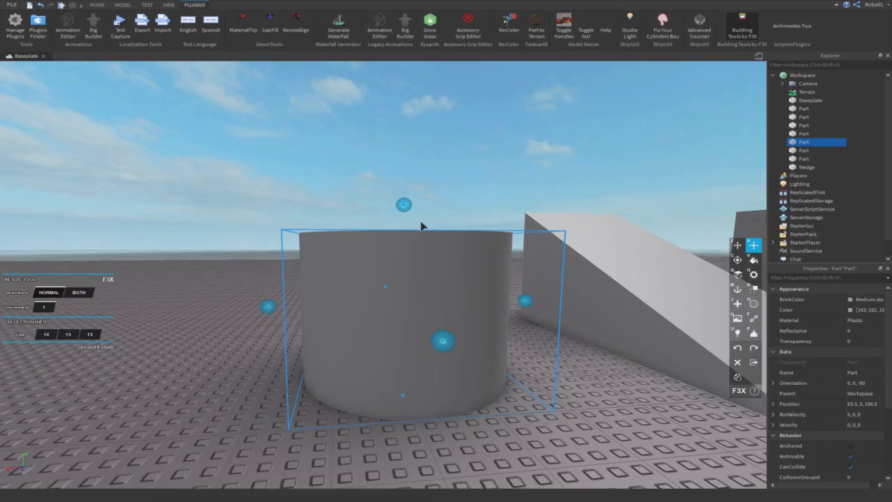
{"action": "scroll", "coordinate": [403, 219], "scroll_direction": "down", "scroll_amount": 5}
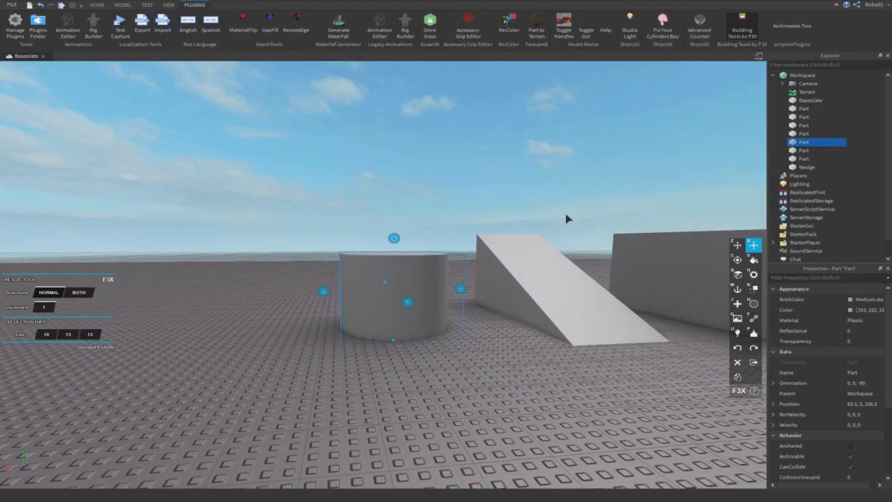
{"action": "left_click", "coordinate": [737, 244]}
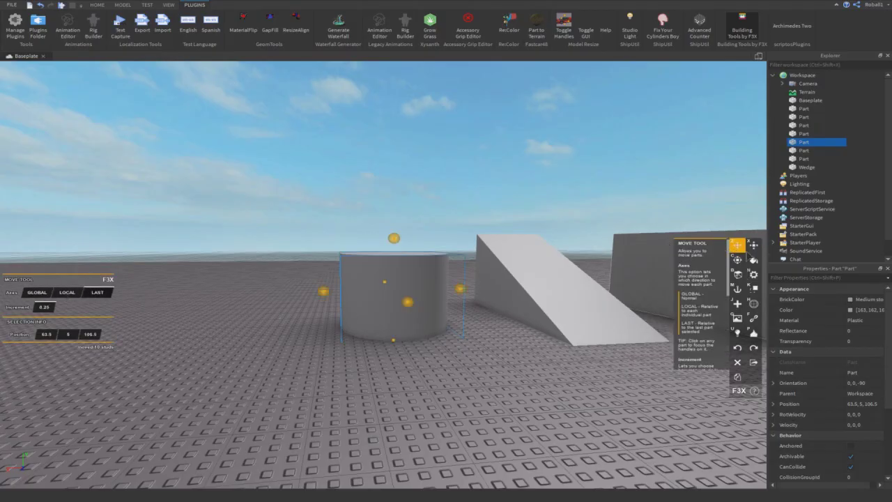
{"action": "left_click", "coordinate": [754, 245]}
{"action": "key", "text": "Return"}
{"action": "mouse_move", "coordinate": [373, 249]}
{"action": "left_mouse_down"}
{"action": "mouse_move", "coordinate": [382, 190]}
{"action": "mouse_move", "coordinate": [367, 253]}
{"action": "left_mouse_up"}
{"action": "left_click_drag", "start_coordinate": [394, 339], "coordinate": [382, 336]}
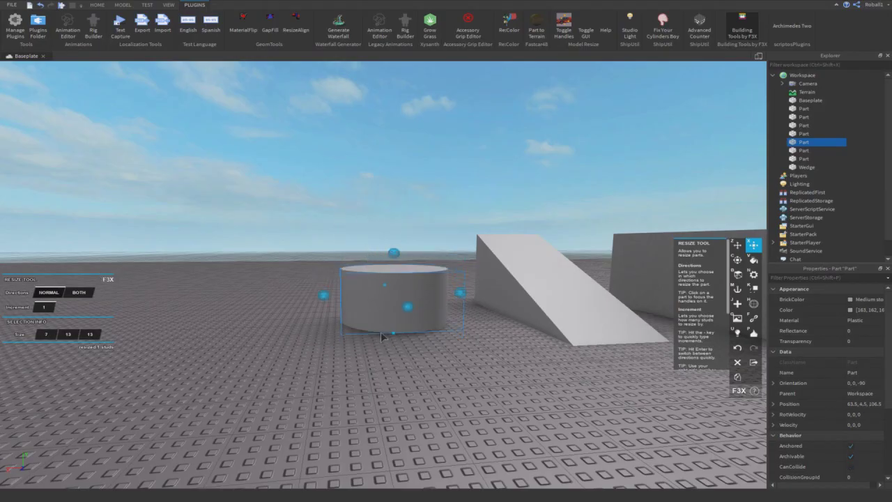
Set the resize directions to Both, lengthen the cylinder by 1 stud at each end, and deselect it
{"action": "key", "text": "Return"}
{"action": "left_click_drag", "start_coordinate": [393, 263], "coordinate": [367, 257]}
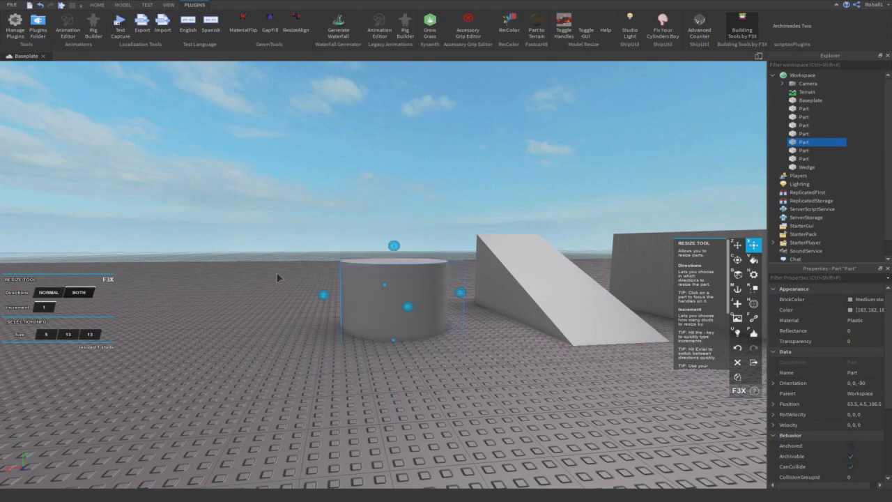
{"action": "left_click", "coordinate": [276, 274]}
Switch to the Rotate tool, set its pivot to Local, and select the large wedge beside the cylinder
{"action": "key", "text": "d"}
{"action": "key", "text": "w"}
{"action": "left_click", "coordinate": [737, 262]}
{"action": "key", "text": "a"}
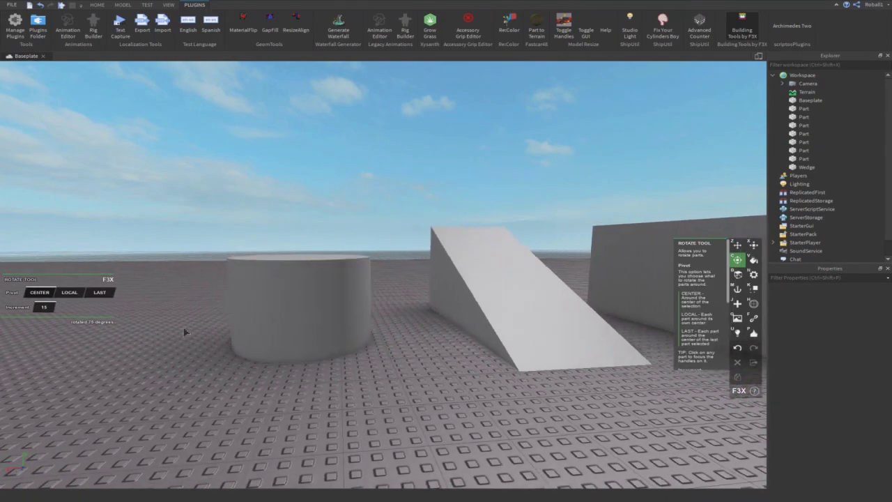
{"action": "key", "text": "a"}
{"action": "key", "text": "w"}
{"action": "left_click", "coordinate": [416, 265]}
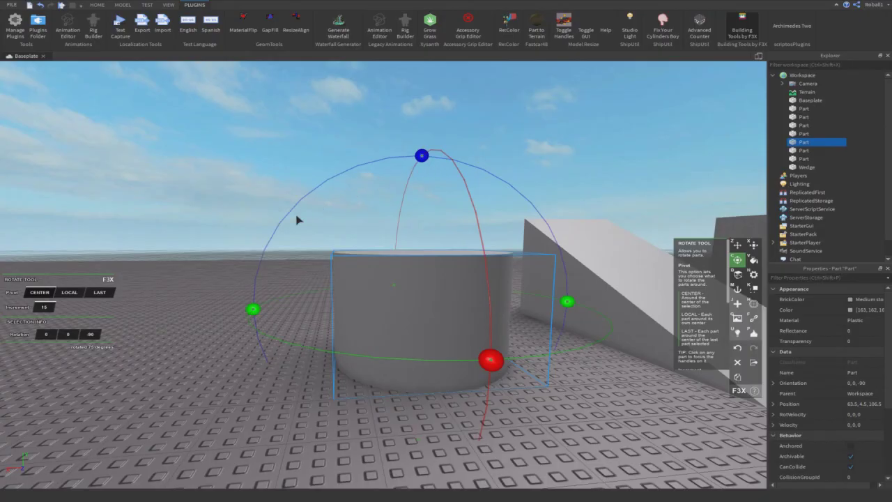
{"action": "key", "text": "d"}
{"action": "key", "text": "q"}
{"action": "left_click", "coordinate": [474, 234]}
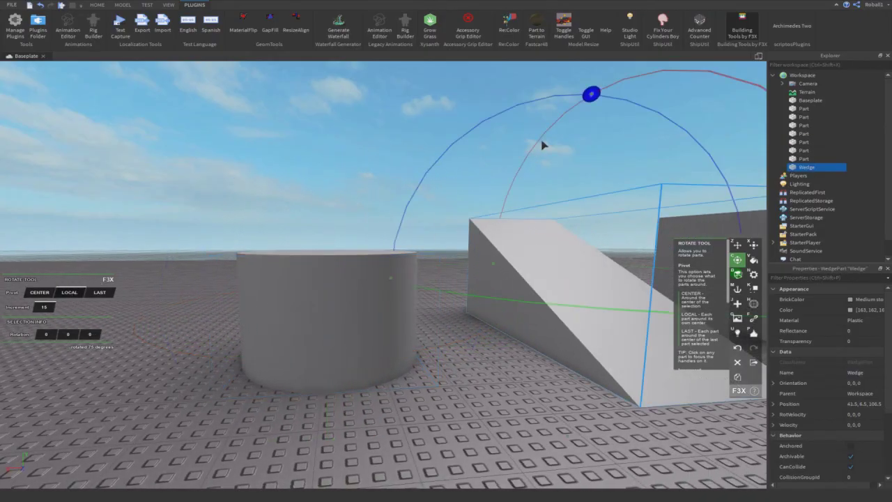
Try rotating the wedge around its own center on two axes, and undo both rotations
{"action": "left_click_drag", "start_coordinate": [600, 92], "coordinate": [507, 141]}
{"action": "right_click_drag", "start_coordinate": [524, 171], "coordinate": [566, 169]}
{"action": "left_click_drag", "start_coordinate": [634, 333], "coordinate": [461, 194]}
{"action": "key", "text": "shift+z"}
{"action": "key", "text": "shift+z"}
Clone the selected wedge in place
{"action": "right_click_drag", "start_coordinate": [334, 309], "coordinate": [334, 312]}
{"action": "key", "text": "e"}
{"action": "key", "text": "a"}
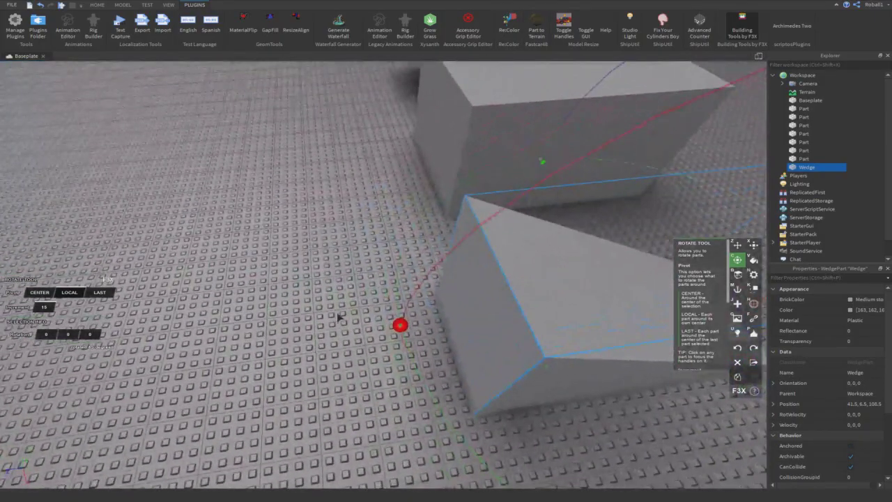
{"action": "key", "text": "shift+c"}
{"action": "right_click_drag", "start_coordinate": [438, 299], "coordinate": [437, 298]}
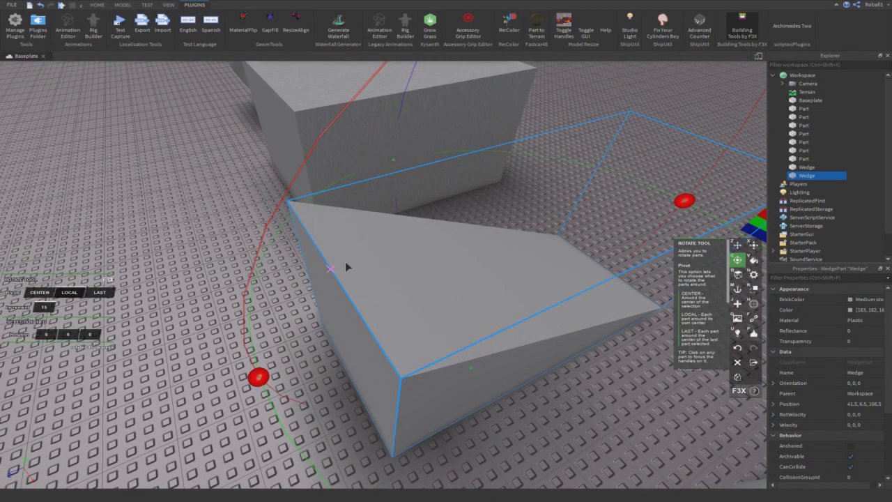
Set the rotation pivot at the middle of the cloned wedge's upper edge and rotate the clone horizontally about that point
{"action": "scroll", "coordinate": [346, 262], "scroll_direction": "up", "scroll_amount": 2}
{"action": "left_click", "coordinate": [330, 288]}
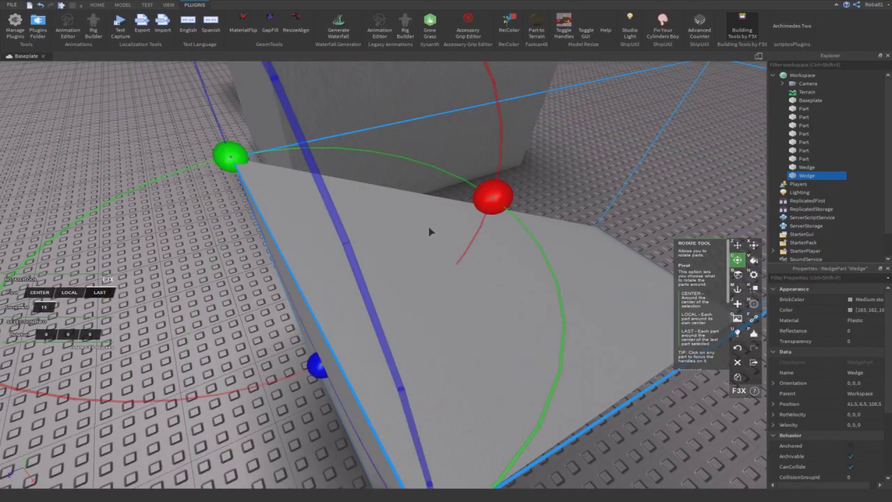
{"action": "scroll", "coordinate": [421, 235], "scroll_direction": "down", "scroll_amount": 5}
{"action": "left_click_drag", "start_coordinate": [295, 193], "coordinate": [135, 258]}
{"action": "scroll", "coordinate": [356, 230], "scroll_direction": "up", "scroll_amount": 3}
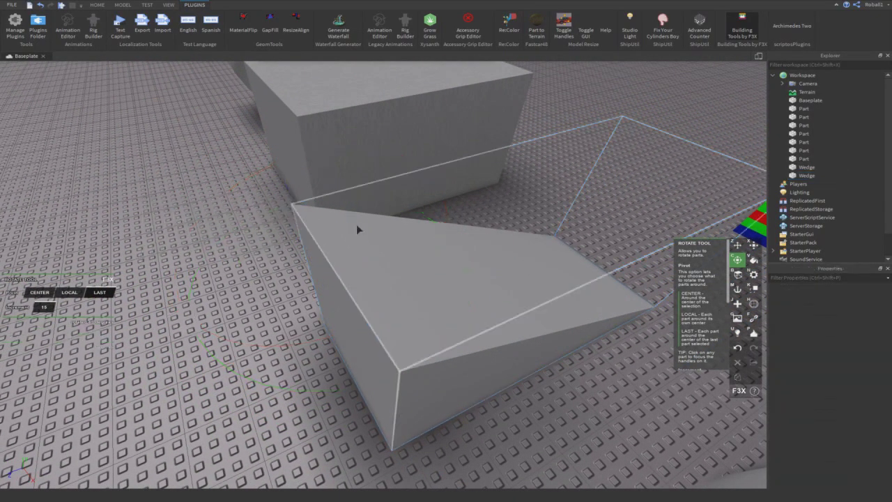
{"action": "left_click", "coordinate": [342, 293]}
{"action": "right_click_drag", "start_coordinate": [159, 379], "coordinate": [158, 378]}
{"action": "left_click_drag", "start_coordinate": [157, 378], "coordinate": [249, 295]}
Select both crossing wedges, clone them, rotate the clones 180 degrees about the shared edge point, and deselect them
{"action": "left_click", "coordinate": [375, 289], "text": "shift"}
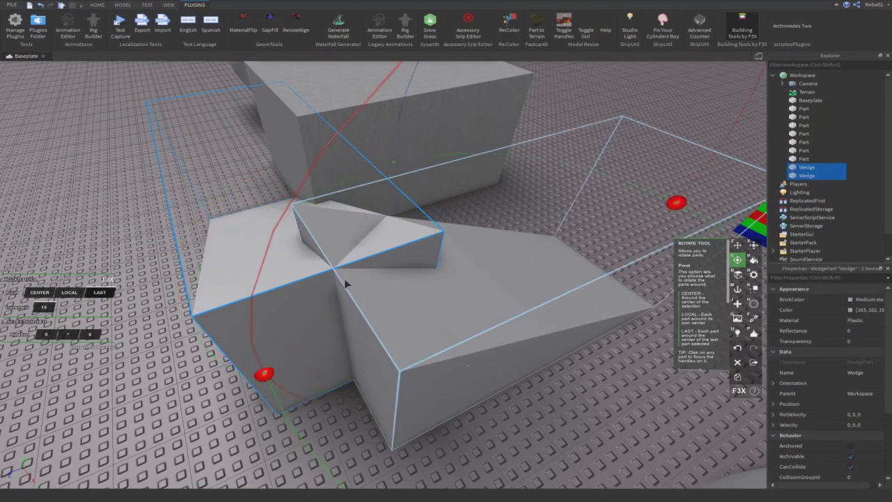
{"action": "key", "text": "ctrl+d"}
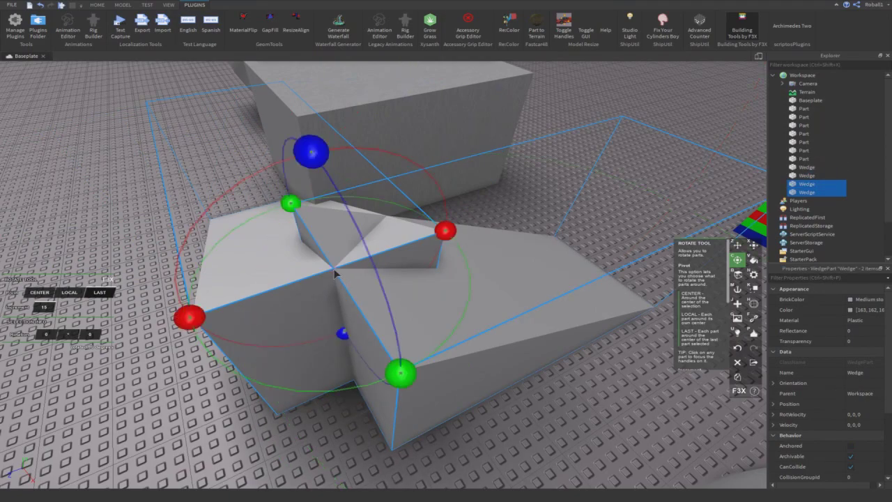
{"action": "scroll", "coordinate": [256, 111], "scroll_direction": "up", "scroll_amount": 5}
{"action": "right_click_drag", "start_coordinate": [367, 198], "coordinate": [361, 201]}
{"action": "left_click", "coordinate": [367, 197]}
{"action": "scroll", "coordinate": [367, 197], "scroll_direction": "down", "scroll_amount": 4}
{"action": "scroll", "coordinate": [361, 201], "scroll_direction": "up", "scroll_amount": 4}
{"action": "scroll", "coordinate": [356, 205], "scroll_direction": "up", "scroll_amount": 2}
{"action": "scroll", "coordinate": [355, 205], "scroll_direction": "down", "scroll_amount": 5}
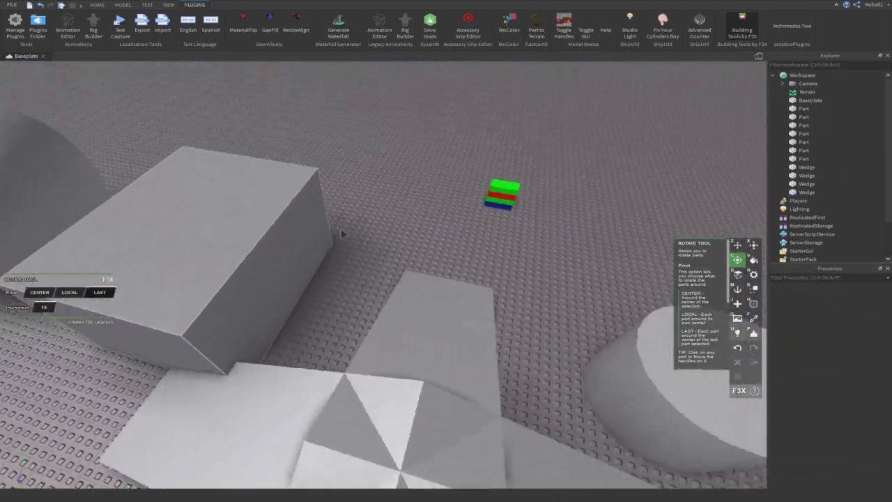
Look through the Paint, Surface, Material, Anchor and Collision tools and their descriptions
{"action": "right_click_drag", "start_coordinate": [341, 233], "coordinate": [342, 234]}
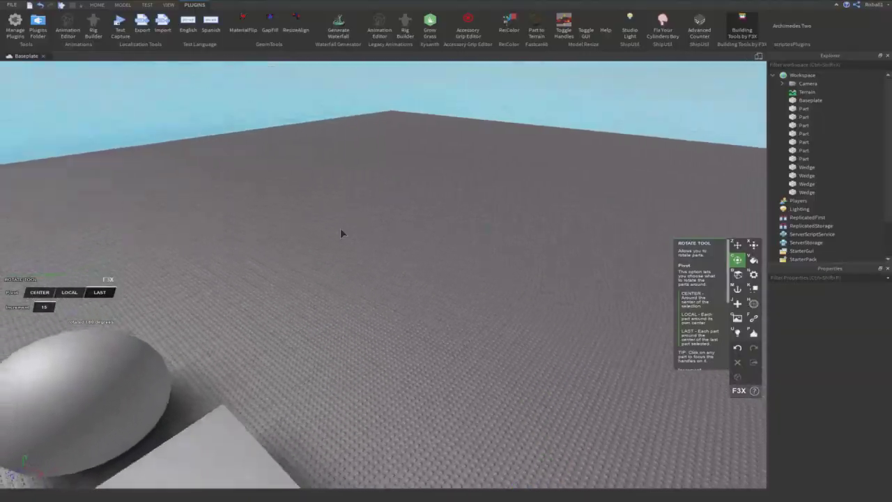
{"action": "key", "text": "q"}
{"action": "left_click", "coordinate": [753, 260]}
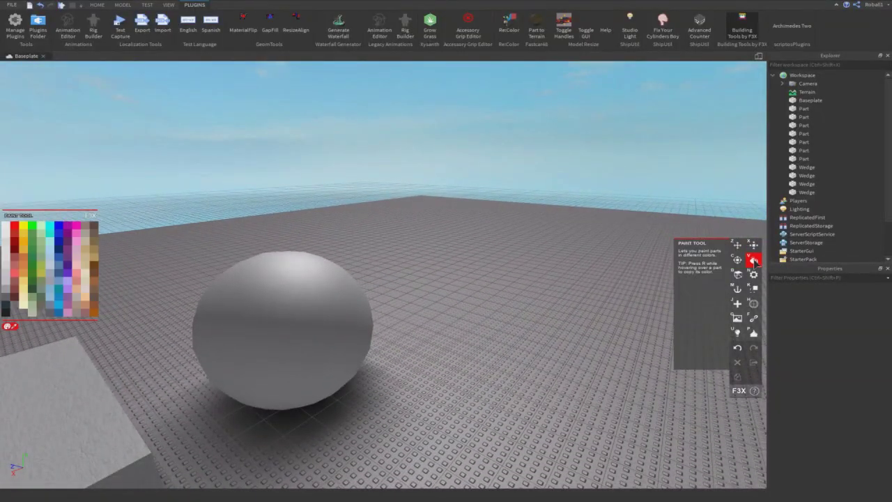
{"action": "left_click", "coordinate": [738, 275]}
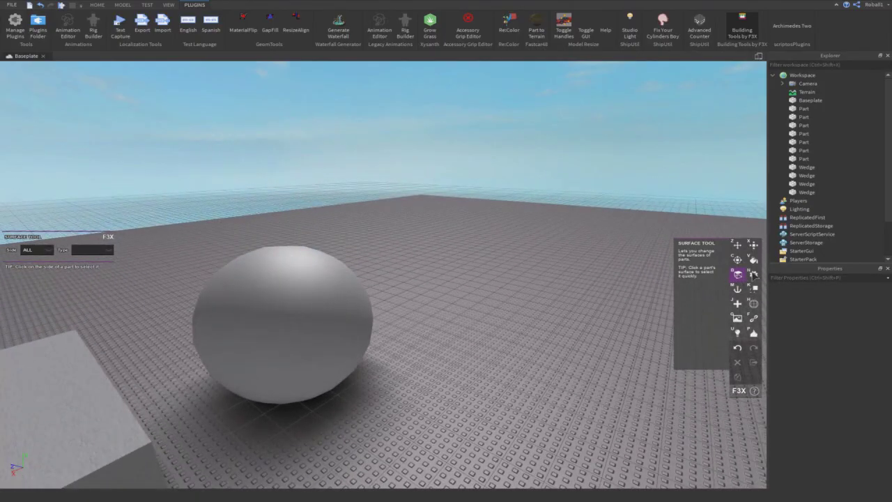
{"action": "left_click", "coordinate": [753, 275]}
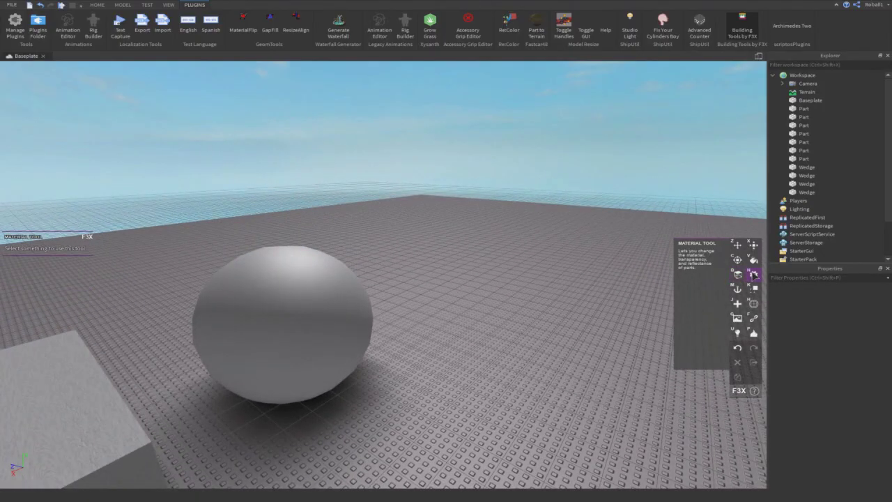
{"action": "left_click", "coordinate": [737, 289]}
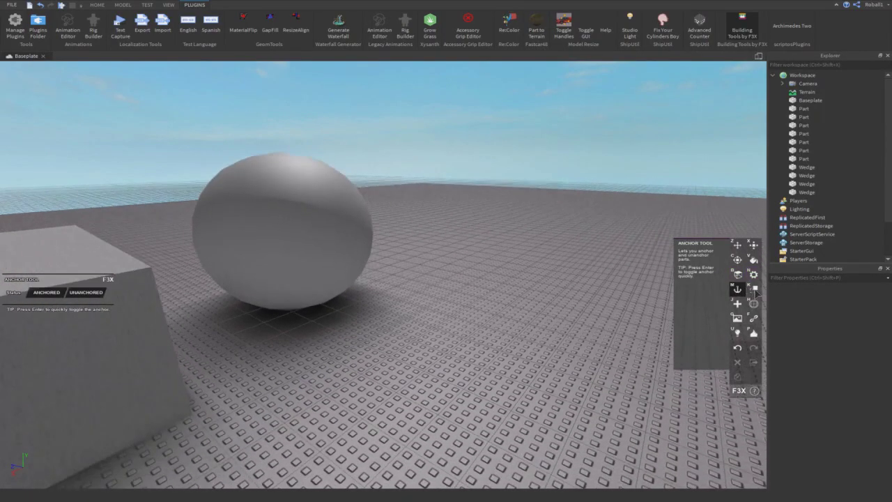
{"action": "left_click", "coordinate": [753, 289]}
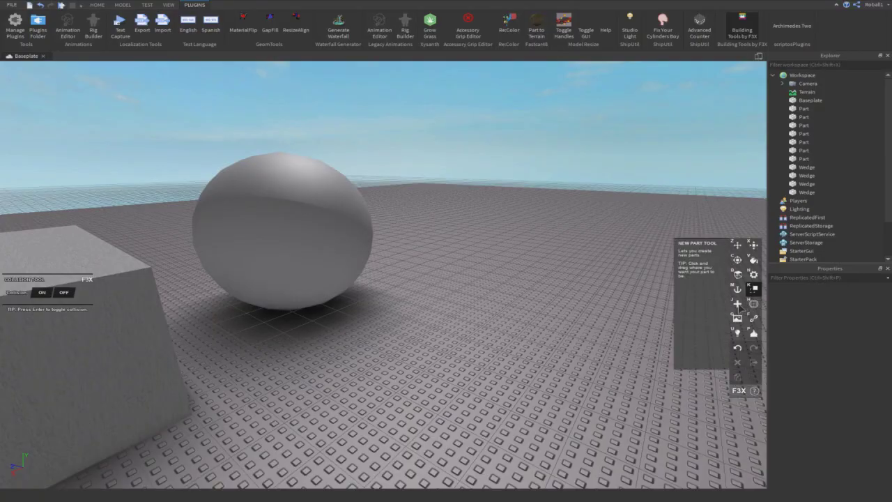
Place a new Normal part on the baseplate beside the large ball with the New Part tool
{"action": "left_click", "coordinate": [738, 304]}
{"action": "right_click_drag", "start_coordinate": [561, 329], "coordinate": [502, 319]}
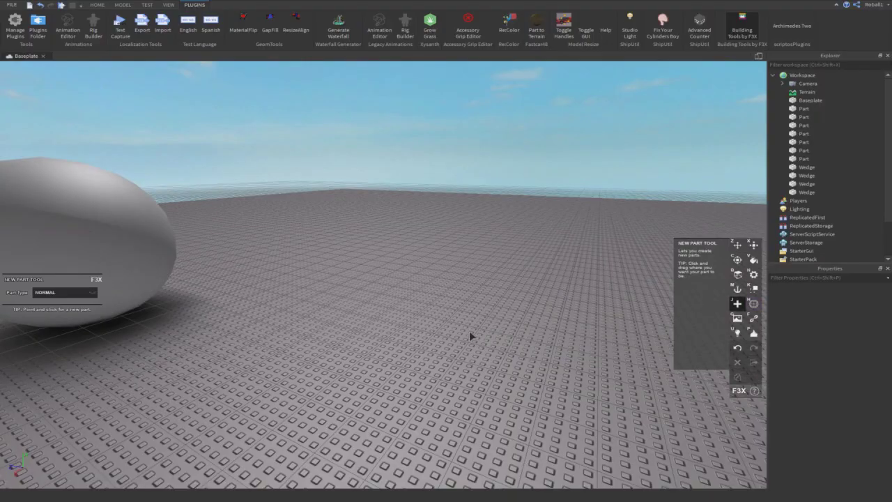
{"action": "left_click", "coordinate": [383, 305]}
{"action": "key", "text": "f"}
{"action": "key", "text": "d"}
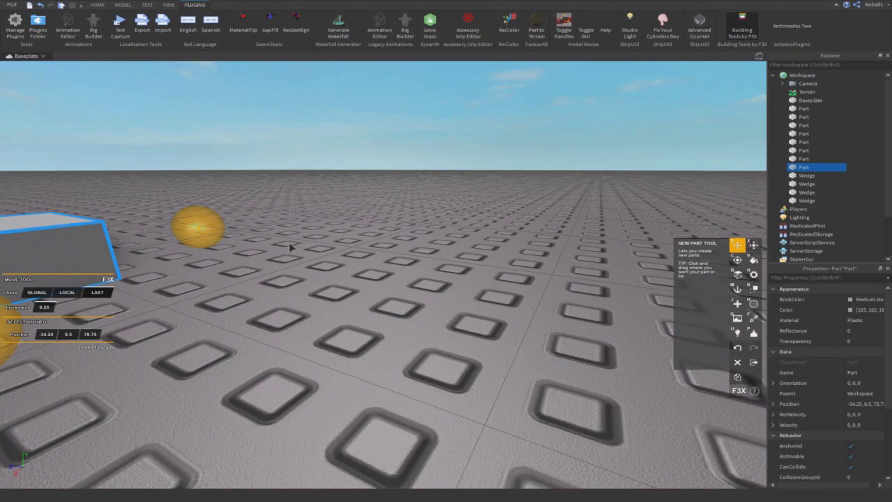
Place a new Truss part near the block and slide it farther away along the baseplate
{"action": "key", "text": "j"}
{"action": "left_click", "coordinate": [70, 295]}
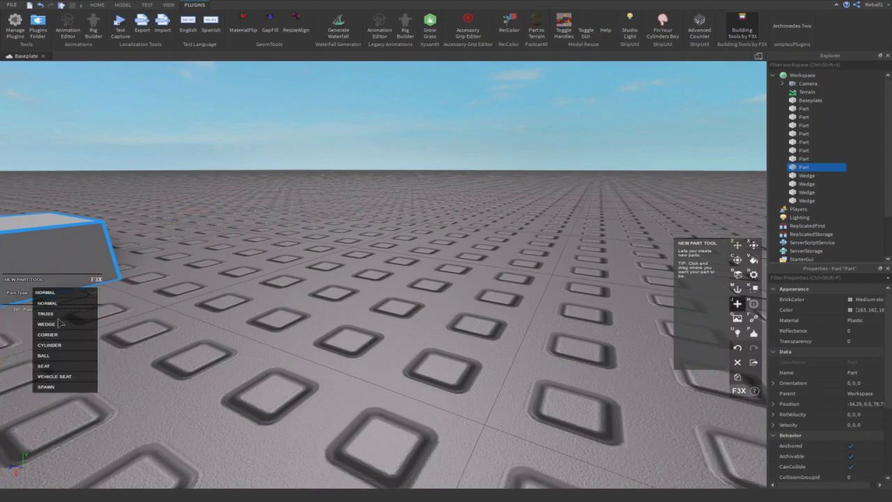
{"action": "left_click", "coordinate": [59, 315]}
{"action": "left_click", "coordinate": [261, 266]}
{"action": "key", "text": "x"}
{"action": "key", "text": "z"}
{"action": "left_click_drag", "start_coordinate": [262, 250], "coordinate": [344, 241]}
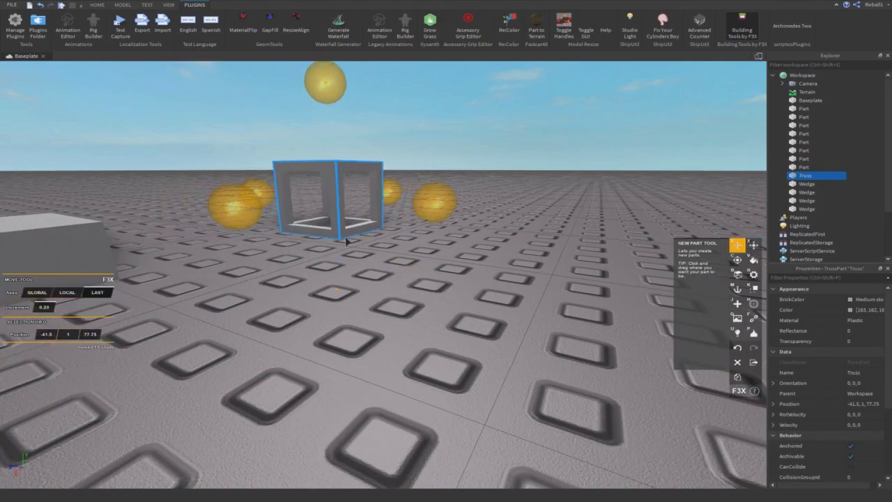
Resize the truss to a height of 16 studs
{"action": "key", "text": "x"}
{"action": "scroll", "coordinate": [343, 237], "scroll_direction": "down", "scroll_amount": 4}
{"action": "left_click_drag", "start_coordinate": [352, 170], "coordinate": [350, 80]}
{"action": "scroll", "coordinate": [350, 80], "scroll_direction": "down", "scroll_amount": 3}
{"action": "scroll", "coordinate": [399, 311], "scroll_direction": "down", "scroll_amount": 3}
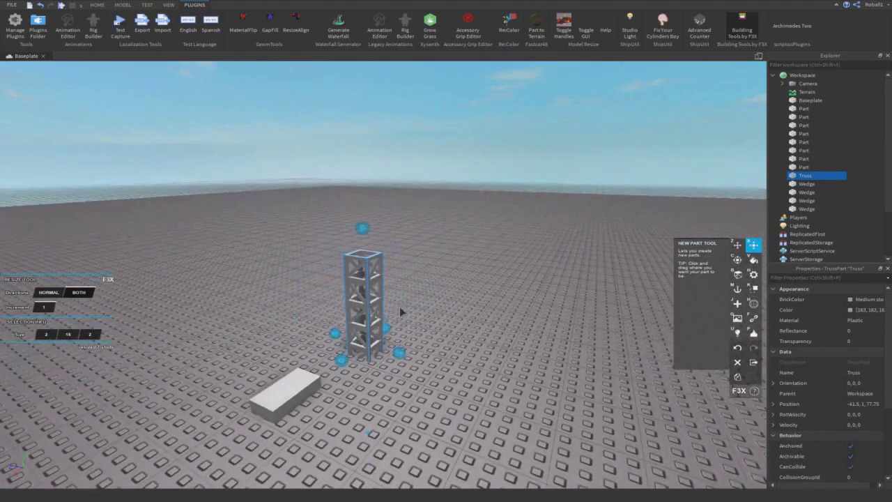
{"action": "scroll", "coordinate": [400, 312], "scroll_direction": "up", "scroll_amount": 3}
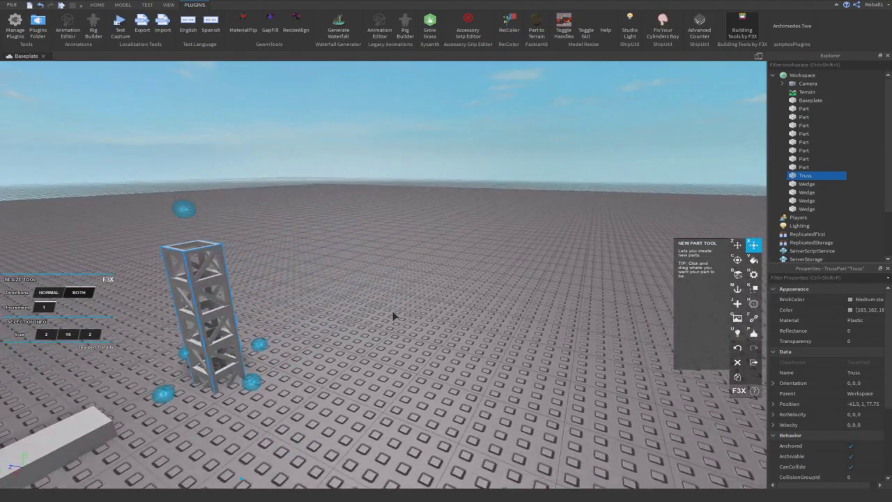
Place a new Wedge part on the baseplate beyond the truss
{"action": "key", "text": "j"}
{"action": "left_click", "coordinate": [76, 292]}
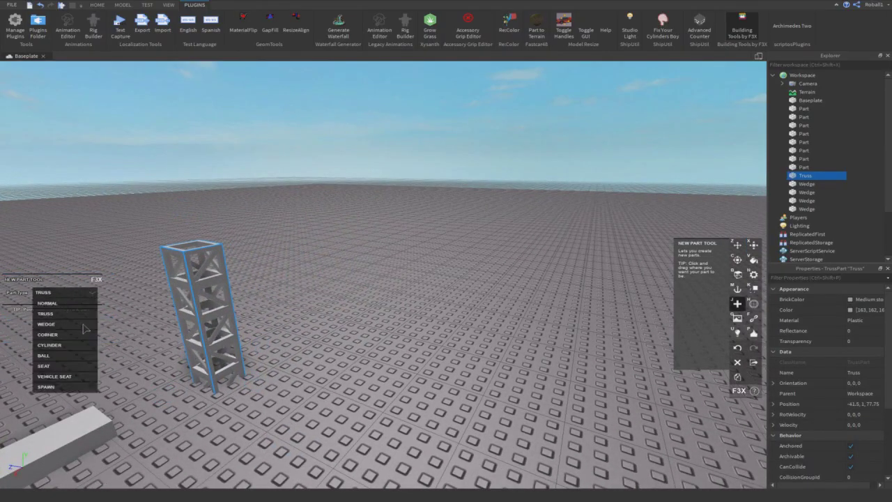
{"action": "left_click", "coordinate": [46, 324]}
{"action": "left_click", "coordinate": [325, 292]}
Place a new Corner part on the baseplate, enlarge it in height and width, and deselect it
{"action": "left_click", "coordinate": [77, 293]}
{"action": "left_click", "coordinate": [47, 335]}
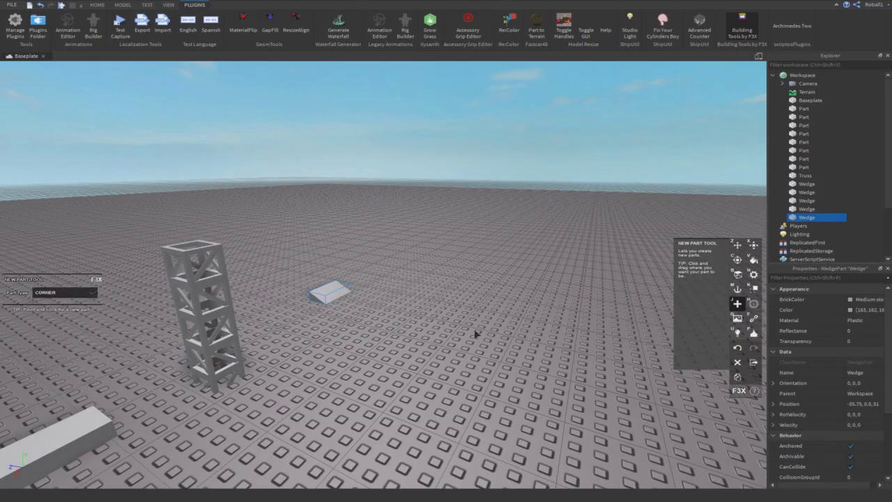
{"action": "left_click", "coordinate": [470, 332]}
{"action": "key", "text": "x"}
{"action": "left_click_drag", "start_coordinate": [479, 299], "coordinate": [485, 227]}
{"action": "left_click_drag", "start_coordinate": [471, 345], "coordinate": [606, 359]}
{"action": "key", "text": "z"}
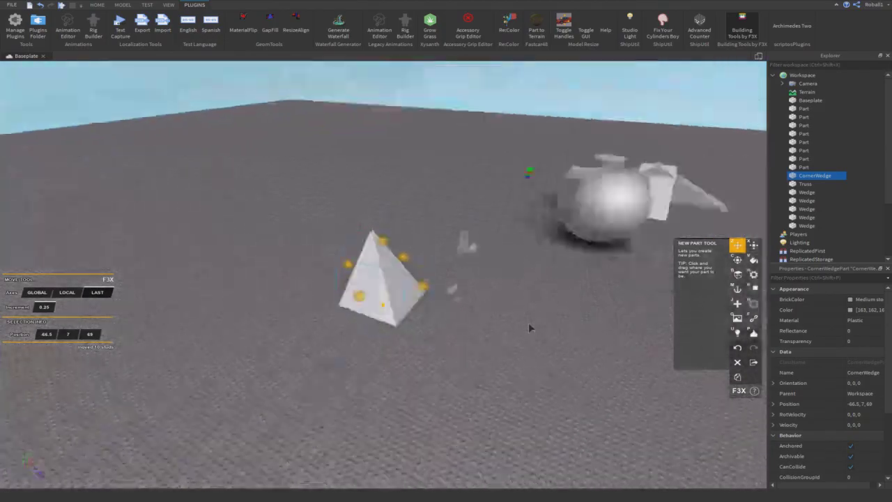
{"action": "left_click", "coordinate": [268, 328]}
Place a new Cylinder part on the open baseplate and enlarge its height and length
{"action": "key", "text": "j"}
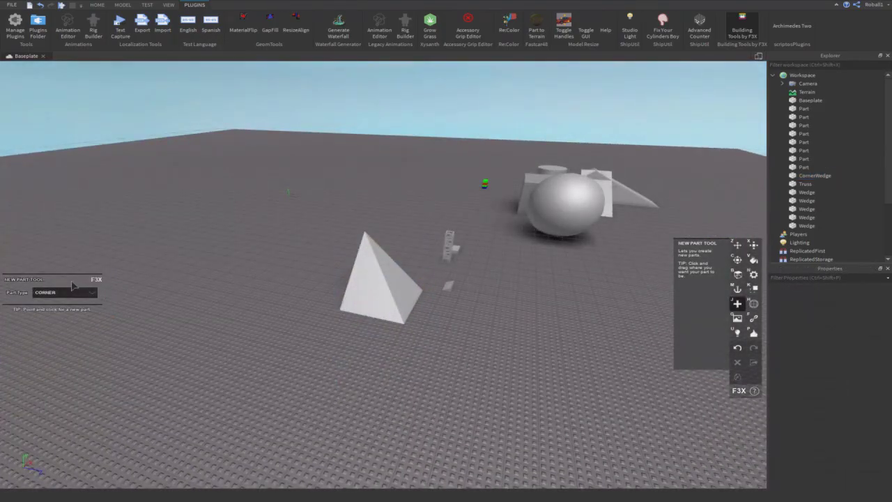
{"action": "left_click", "coordinate": [64, 292]}
{"action": "left_click", "coordinate": [50, 346]}
{"action": "left_click", "coordinate": [177, 333]}
{"action": "key", "text": "x"}
{"action": "left_click_drag", "start_coordinate": [181, 323], "coordinate": [168, 275]}
{"action": "left_click_drag", "start_coordinate": [168, 340], "coordinate": [206, 273]}
{"action": "key", "text": "z"}
Place a new Ball part in front of the large cylinder and enlarge it with the Resize tool
{"action": "key", "text": "j"}
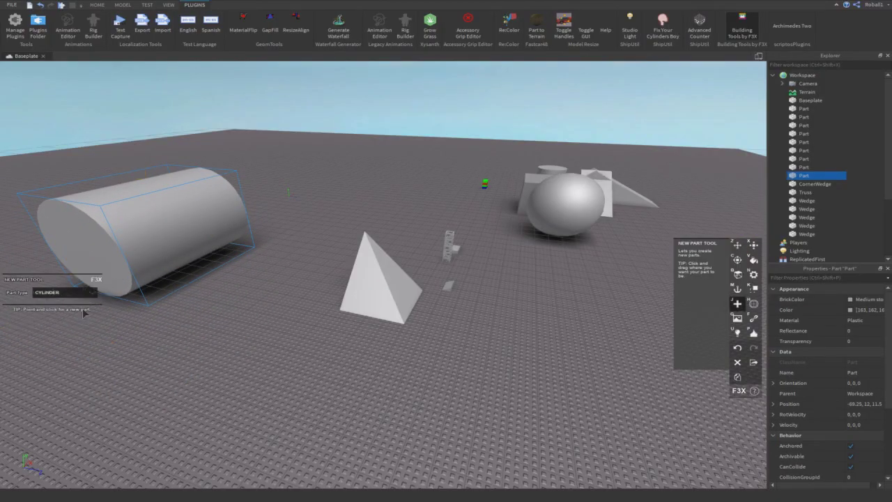
{"action": "left_click", "coordinate": [61, 295]}
{"action": "left_click", "coordinate": [43, 356]}
{"action": "left_click", "coordinate": [202, 372]}
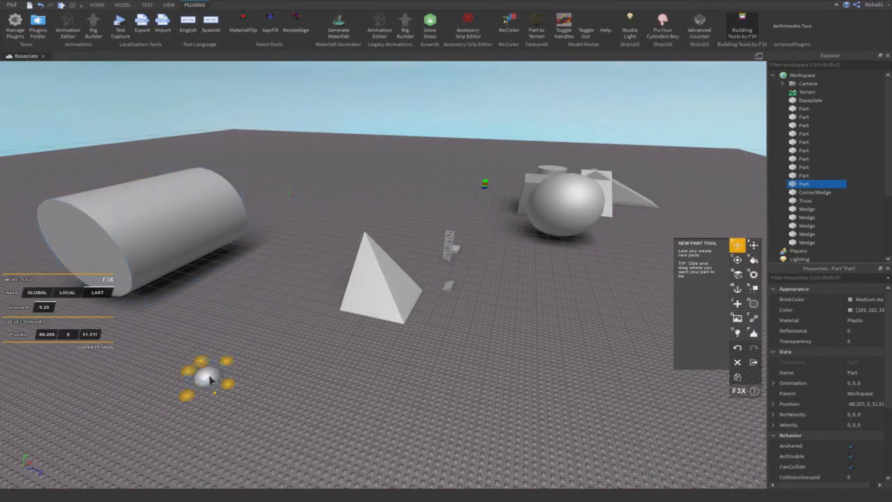
{"action": "key", "text": "x"}
{"action": "left_click_drag", "start_coordinate": [202, 354], "coordinate": [195, 291]}
{"action": "key", "text": "j"}
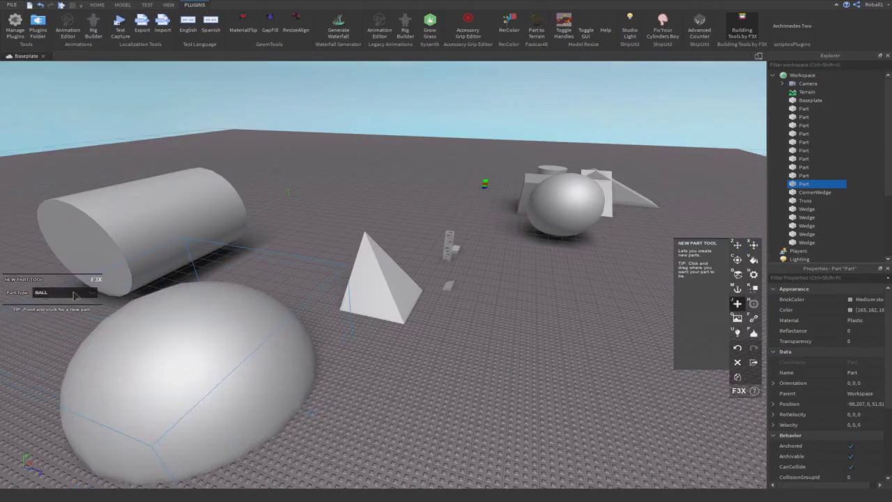
Place a new Seat part on the open baseplate in front of the enlarged corner part
{"action": "left_click", "coordinate": [62, 292]}
{"action": "left_click", "coordinate": [43, 366]}
{"action": "left_click", "coordinate": [403, 352]}
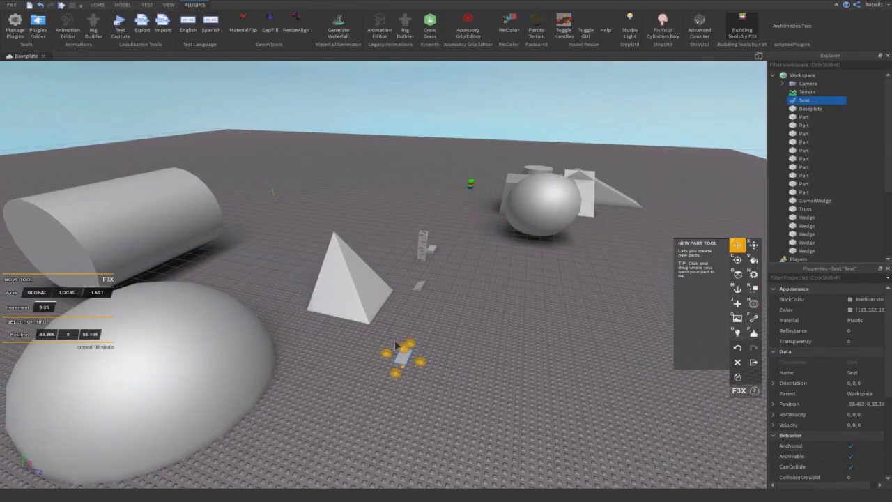
{"action": "key", "text": "f"}
{"action": "scroll", "coordinate": [424, 341], "scroll_direction": "down", "scroll_amount": 10}
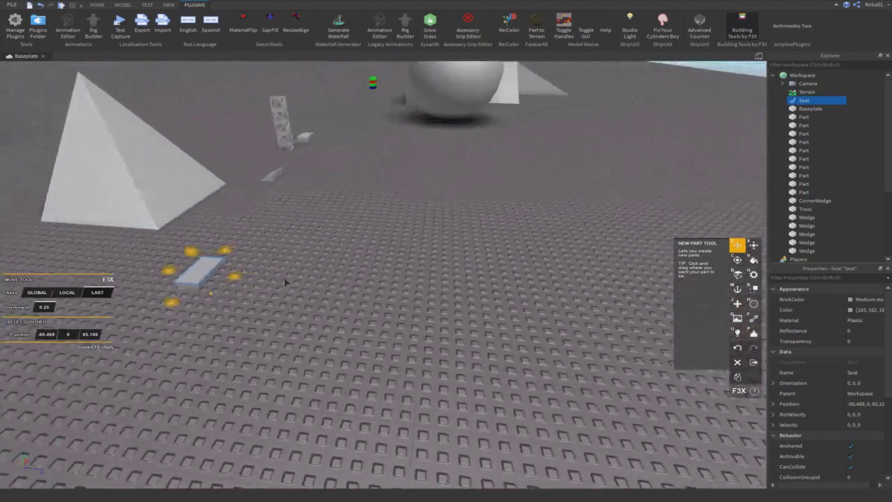
Place a new Vehicle Seat part on the baseplate near the seat and deselect it
{"action": "key", "text": "j"}
{"action": "left_click", "coordinate": [63, 292]}
{"action": "left_click", "coordinate": [54, 377]}
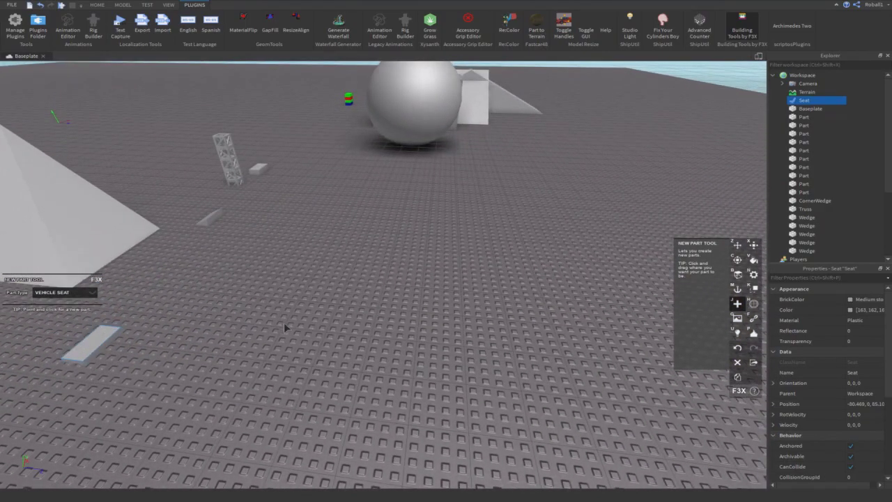
{"action": "left_click", "coordinate": [307, 288]}
{"action": "key", "text": "f"}
{"action": "scroll", "coordinate": [350, 299], "scroll_direction": "down", "scroll_amount": 8}
{"action": "key", "text": "a"}
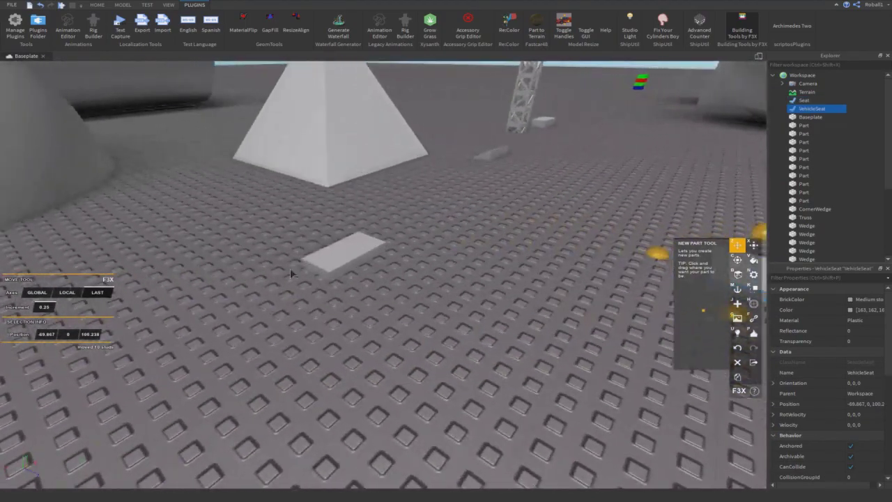
{"action": "left_click", "coordinate": [289, 268]}
{"action": "scroll", "coordinate": [290, 268], "scroll_direction": "down", "scroll_amount": 3}
{"action": "key", "text": "d"}
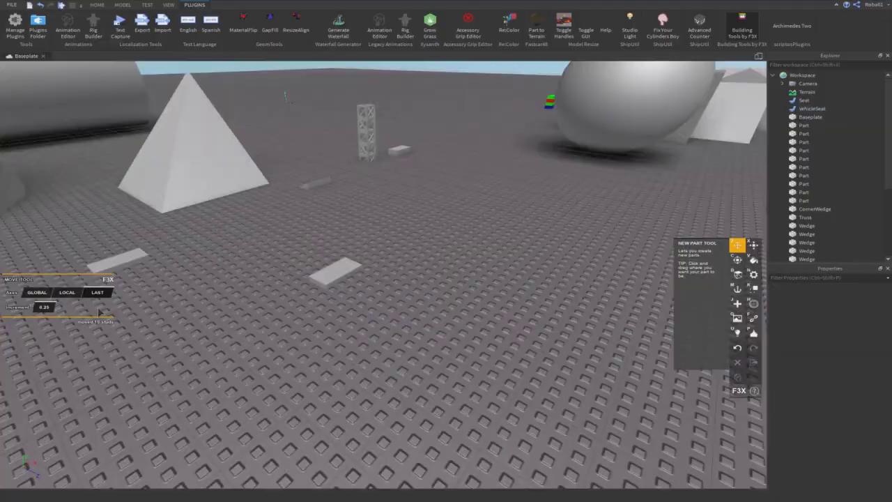
Place a new Spawn part on the baseplate beyond the vehicle seat, inspect it up close and delete it
{"action": "key", "text": "j"}
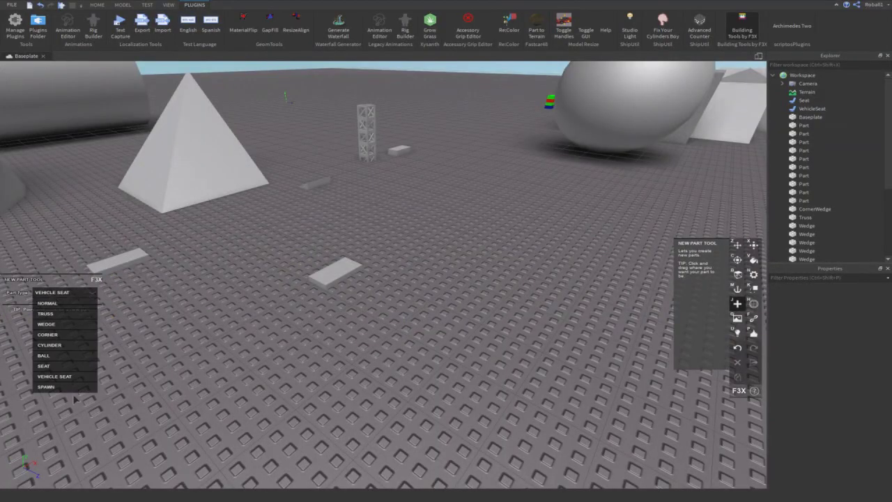
{"action": "left_click_drag", "start_coordinate": [468, 235], "coordinate": [526, 235]}
{"action": "key", "text": "f"}
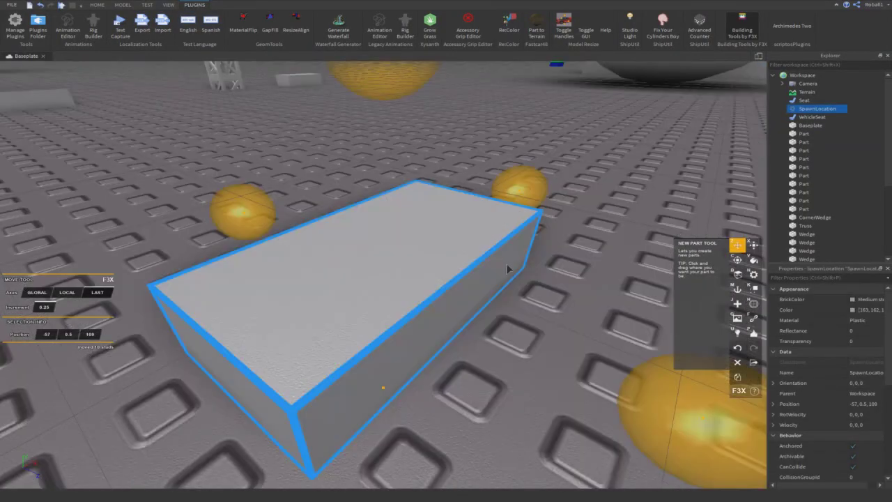
{"action": "right_click_drag", "start_coordinate": [506, 266], "coordinate": [473, 269]}
{"action": "scroll", "coordinate": [507, 266], "scroll_direction": "down", "scroll_amount": 8}
{"action": "key", "text": "Delete"}
{"action": "key", "text": "s"}
{"action": "right_click_drag", "start_coordinate": [474, 268], "coordinate": [474, 268]}
{"action": "key", "text": "a"}
{"action": "key", "text": "s"}
{"action": "key", "text": "s"}
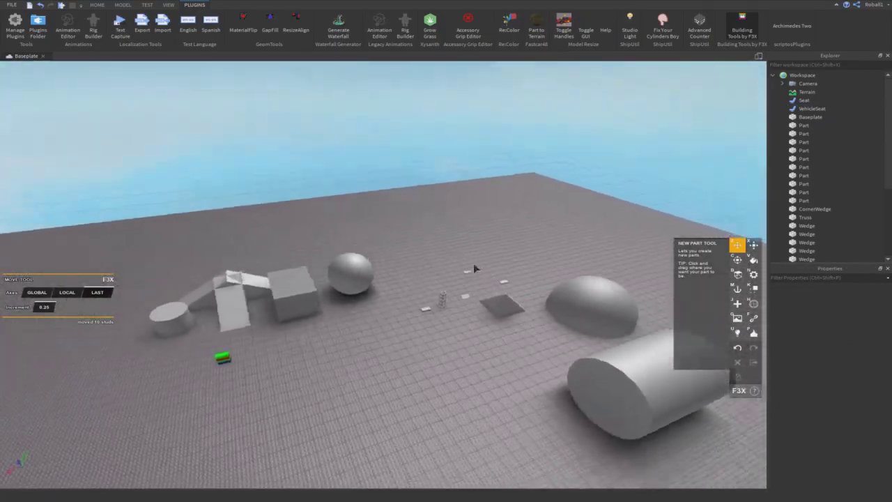